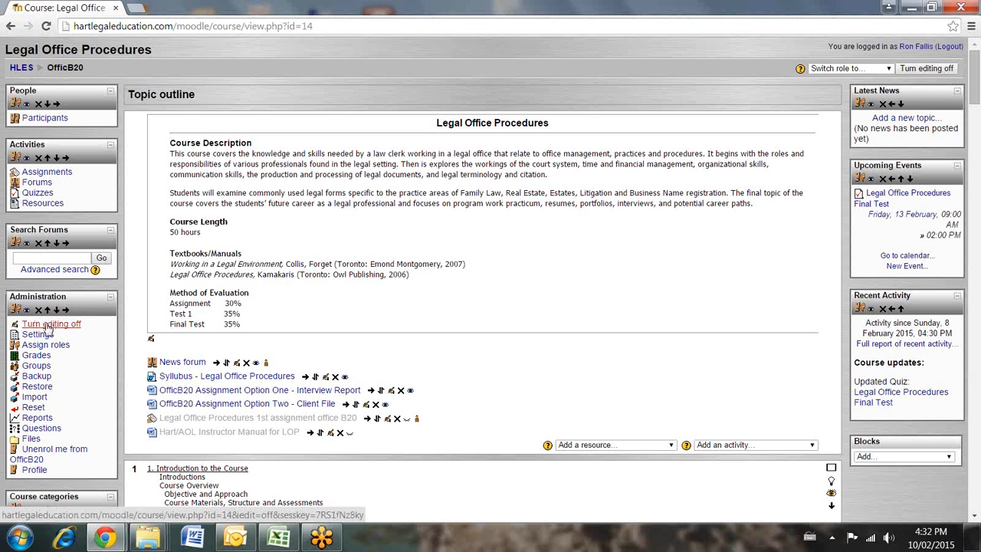
- Turn editing mode off, look over the topic one items, then turn editing back on
left_click(47, 326)
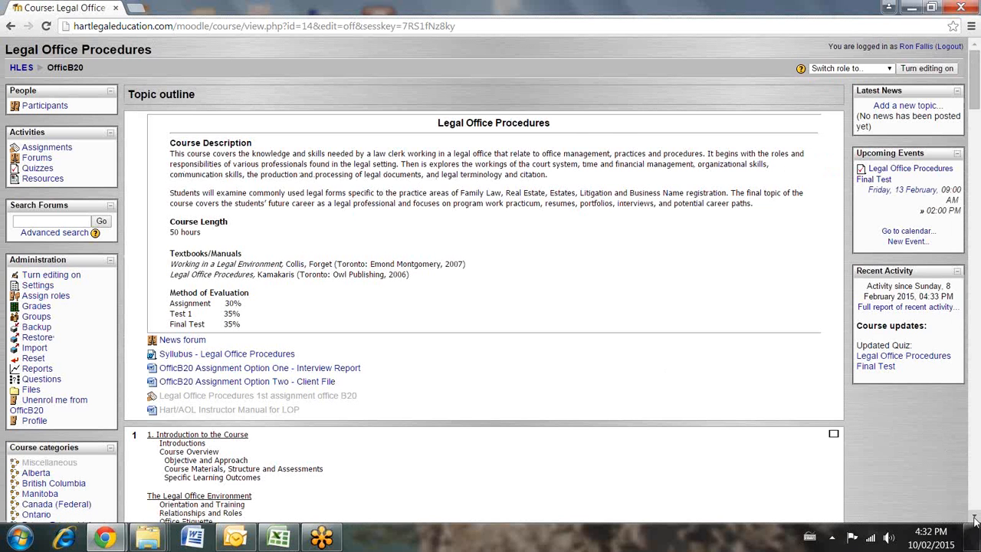
scroll(974, 518, "down", 2)
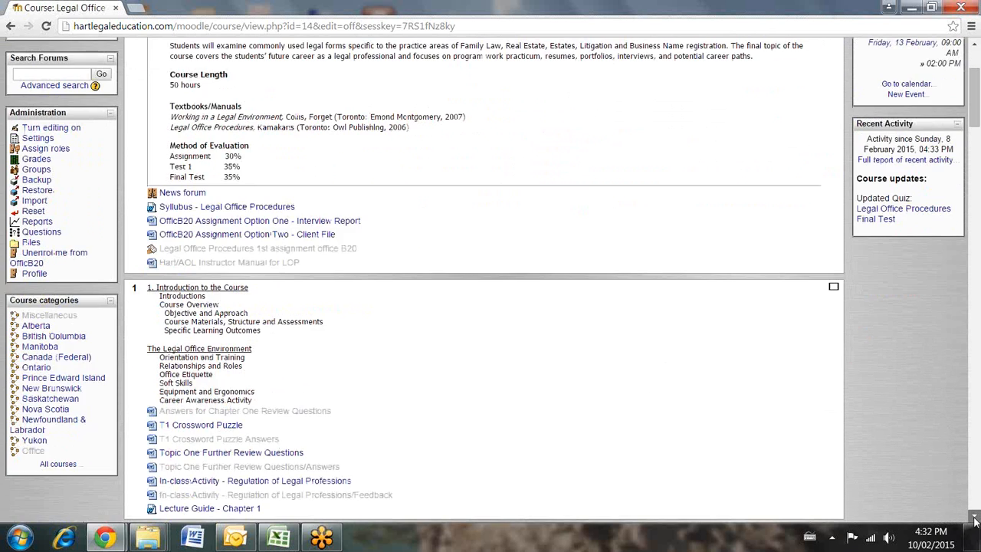
scroll(974, 519, "down", 3)
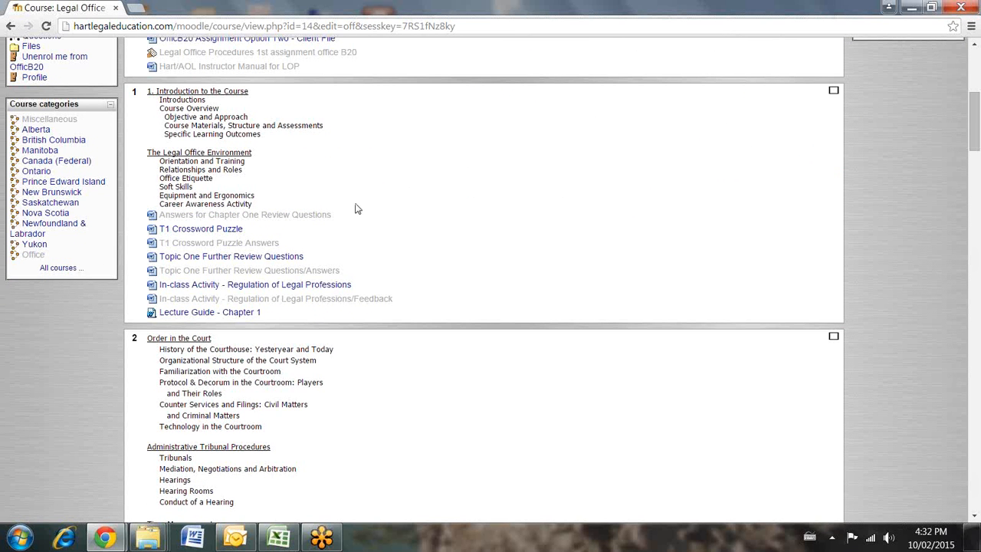
left_click_drag(357, 209, 360, 218)
left_click_drag(380, 260, 404, 245)
left_click(444, 166)
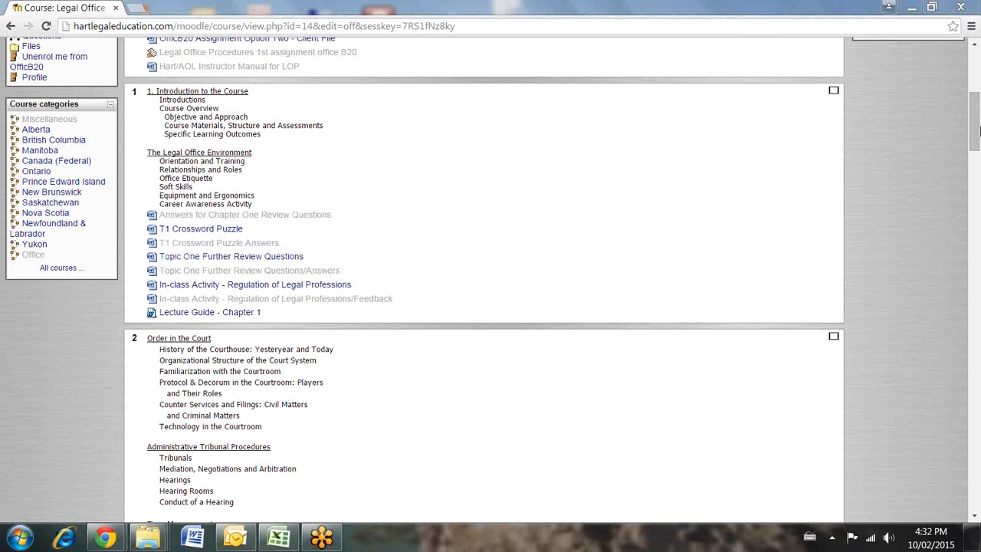
scroll(968, 77, "up", 5)
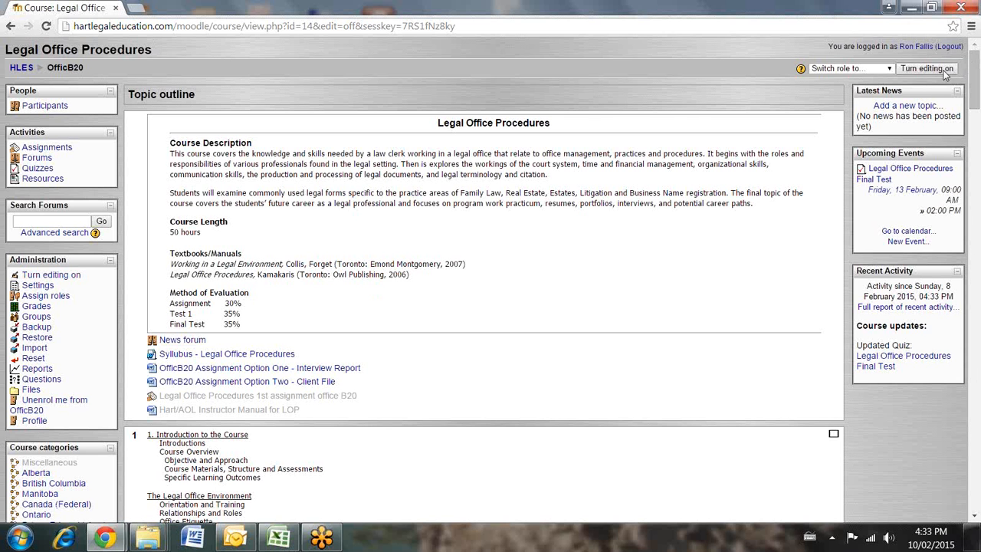
left_click(44, 277)
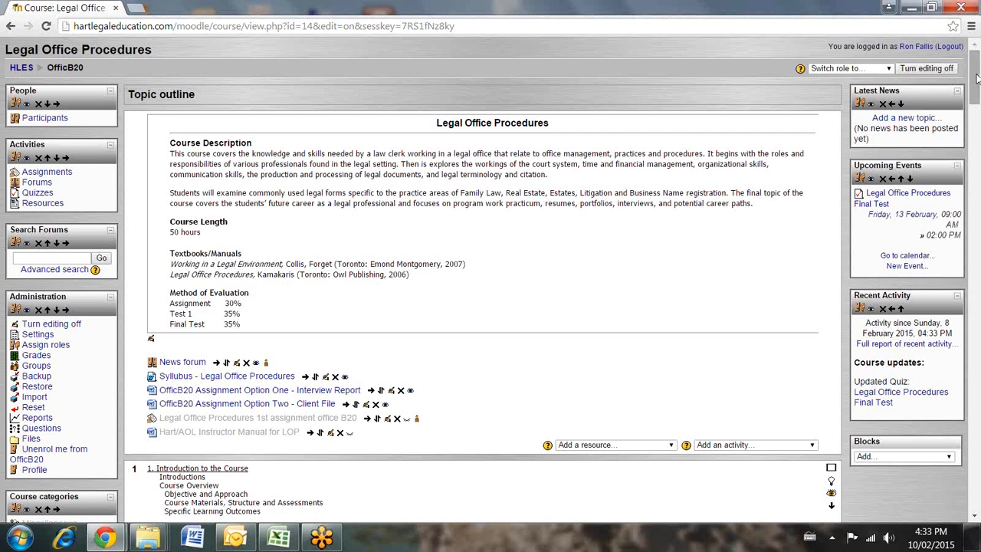
- Open the 'Add an activity...' list in section 10 Course Review
left_click_drag(976, 79, 977, 487)
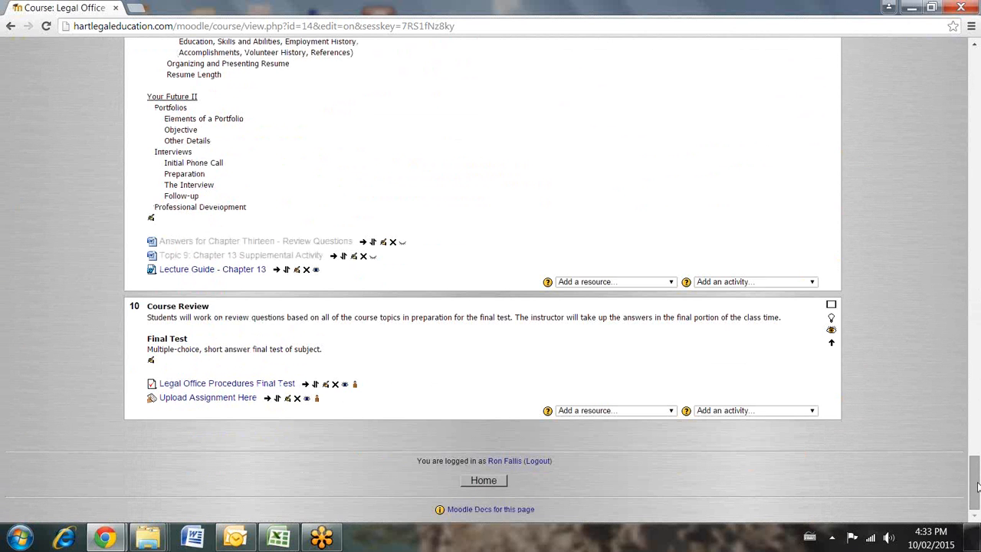
left_click_drag(976, 487, 977, 487)
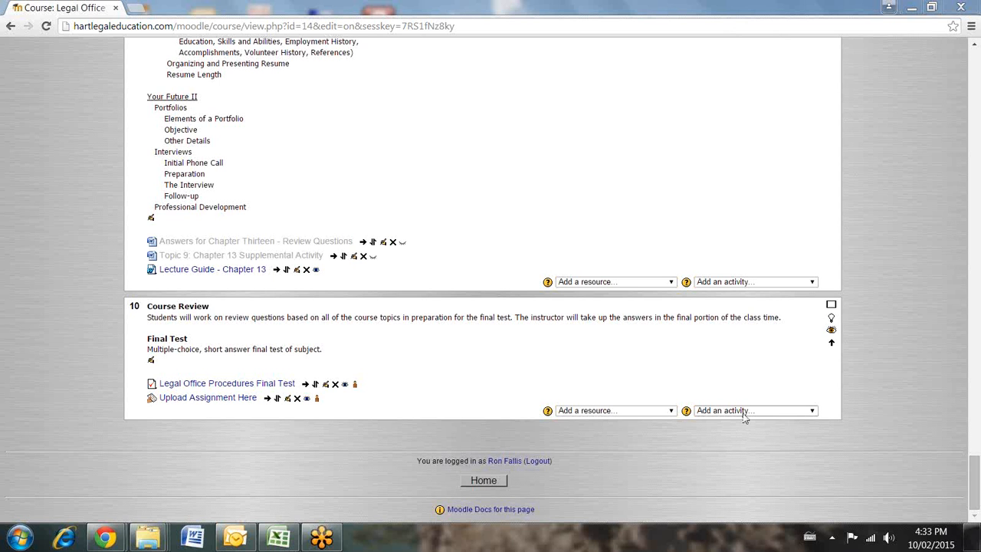
left_click(802, 412)
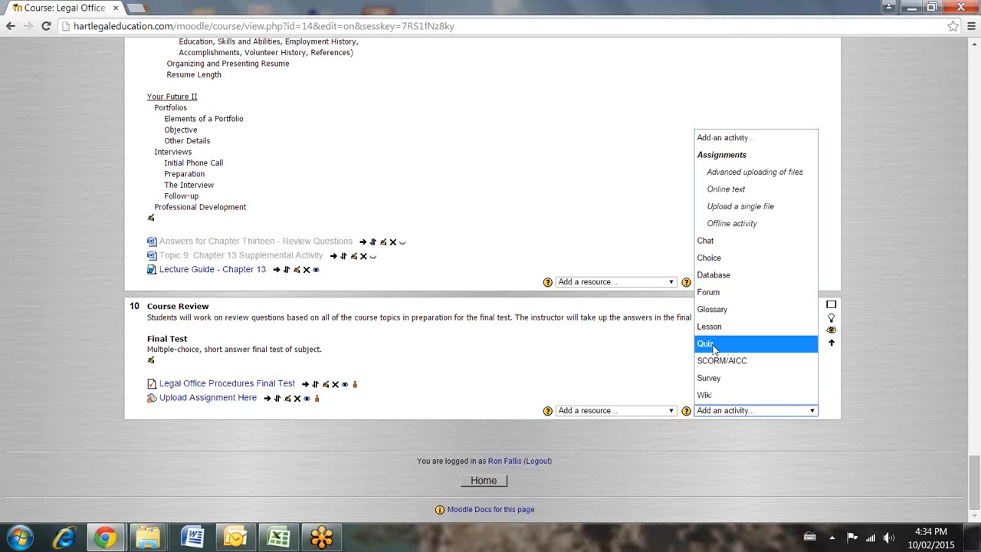
- Add a quiz named 'Final Test - LOP - February Intake' and enable its opening date
left_click(713, 349)
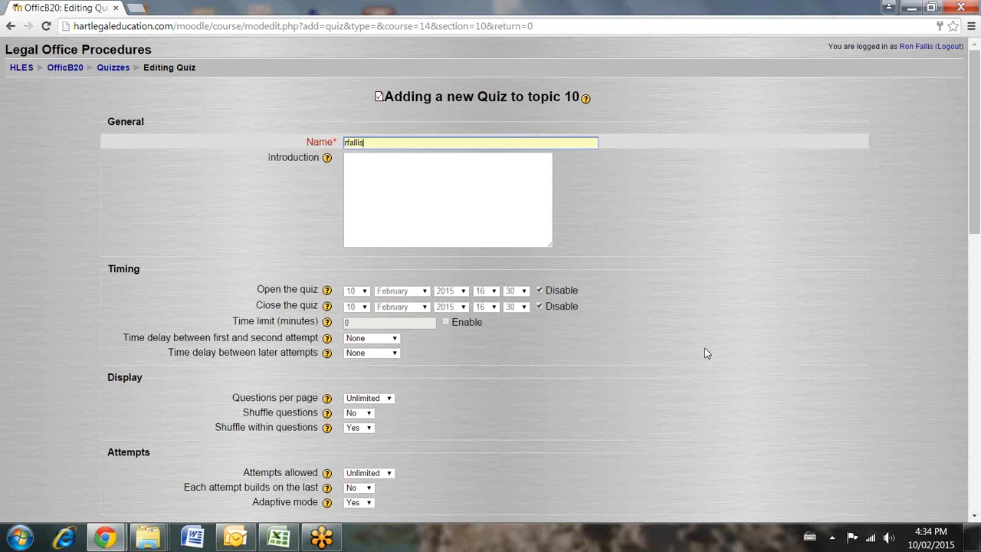
key("BackSpace")
key("BackSpace")
key("BackSpace")
key("BackSpace")
key("BackSpace")
key("BackSpace")
key("BackSpace")
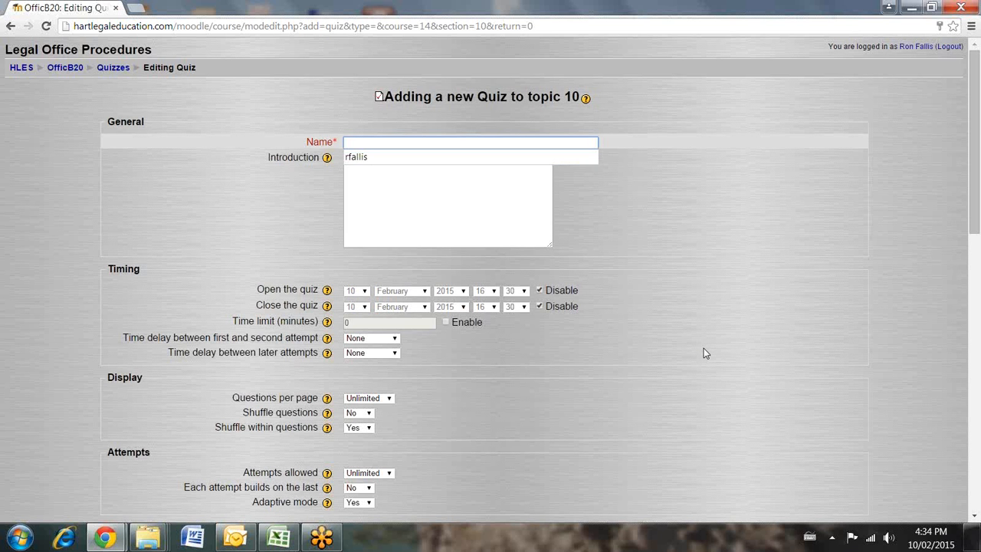
type("Final")
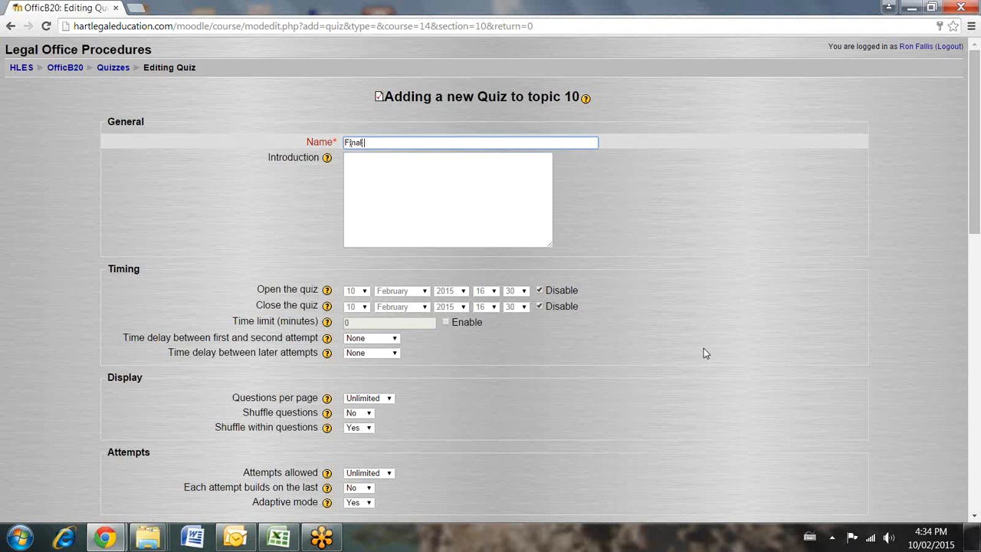
type(" Test -")
type("LOP - G")
key("BackSpace")
type("February Intake")
left_click(562, 290)
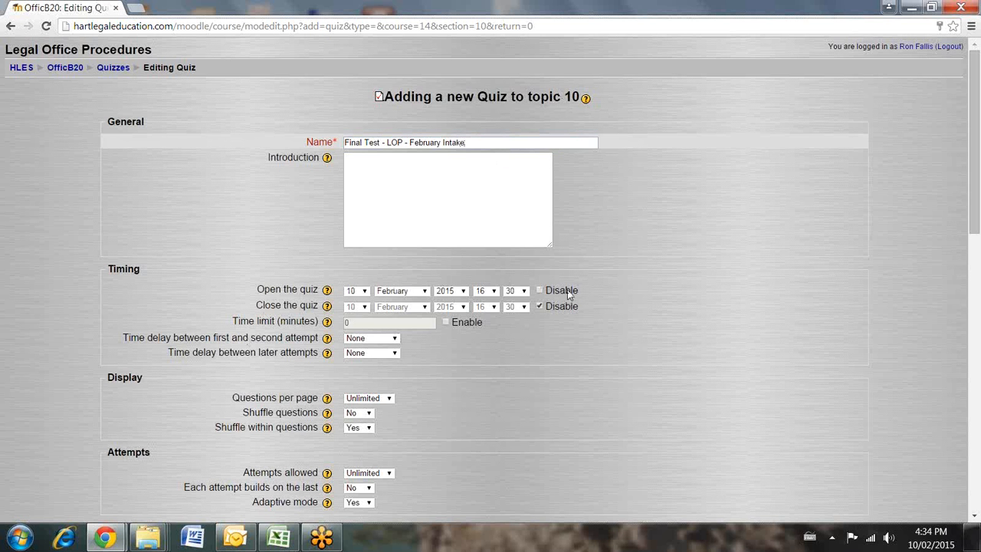
- Make the quiz open 13 February 2015 at 09:30 and close that day at 14:30
left_click(365, 291)
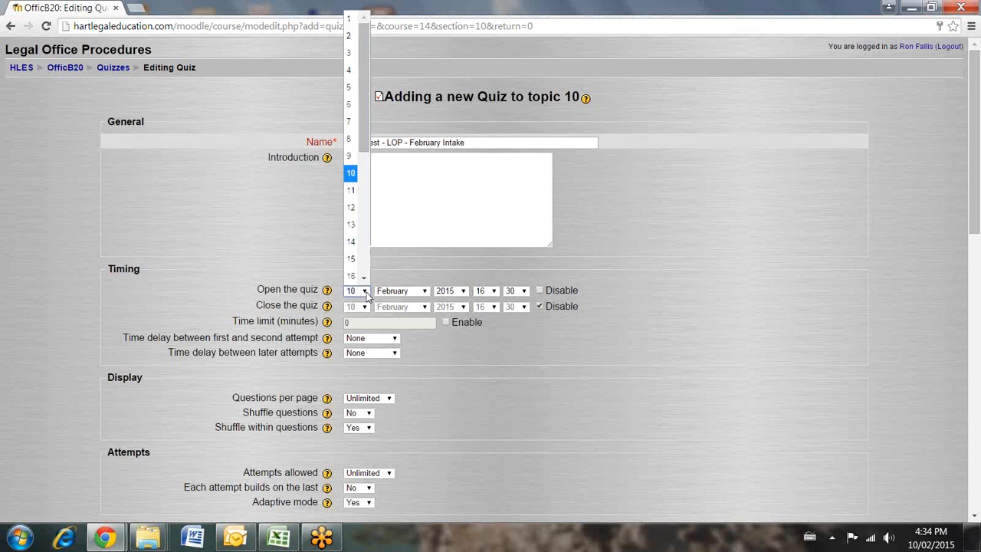
left_click(351, 225)
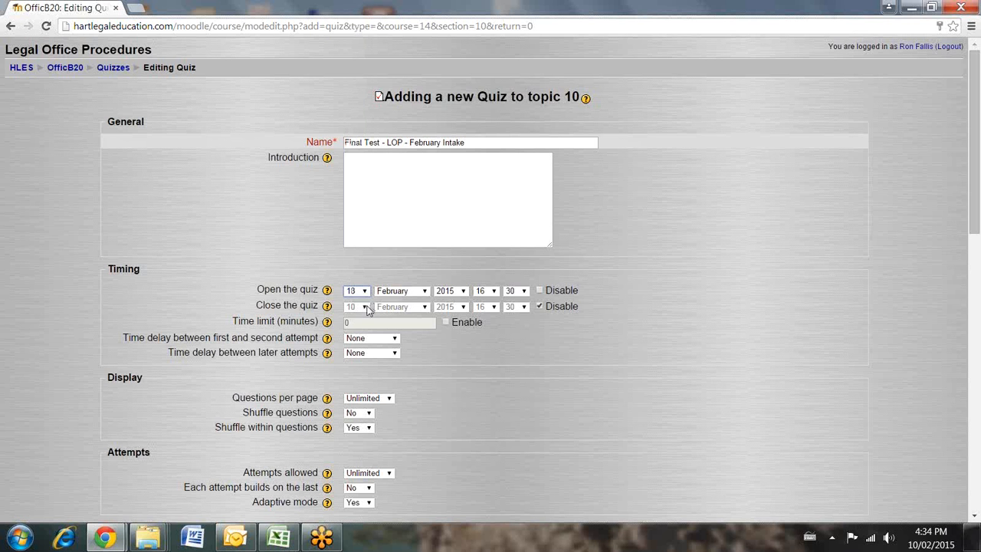
left_click(550, 307)
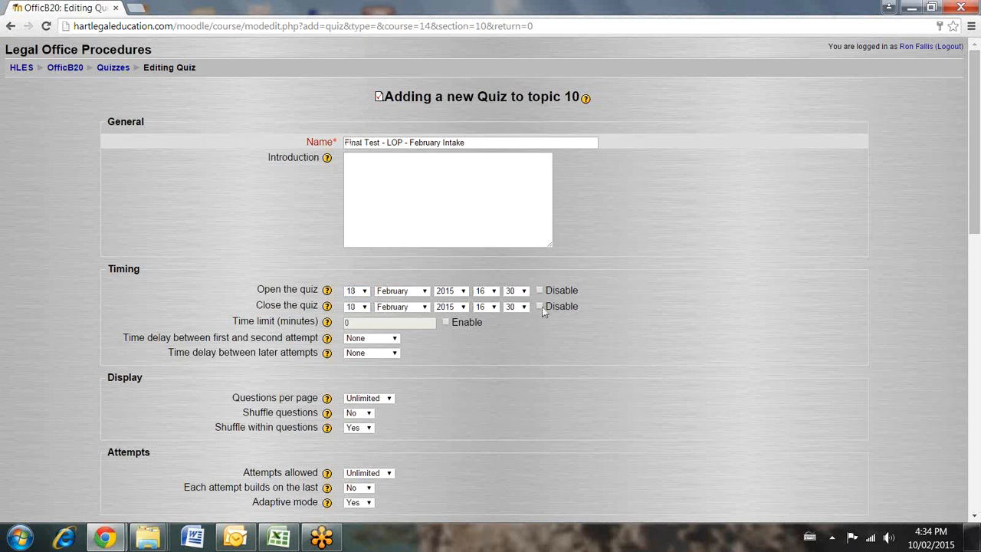
left_click(365, 306)
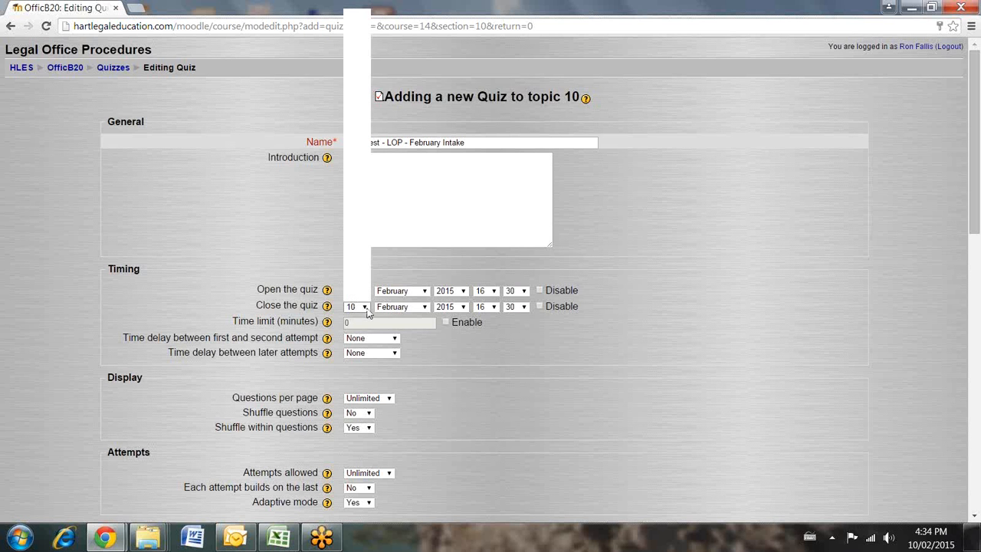
left_click(351, 224)
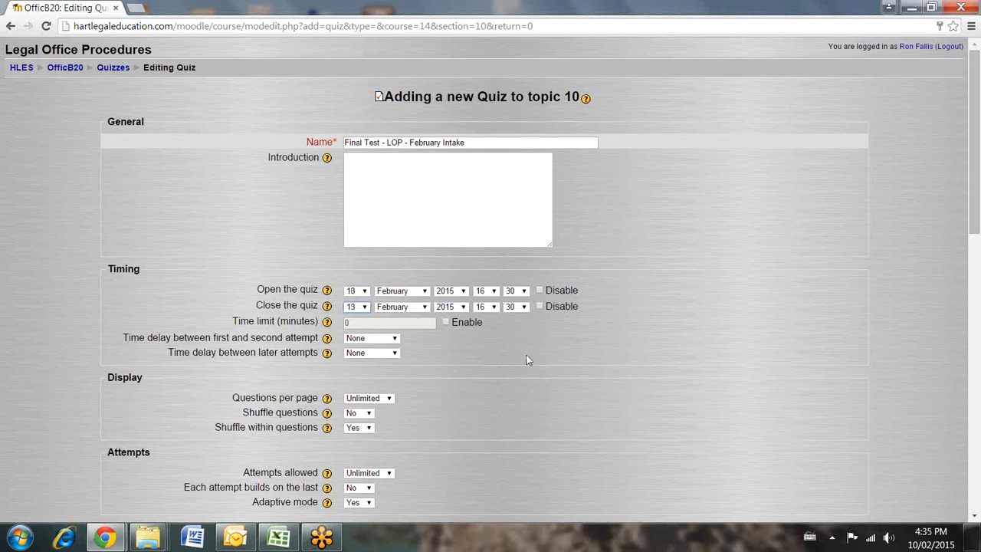
left_click(494, 291)
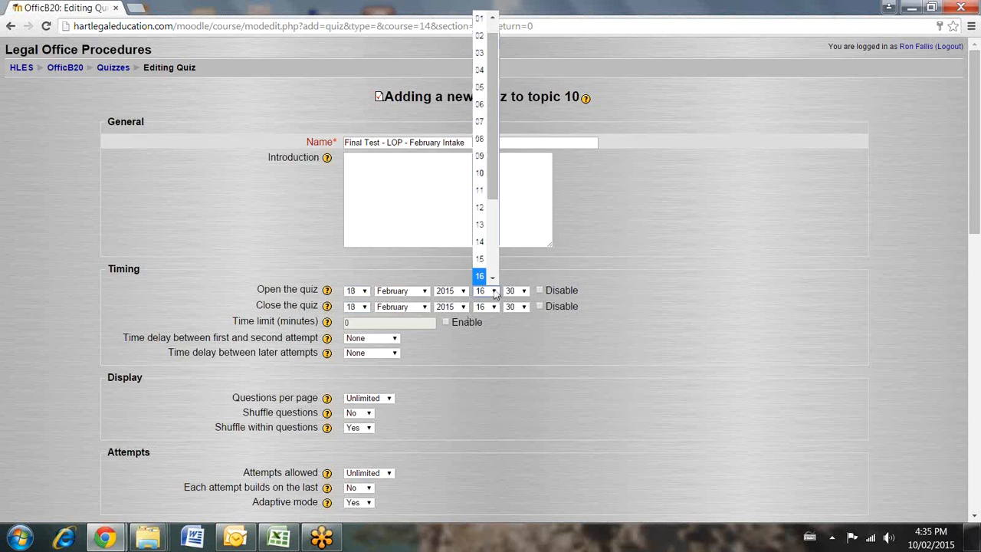
left_click(481, 156)
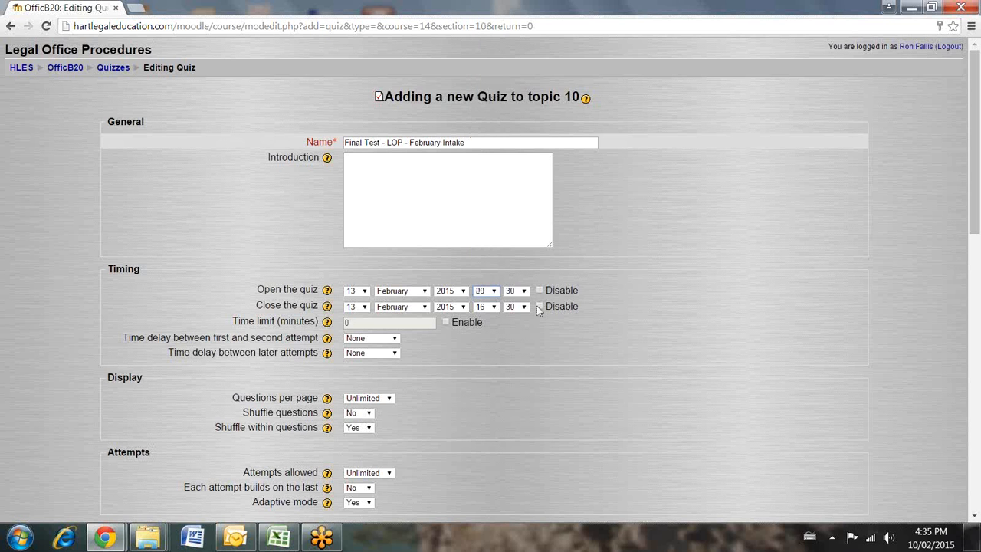
left_click(494, 308)
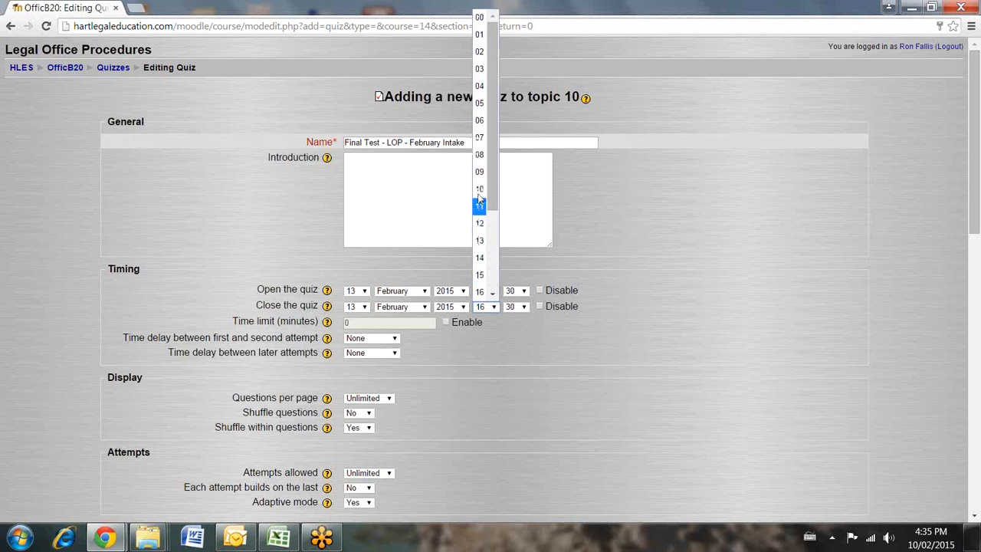
left_click(476, 51)
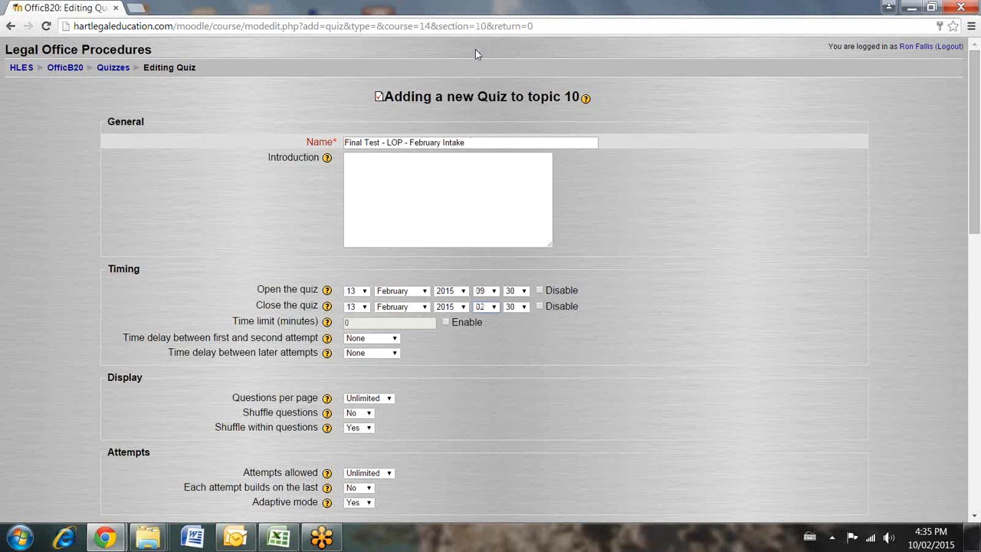
left_click(493, 307)
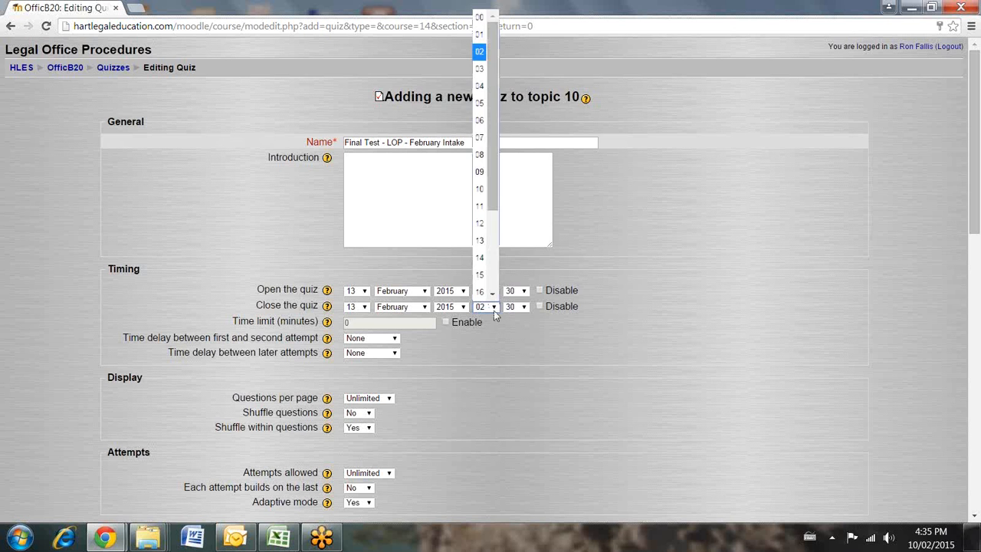
left_click(480, 259)
left_click(660, 335)
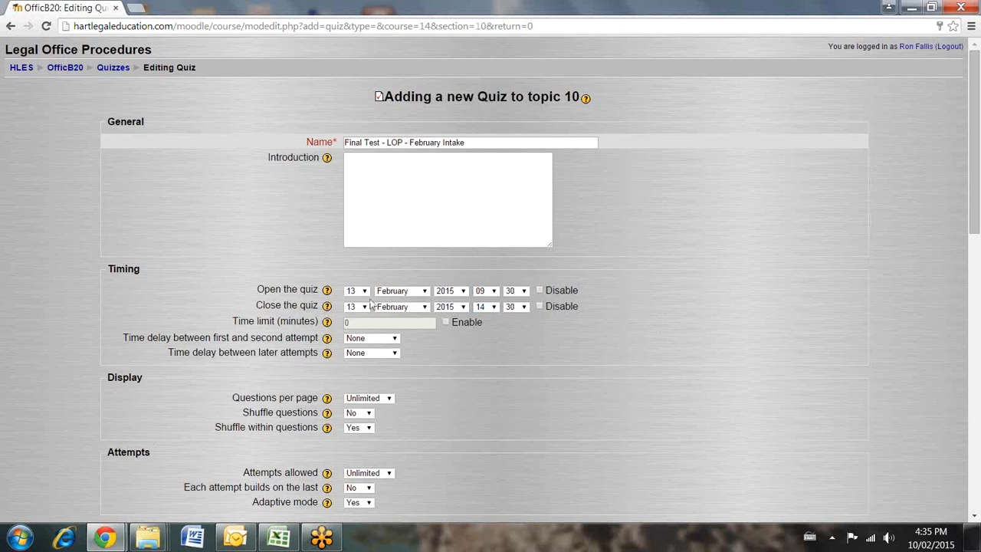
- Enable a 120-minute time limit for the quiz
left_click(462, 324)
left_click(385, 321)
key("BackSpace")
type("120")
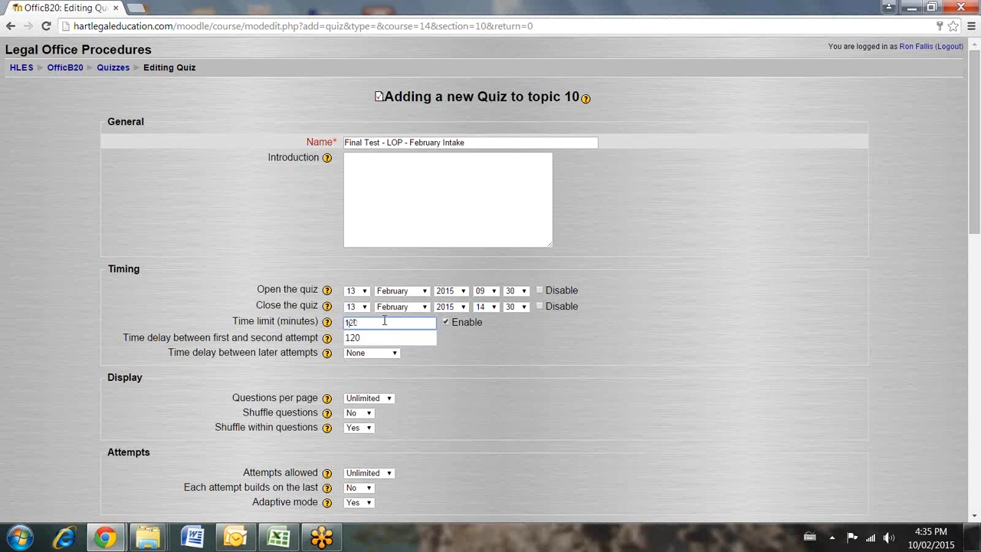
left_click(480, 355)
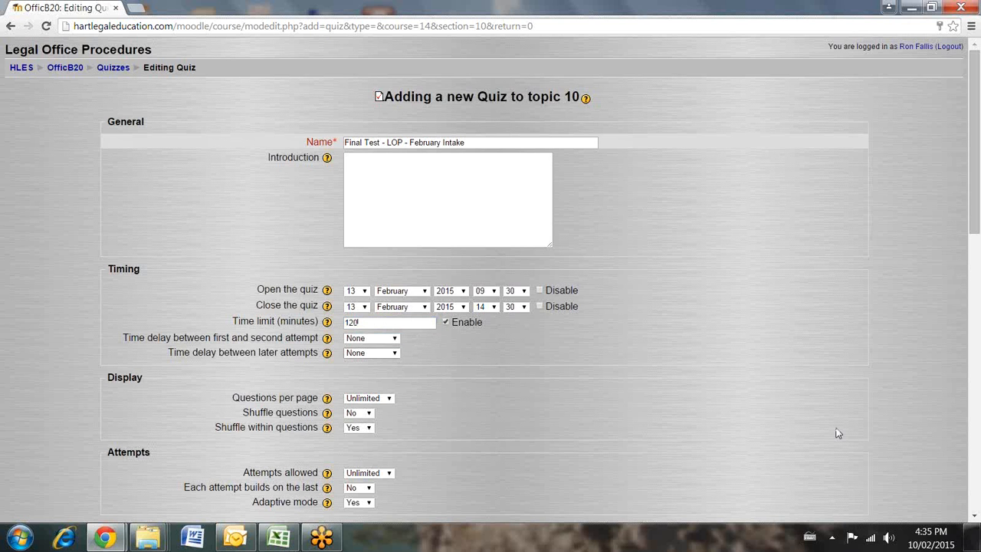
- Make the quiz questions appear in shuffled order
left_click(974, 519)
left_click(975, 519)
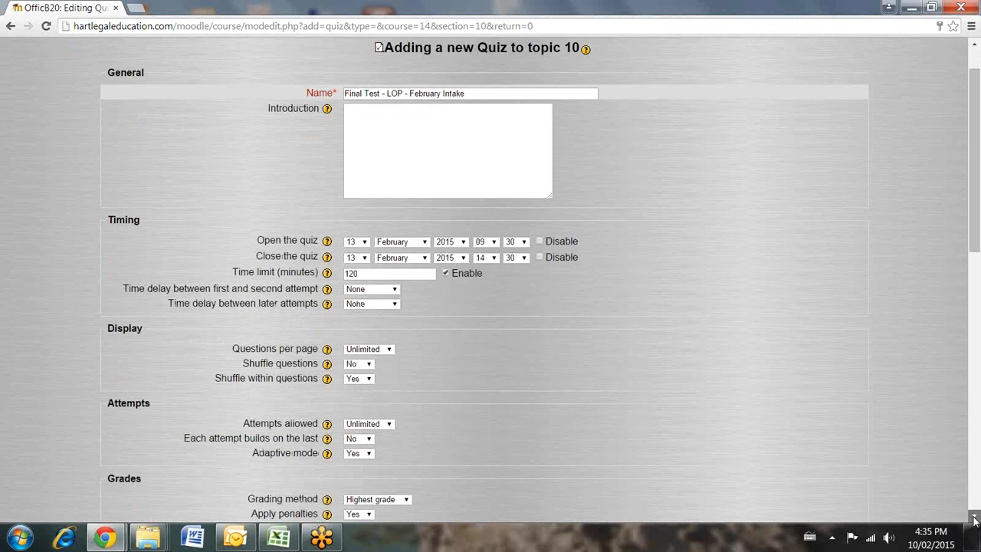
left_click(975, 519)
left_click(975, 518)
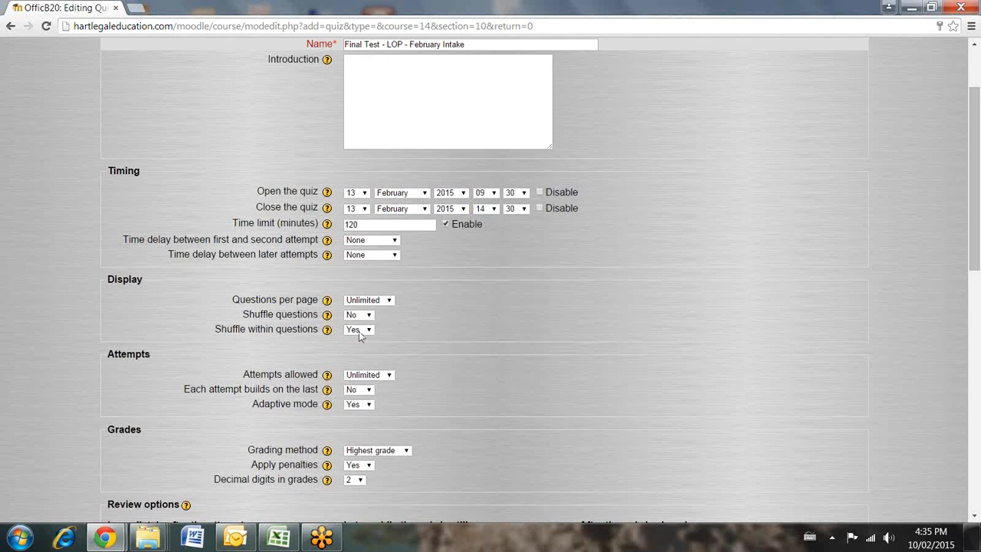
left_click(370, 317)
left_click(370, 347)
- Allow only one attempt and set adaptive mode to No
left_click(369, 331)
left_click(389, 375)
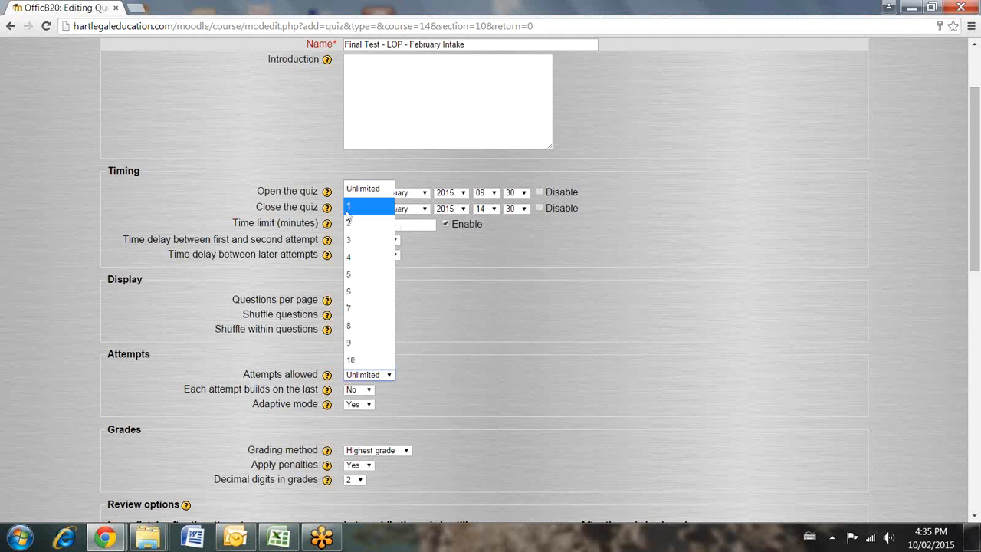
left_click(349, 206)
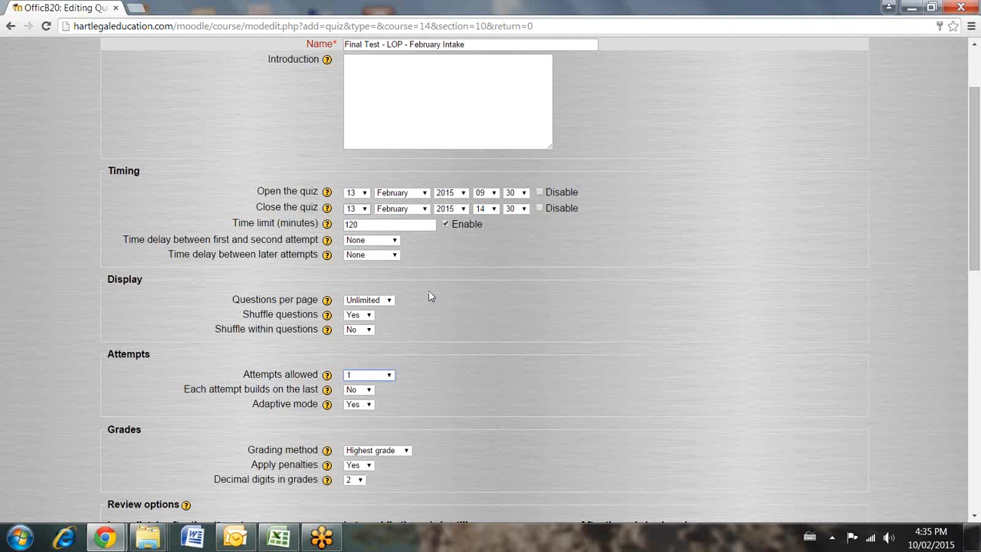
left_click(369, 406)
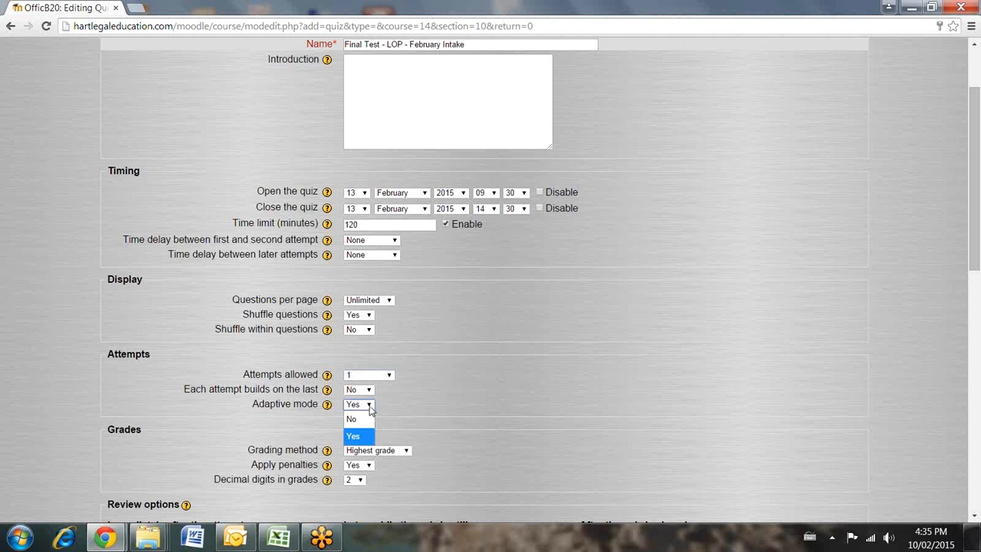
left_click(364, 418)
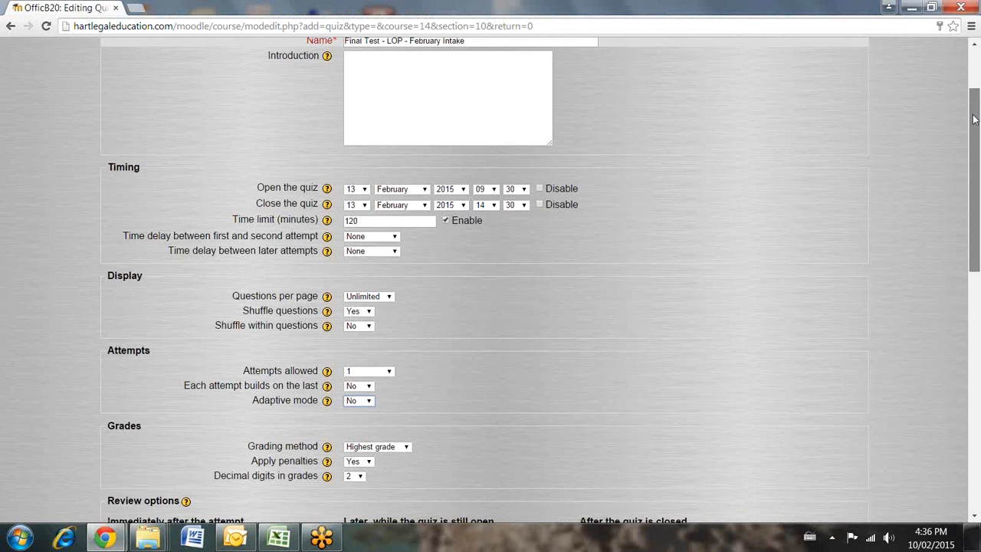
- Untick all review options in the 'Immediately after the attempt' column
left_click_drag(974, 114, 976, 208)
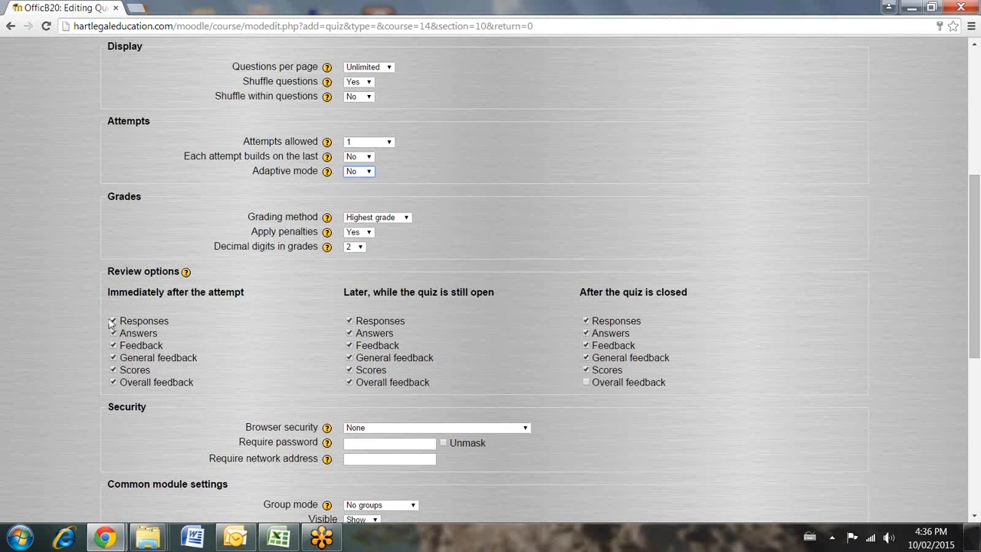
double_click(111, 323)
left_click(114, 322)
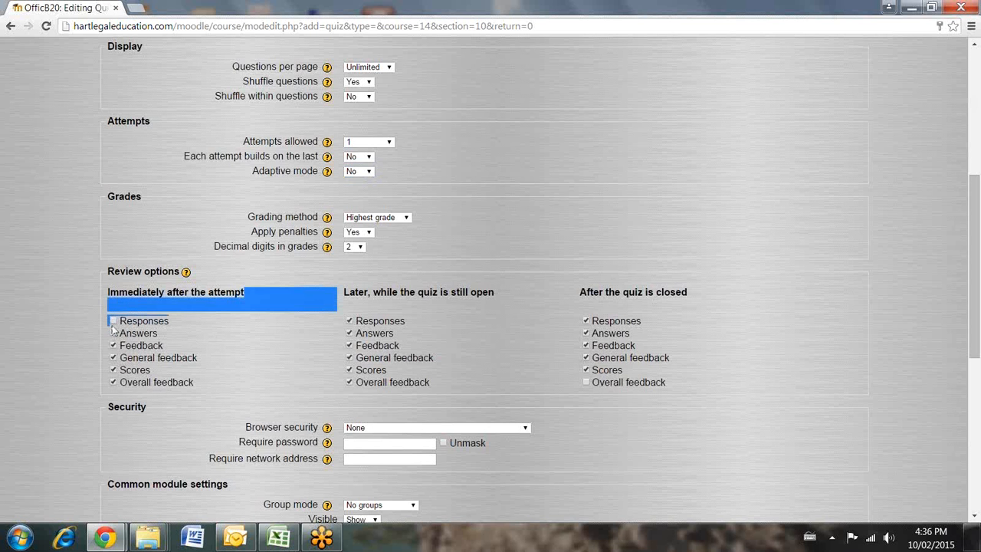
left_click(113, 332)
left_click(113, 344)
left_click(113, 358)
left_click(113, 370)
left_click(114, 382)
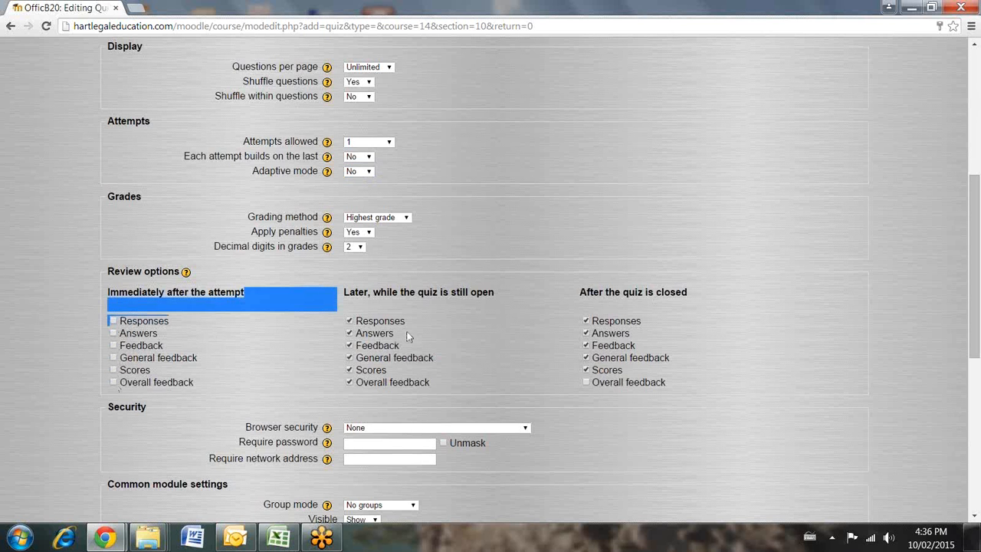
- Untick all review options for while the quiz is open and after it closes
left_click(350, 321)
left_click(350, 333)
left_click(349, 346)
left_click(350, 357)
left_click(350, 371)
left_click(350, 383)
left_click(586, 321)
left_click(585, 333)
left_click(586, 346)
left_click(585, 358)
left_click(585, 370)
left_click(585, 382)
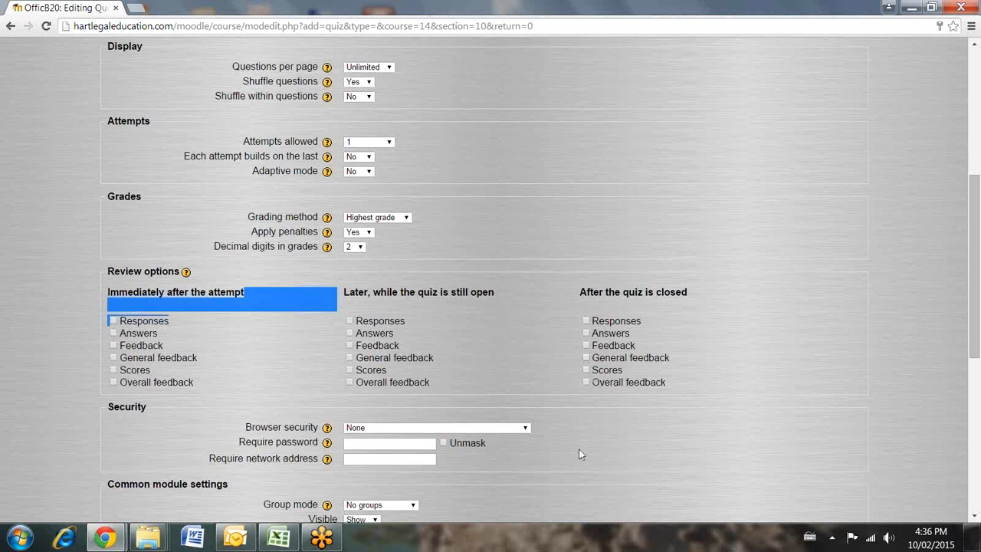
- Require a password to attempt the quiz, unmasking it to check the entry
left_click(459, 447)
left_click(443, 443)
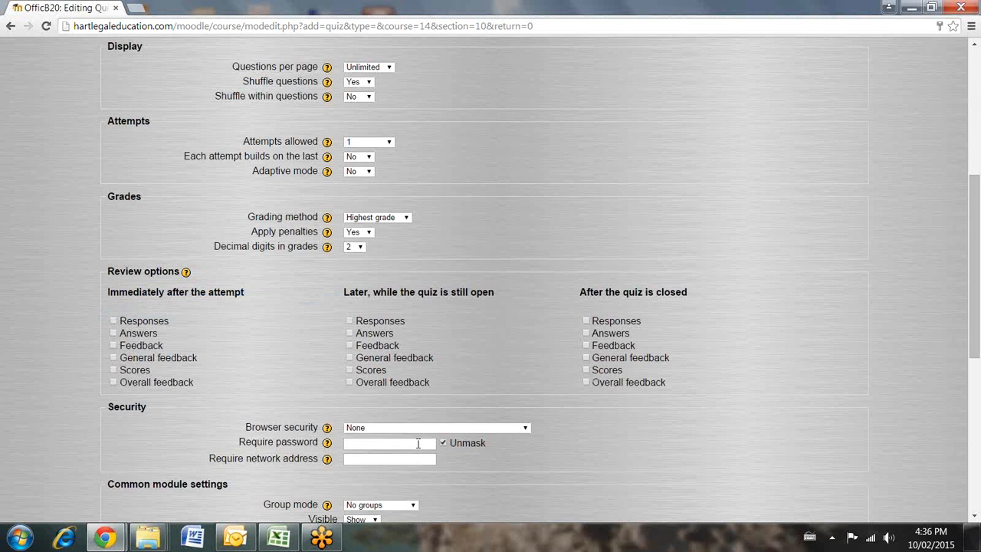
left_click(418, 443)
left_click(462, 444)
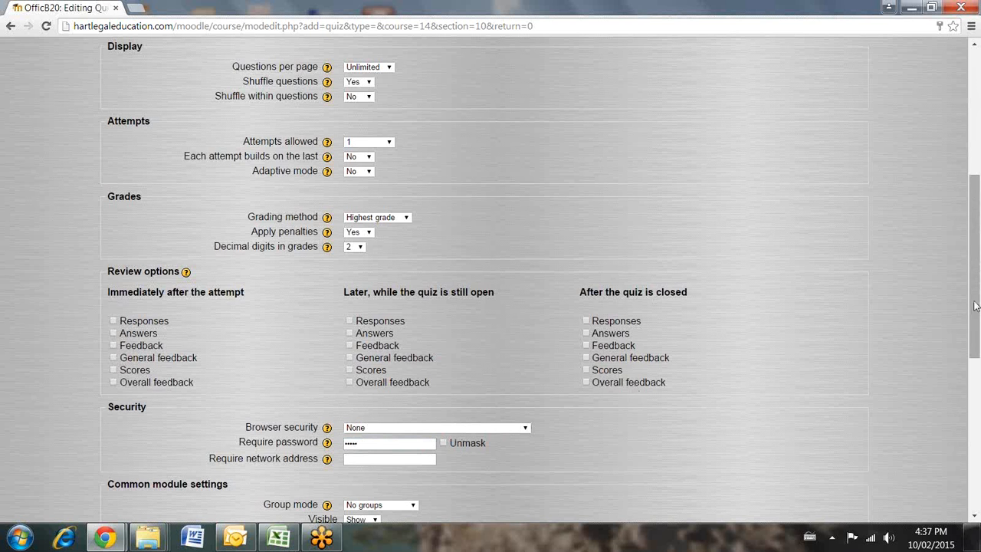
left_click(461, 446)
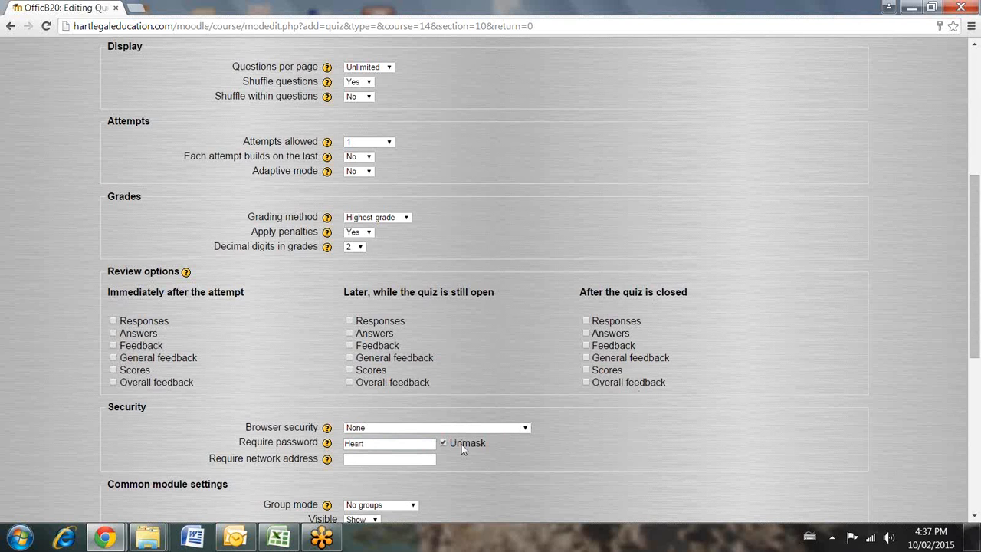
left_click(463, 446)
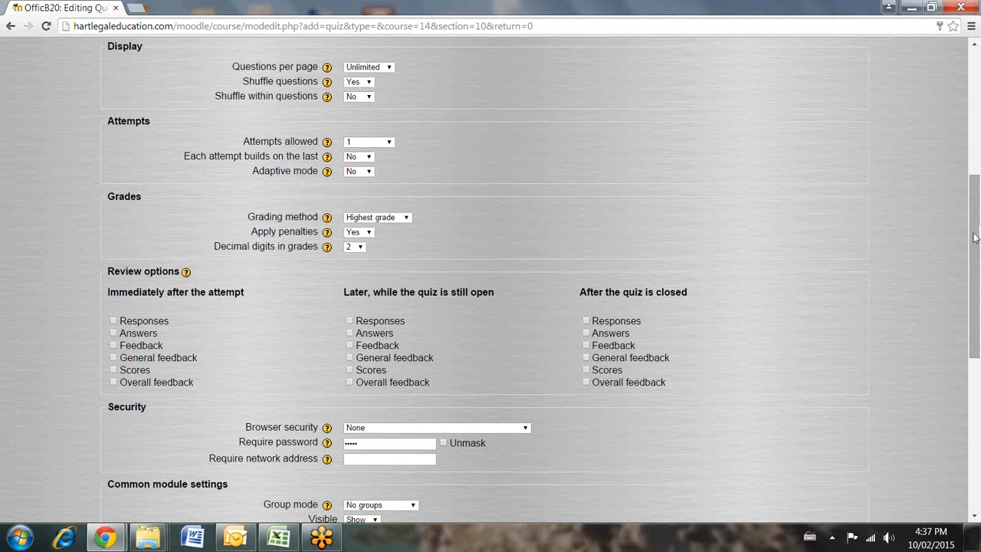
- Save and display the quiz, dismiss the password prompt, and open the question category list
left_click_drag(972, 244, 967, 395)
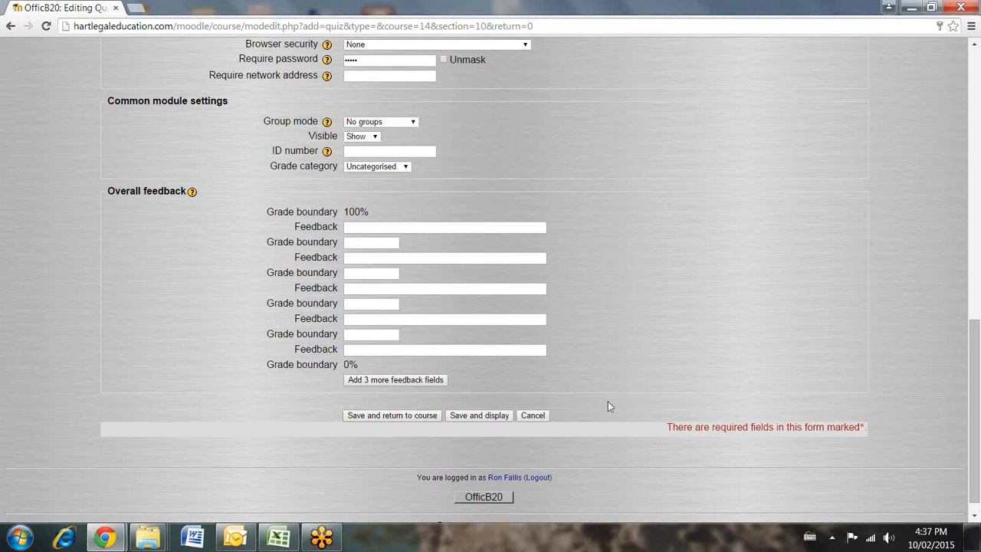
left_click(491, 419)
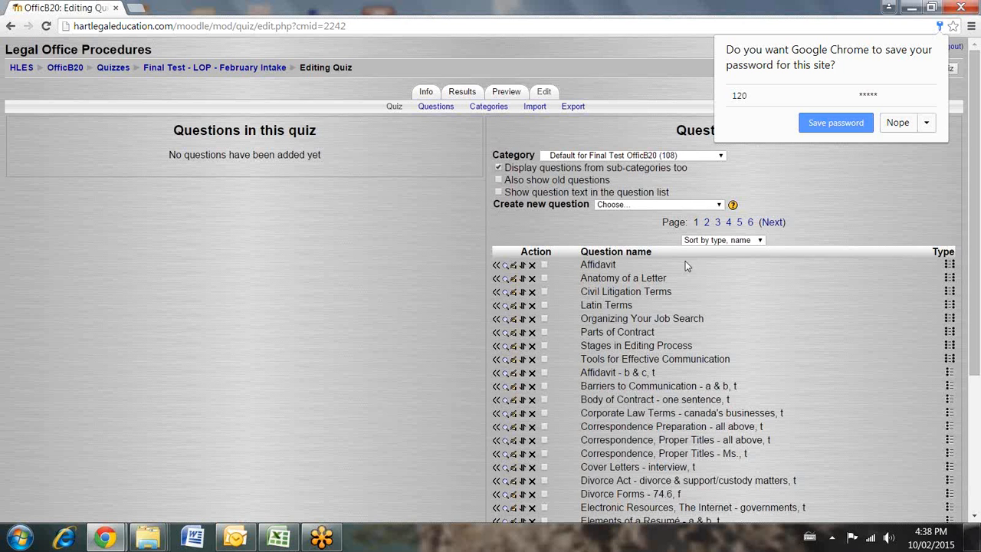
left_click(722, 159)
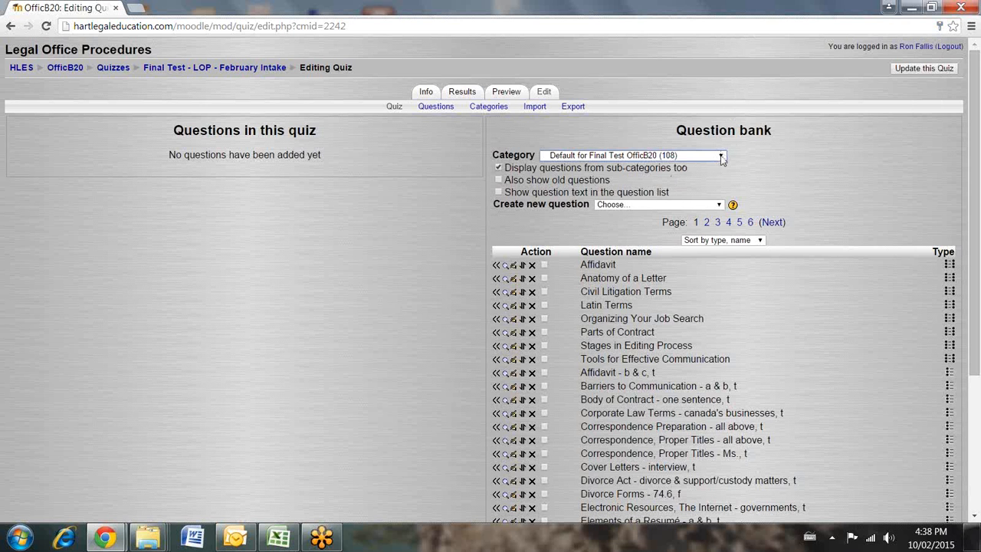
left_click(721, 159)
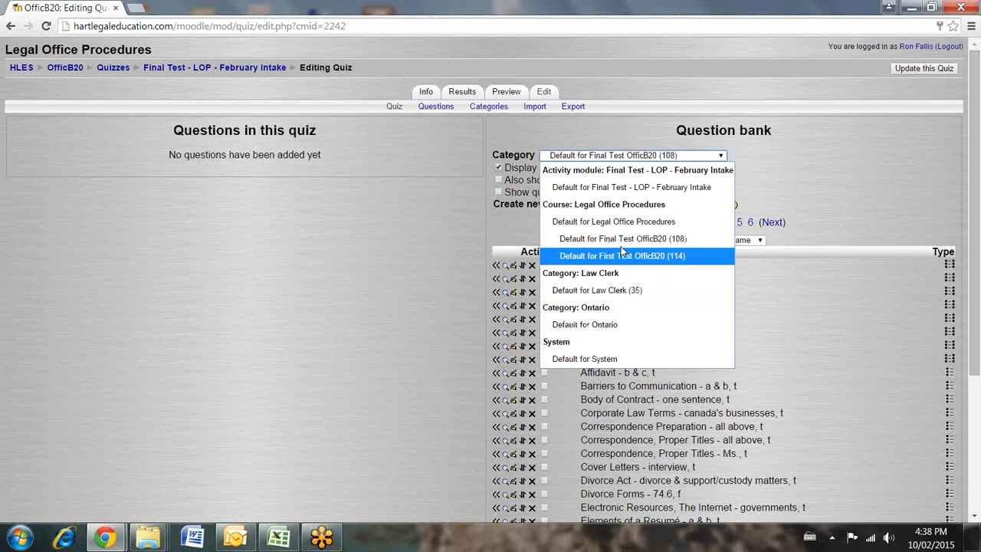
left_click(619, 239)
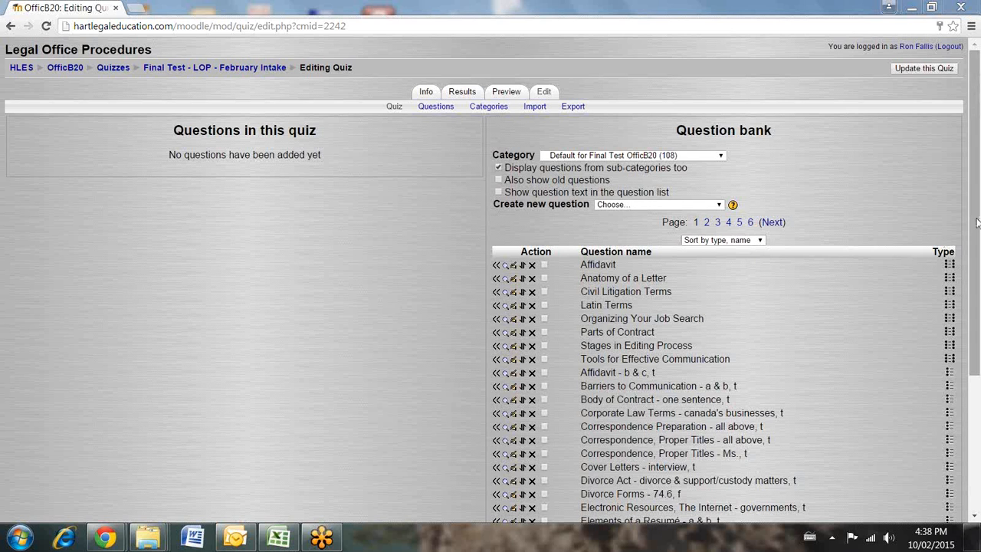
left_click_drag(975, 224, 977, 429)
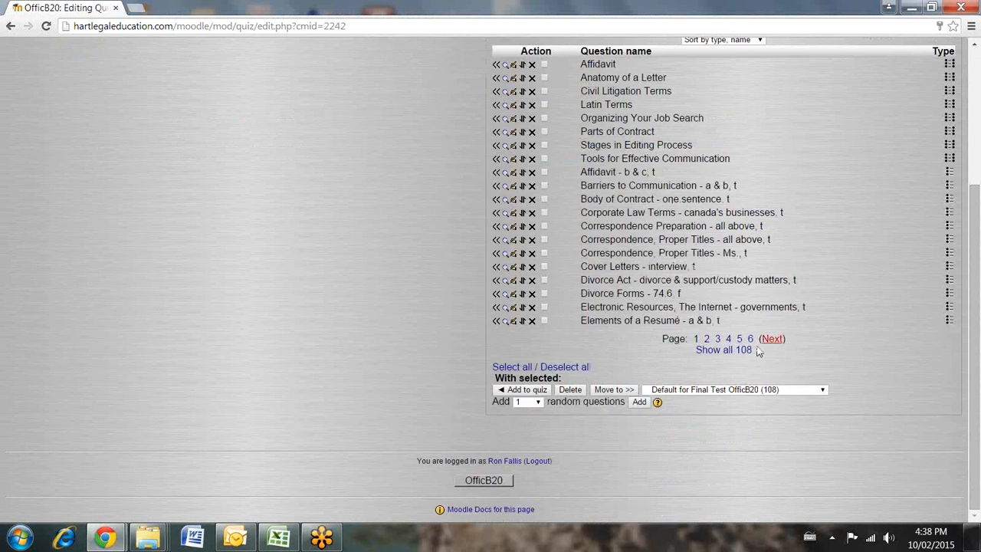
- Show all 108 bank questions on one page and scroll through the full list
left_click(748, 348)
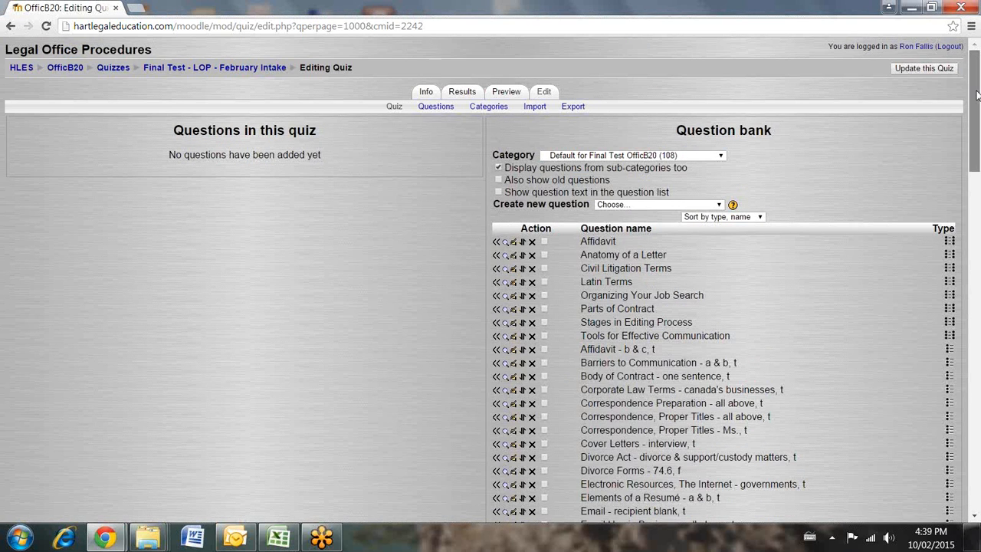
left_click_drag(976, 93, 976, 125)
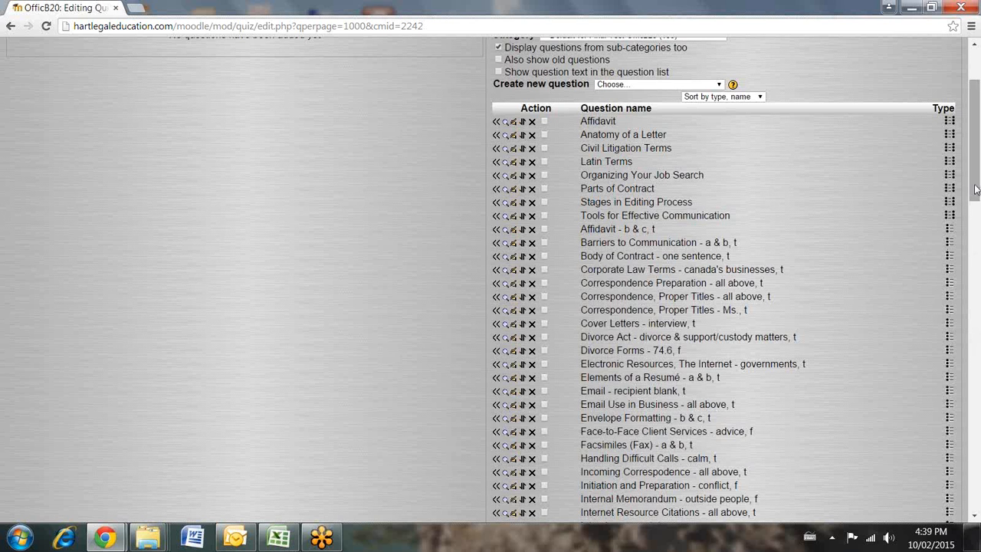
left_click_drag(974, 196, 964, 318)
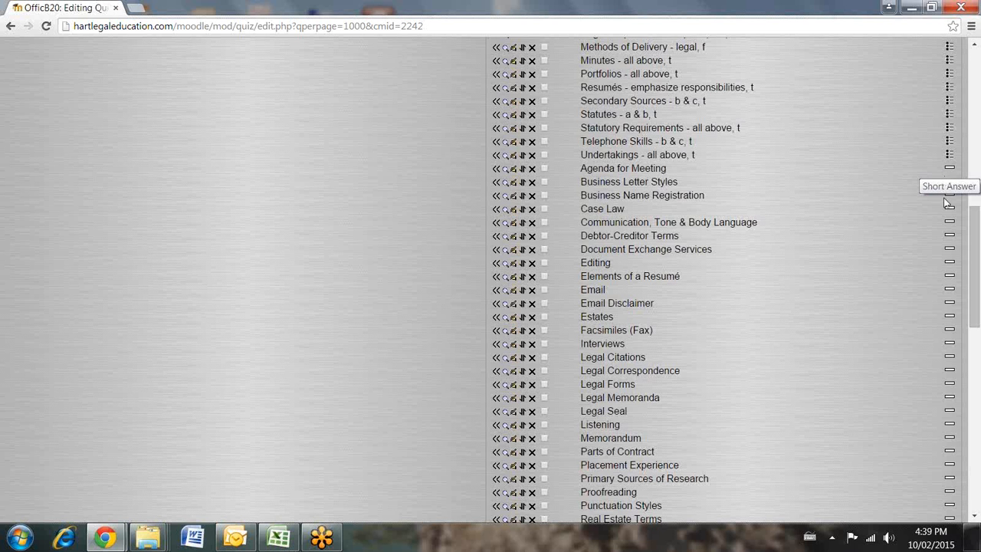
left_click_drag(978, 225, 979, 226)
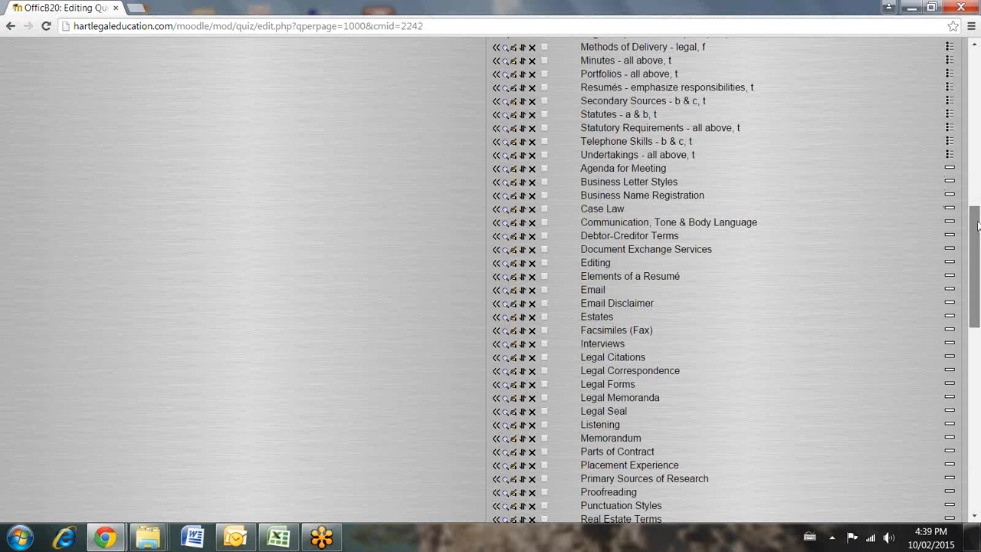
left_click_drag(978, 225, 975, 346)
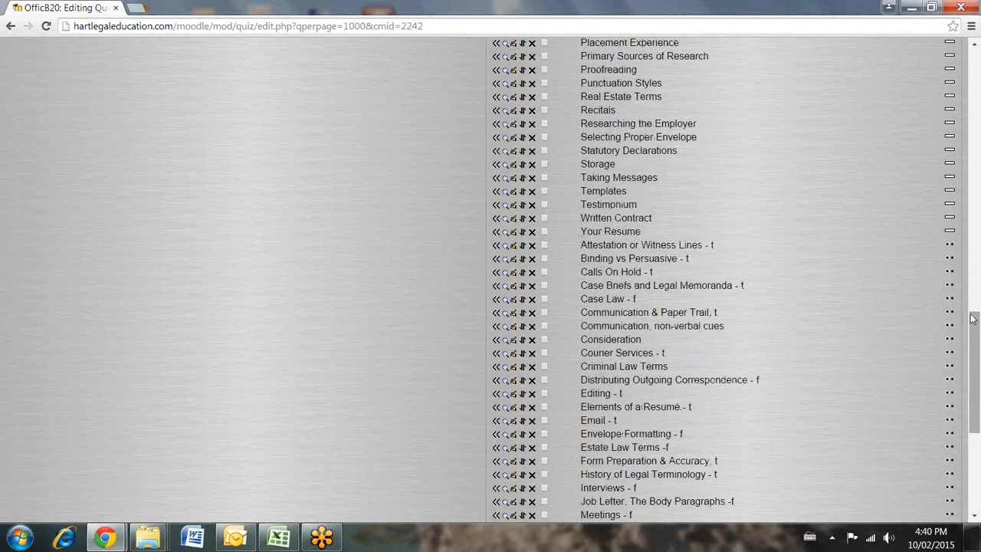
left_click_drag(973, 331, 951, 49)
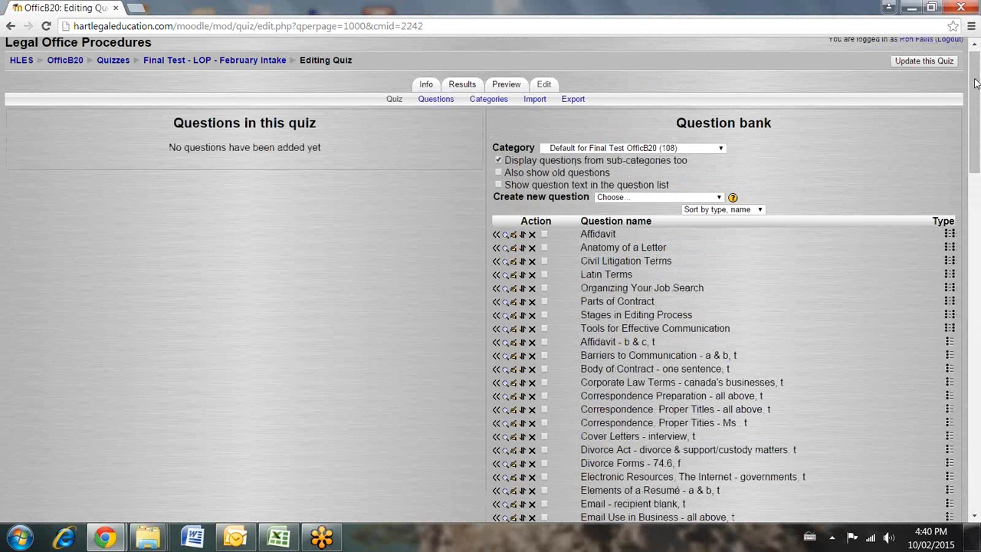
scroll(954, 285, "down", 20)
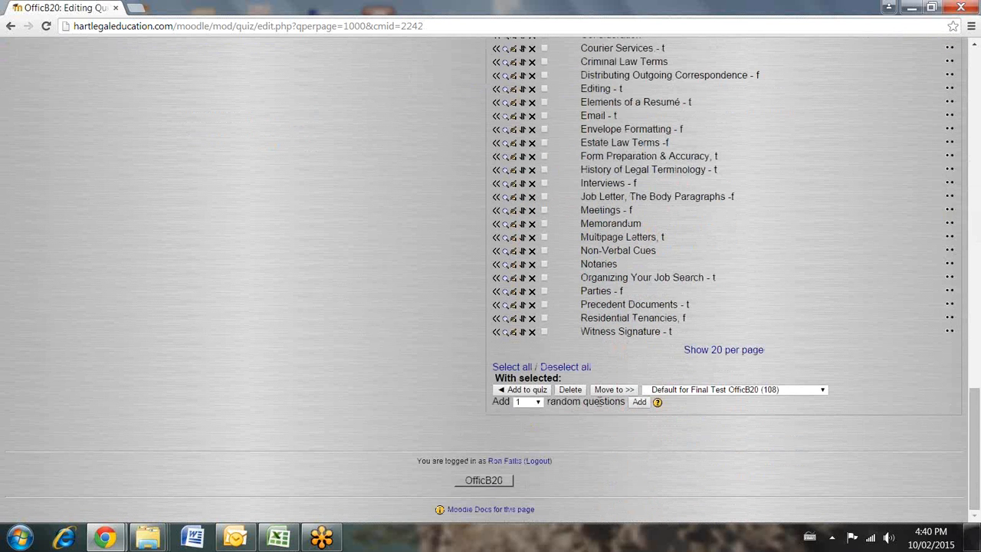
left_click(539, 402)
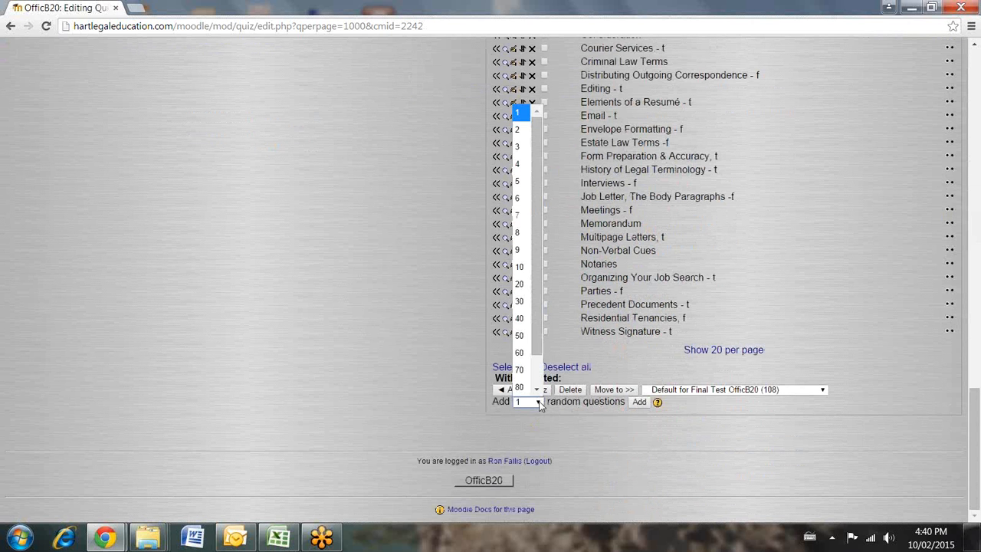
left_click(538, 403)
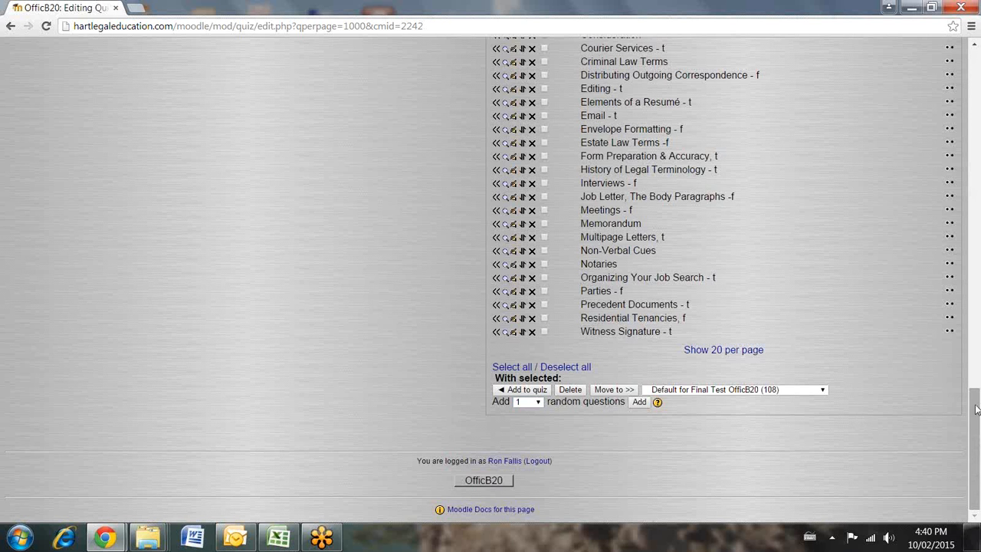
left_click_drag(976, 410, 961, 73)
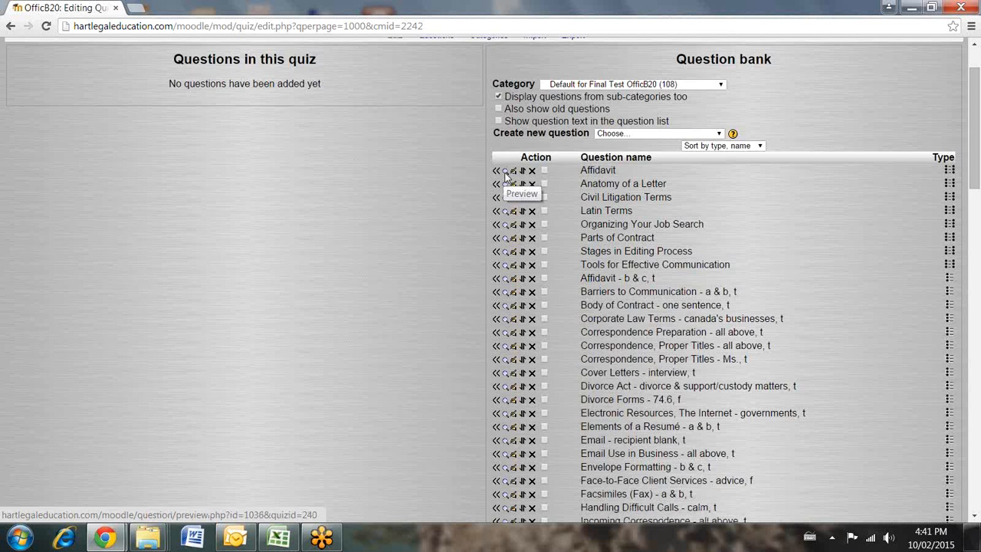
- Preview the Affidavit matching question and look at its answer choices
left_click(505, 173)
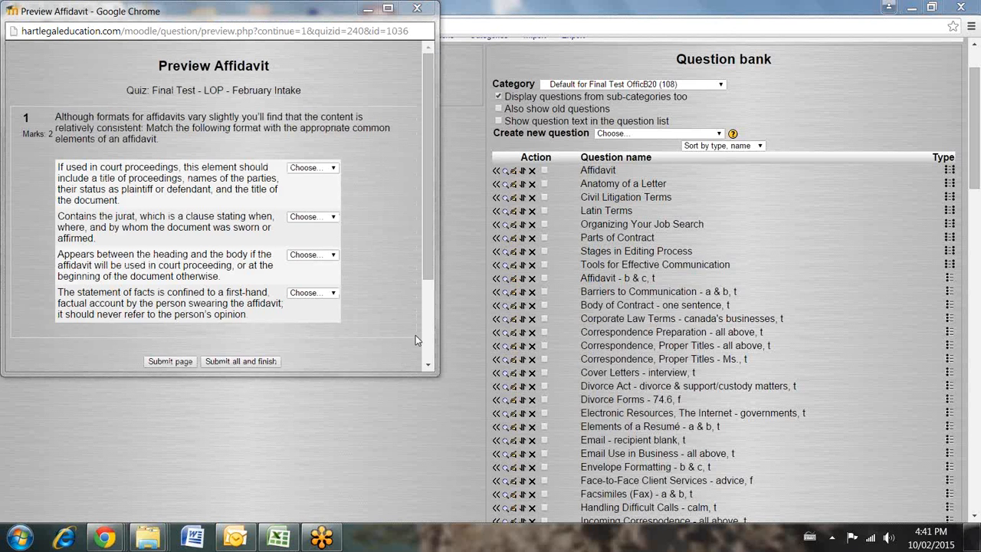
scroll(429, 343, "down", 1)
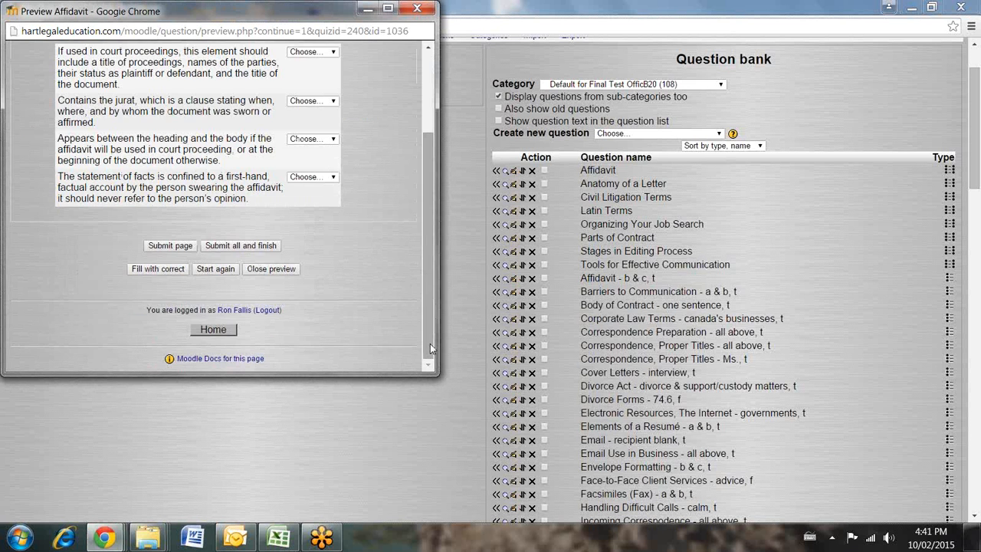
scroll(441, 225, "up", 1)
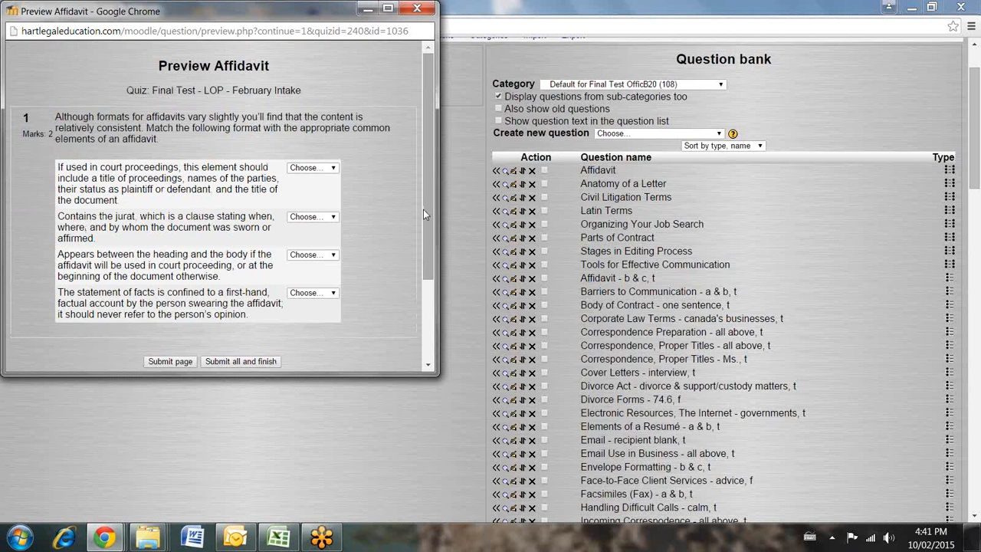
scroll(410, 249, "down", 1)
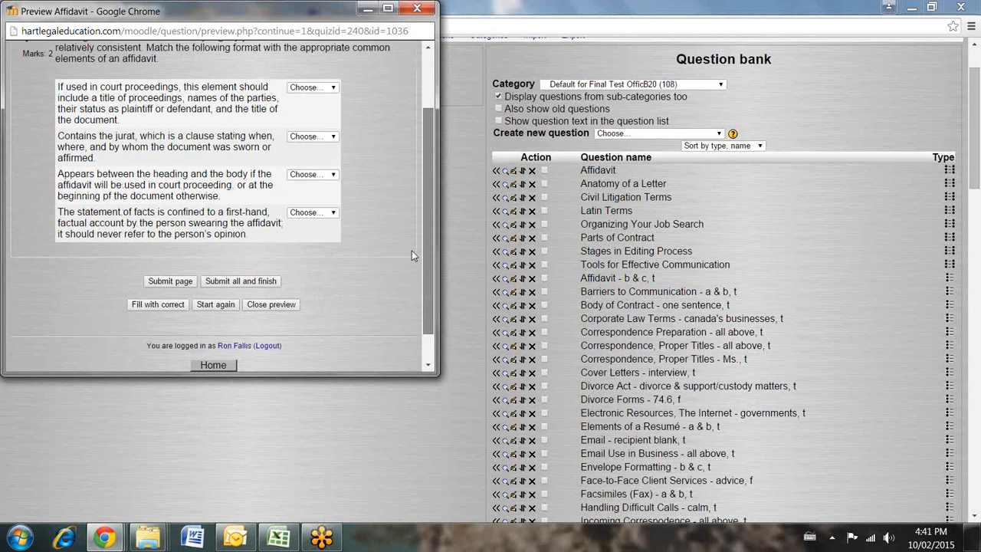
scroll(412, 250, "up", 1)
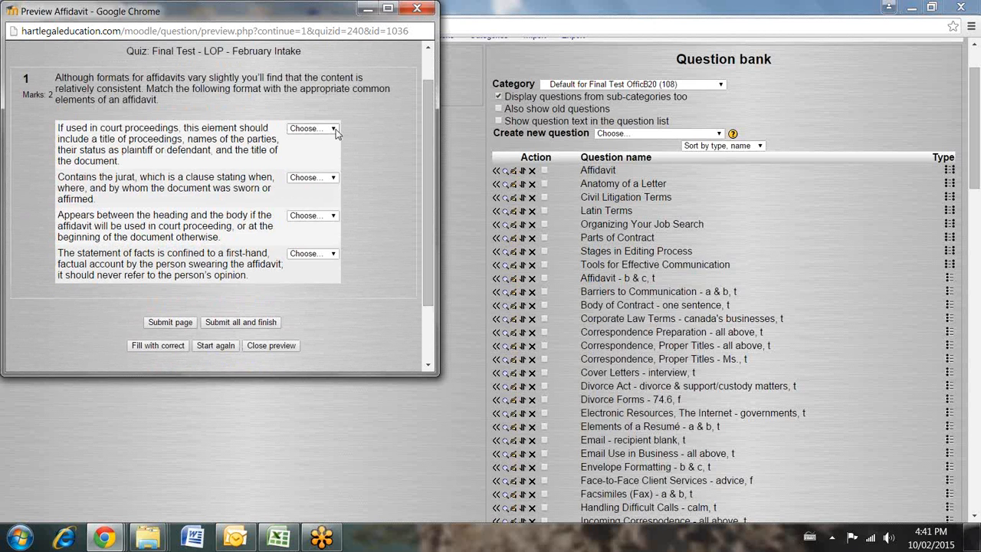
left_click(333, 128)
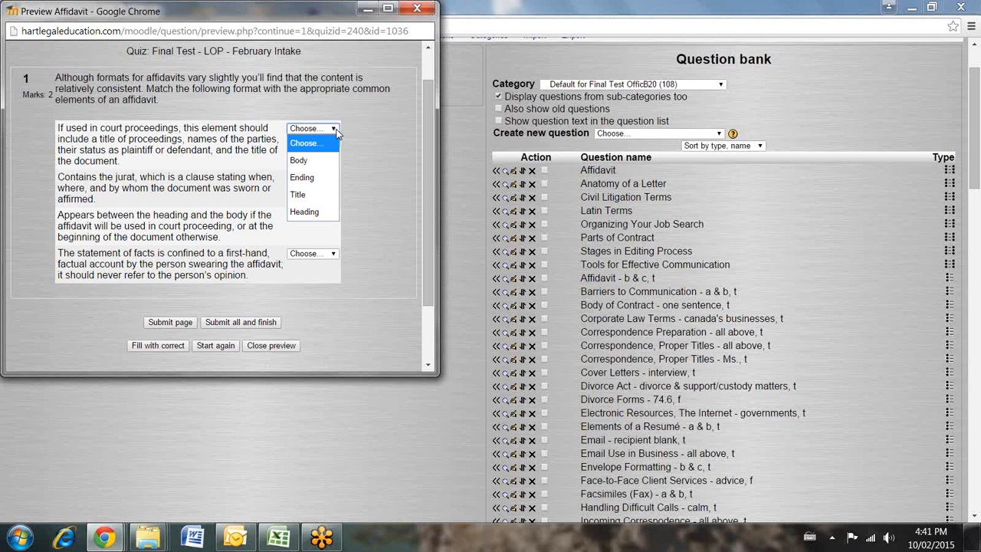
left_click(371, 146)
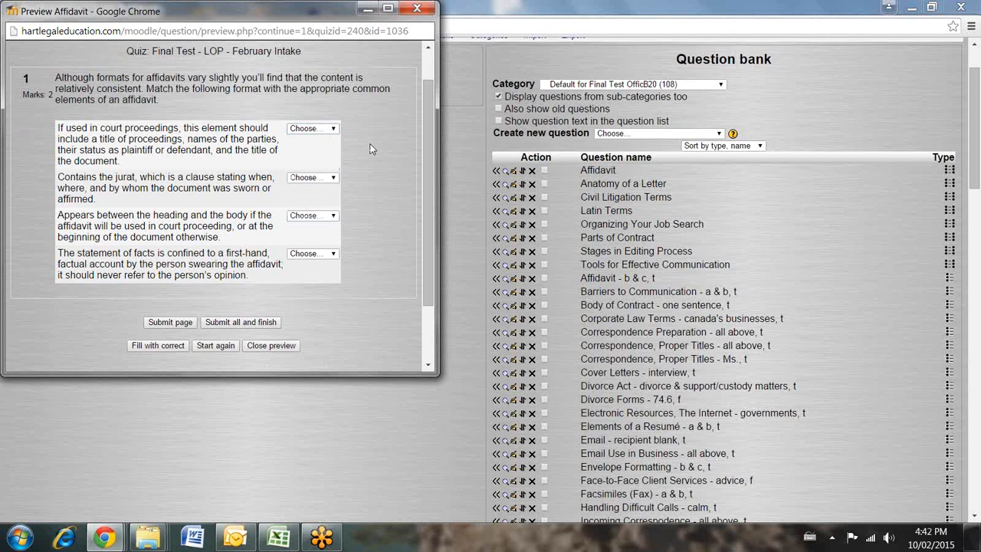
- Fill the Affidavit preview with the correct matches, then close the preview
left_click(158, 345)
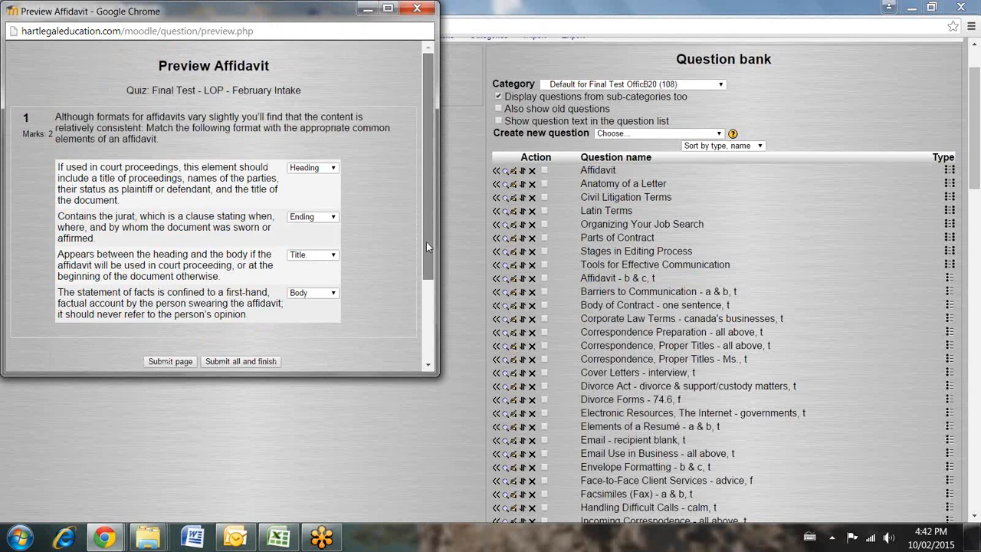
left_click_drag(424, 250, 419, 272)
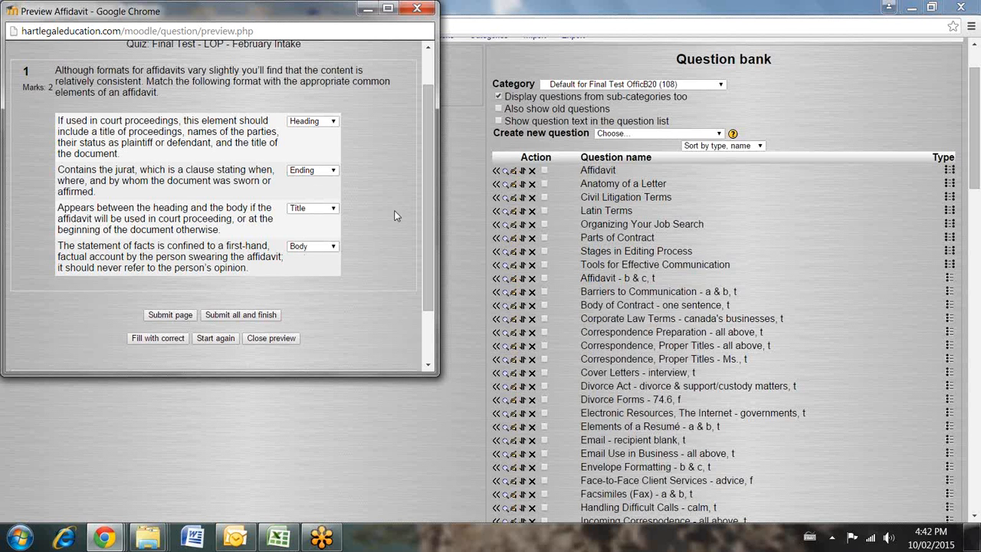
left_click(274, 337)
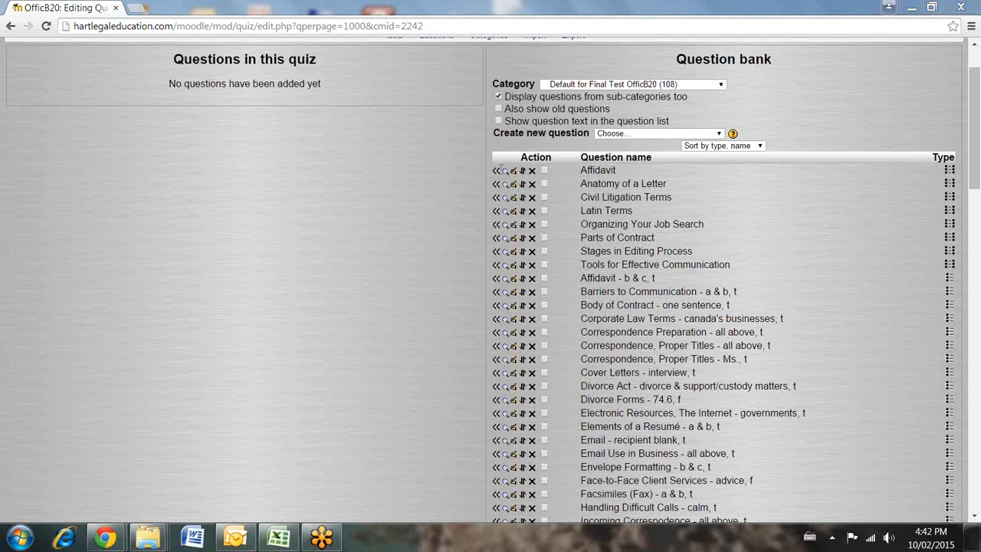
- Add Affidavit to the quiz and remove it again, then tick Affidavit and Civil Litigation Terms
left_click(496, 172)
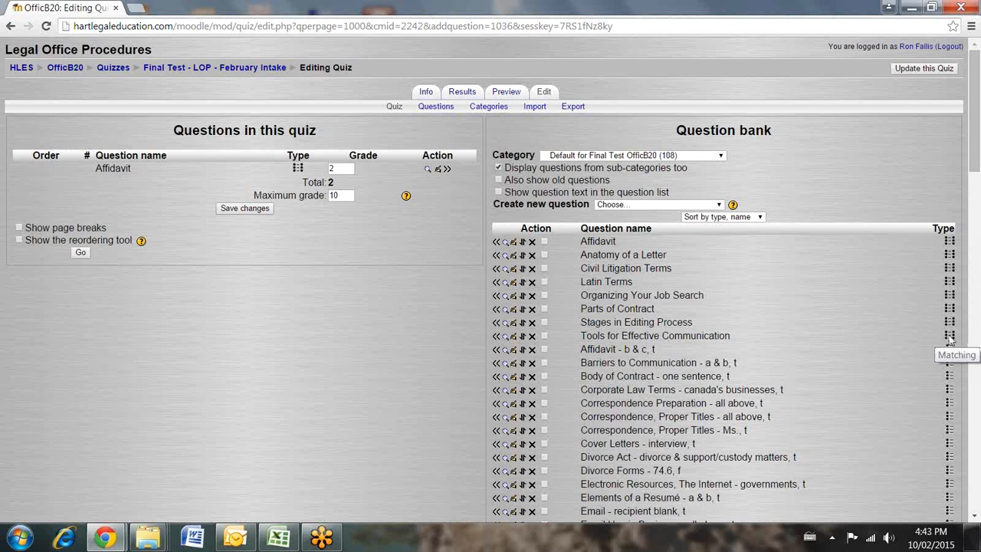
left_click(448, 169)
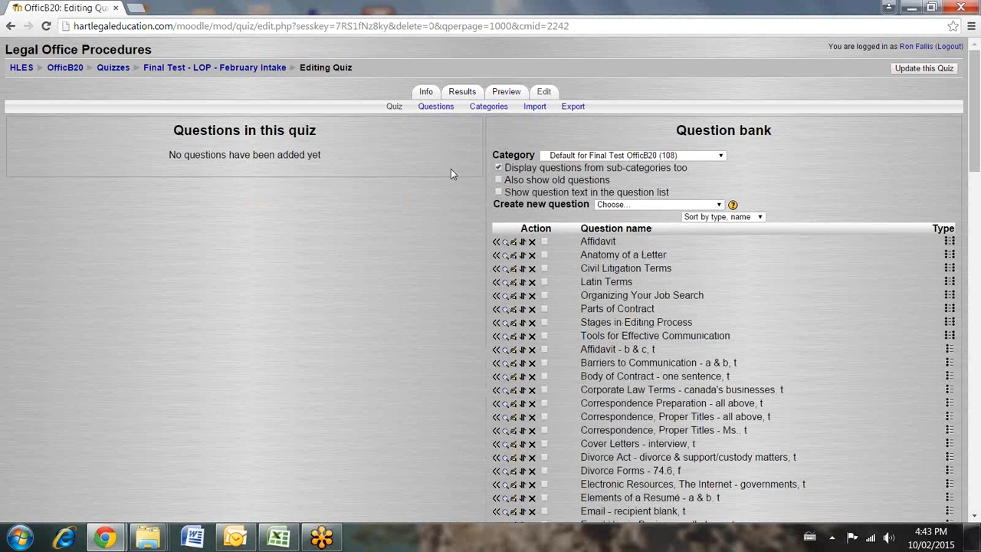
left_click(544, 241)
left_click(544, 268)
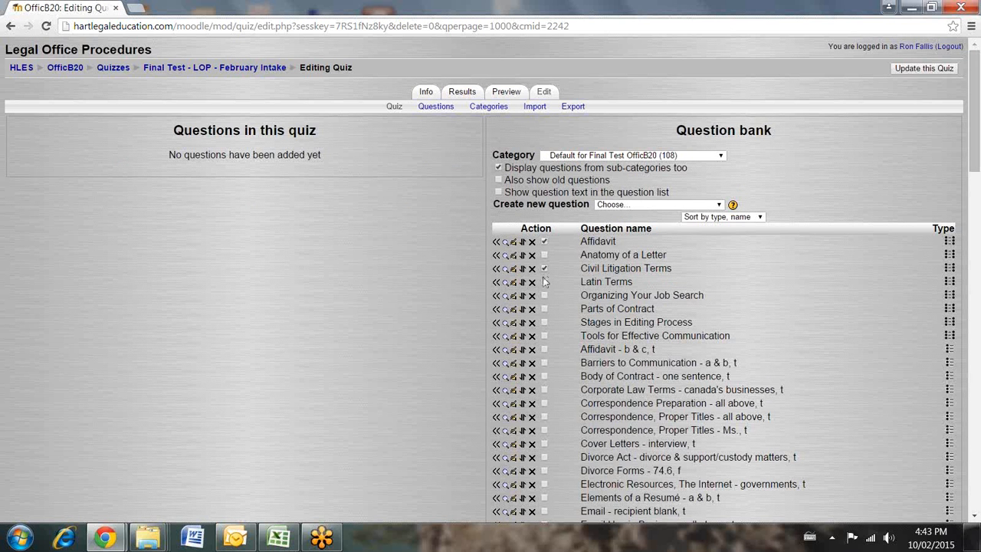
- Tick Stages in Editing Process and add all four marked matching questions to the quiz
left_click(544, 322)
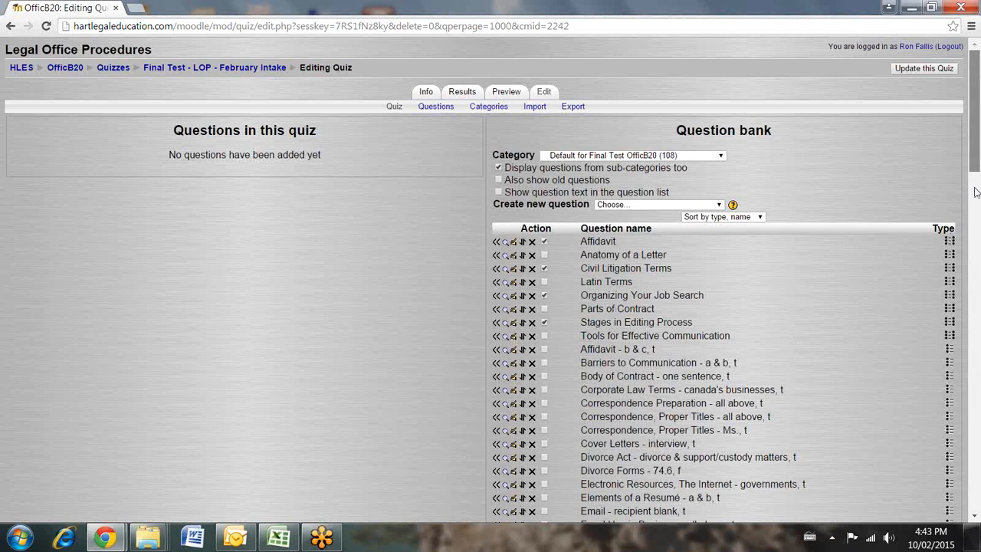
left_click_drag(975, 193, 970, 230)
scroll(955, 335, "down", 2)
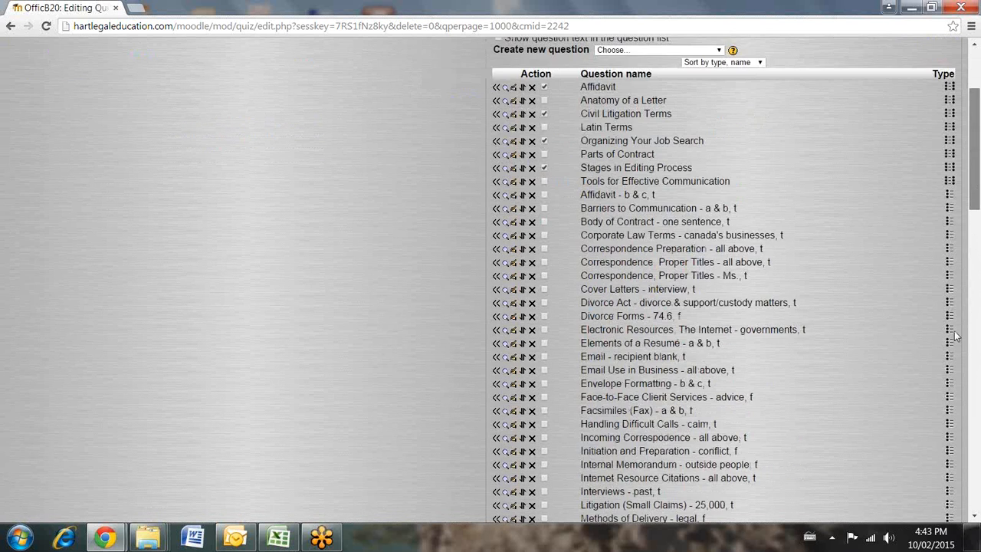
scroll(955, 335, "down", 15)
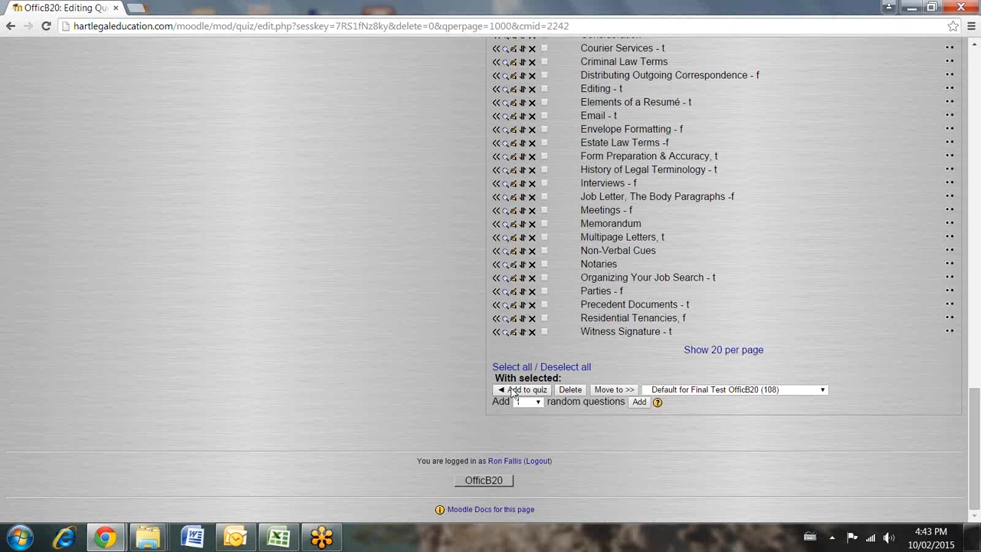
left_click(513, 390)
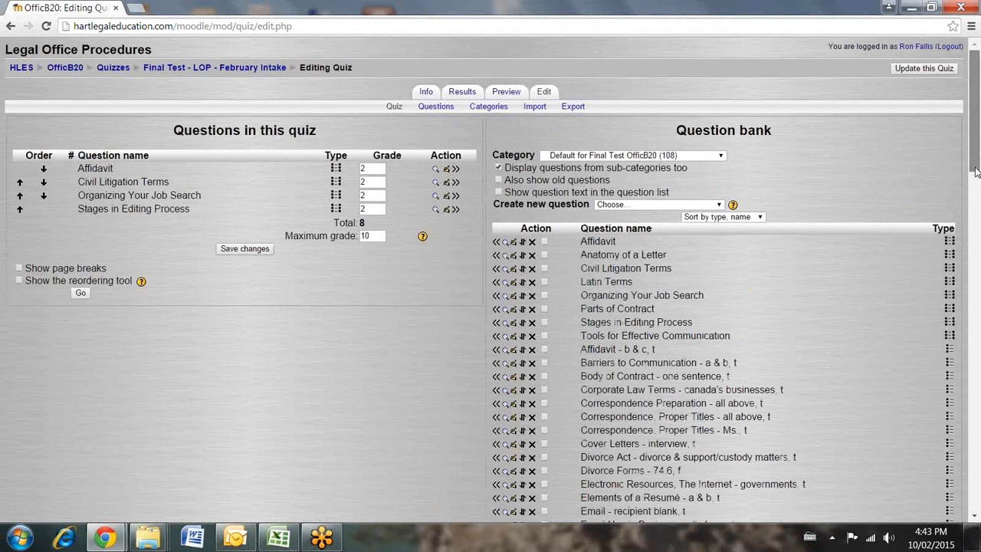
- Tick Corporate Law Terms, Correspondence, Elements of a Resumé, Email Use in Business and Face-to-Face Client Services
scroll(975, 172, "down", 1)
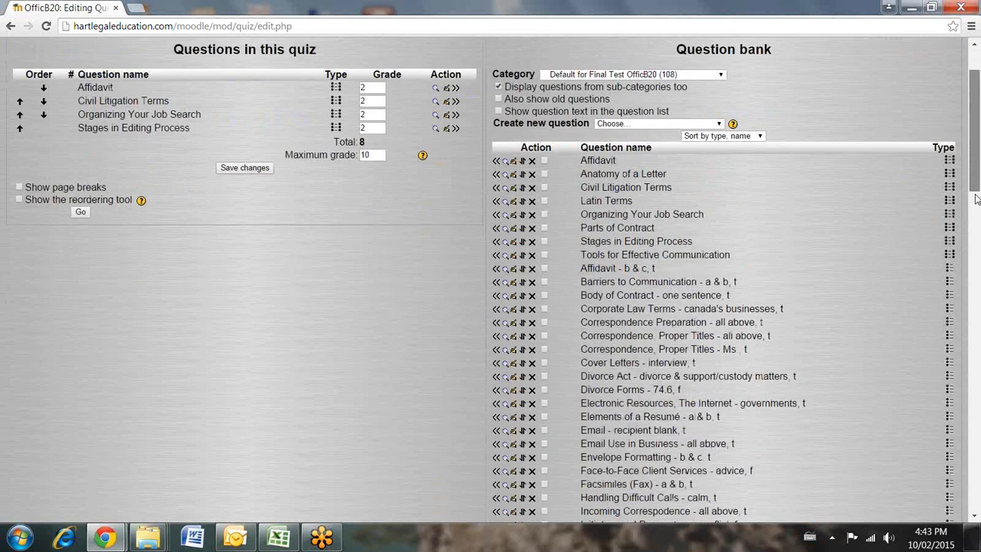
scroll(975, 201, "down", 1)
scroll(975, 204, "down", 1)
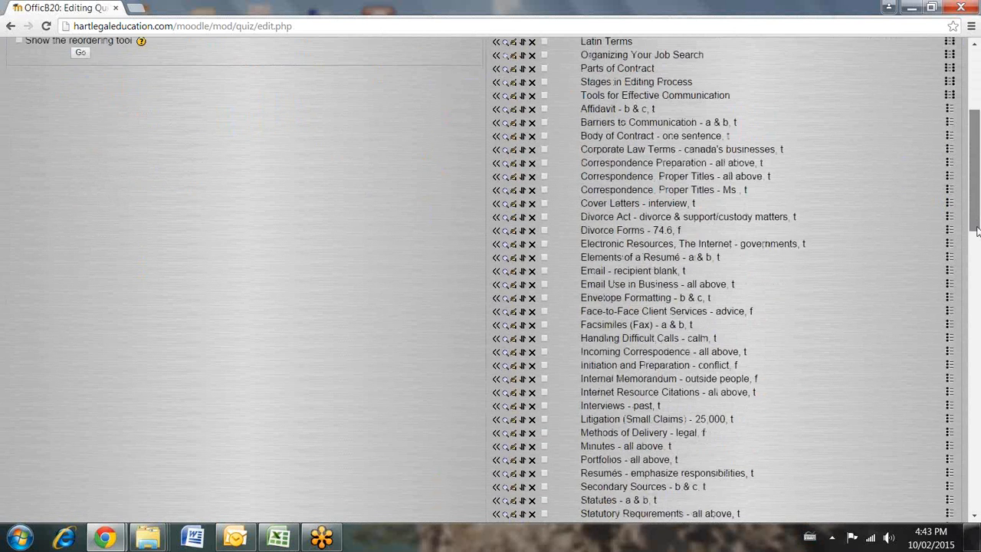
mouse_move(975, 230)
left_mouse_down()
mouse_move(975, 257)
mouse_move(975, 216)
left_mouse_up()
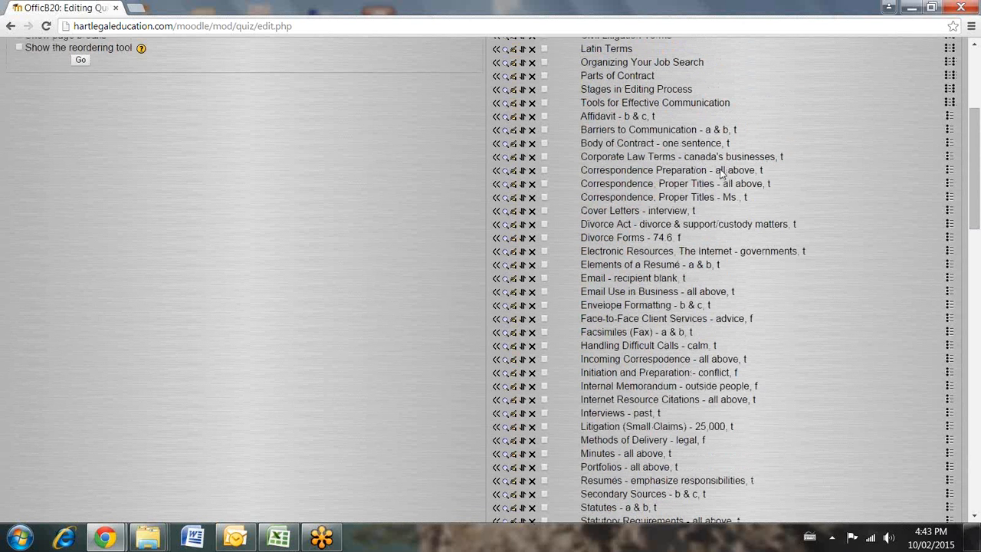
left_click(544, 156)
left_click(544, 185)
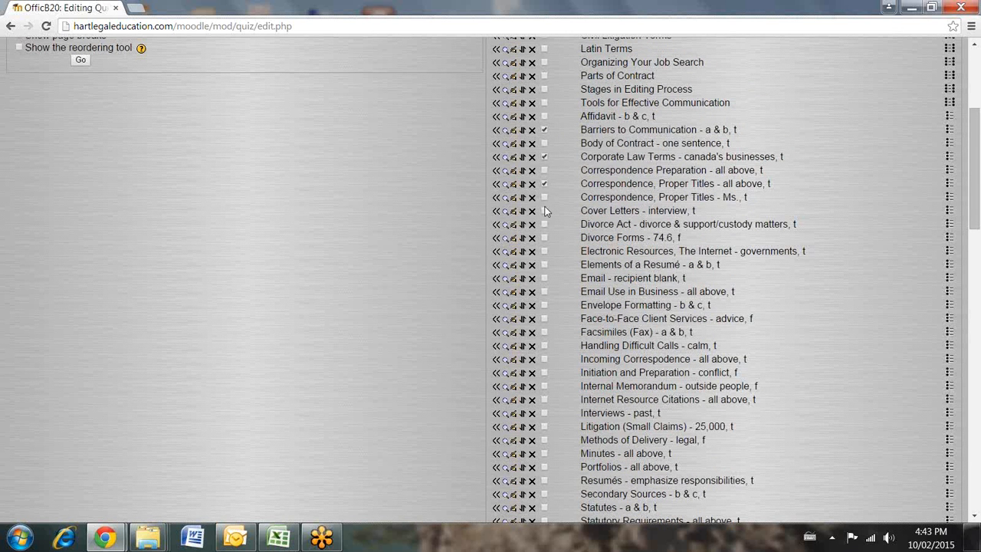
left_click(544, 264)
left_click(544, 291)
left_click(545, 317)
- Tick Internet Resource Citations, Minutes, Resumés - emphasize responsibilities and Telephone Skills - b & c
left_click(544, 399)
left_click(543, 453)
left_click_drag(970, 207, 966, 243)
left_click(545, 316)
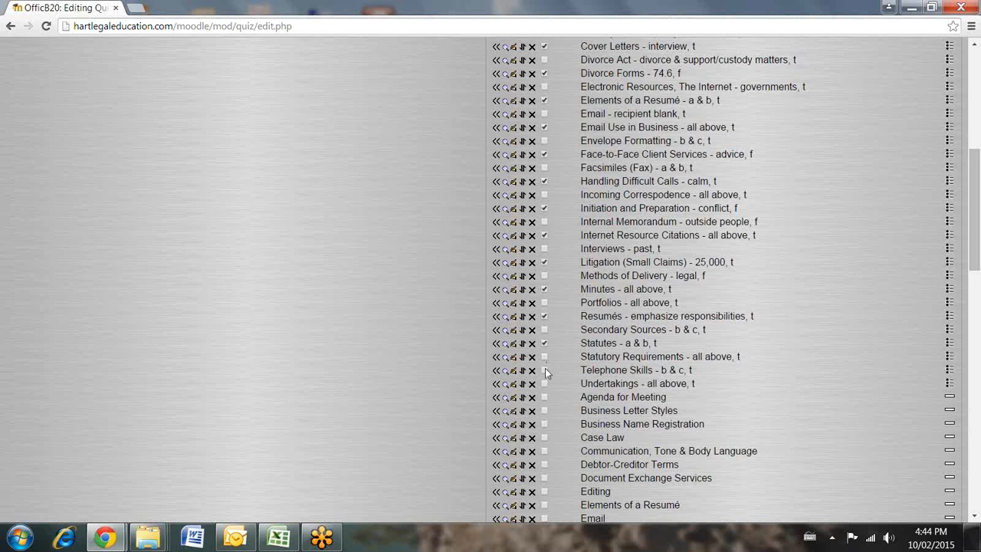
left_click(545, 370)
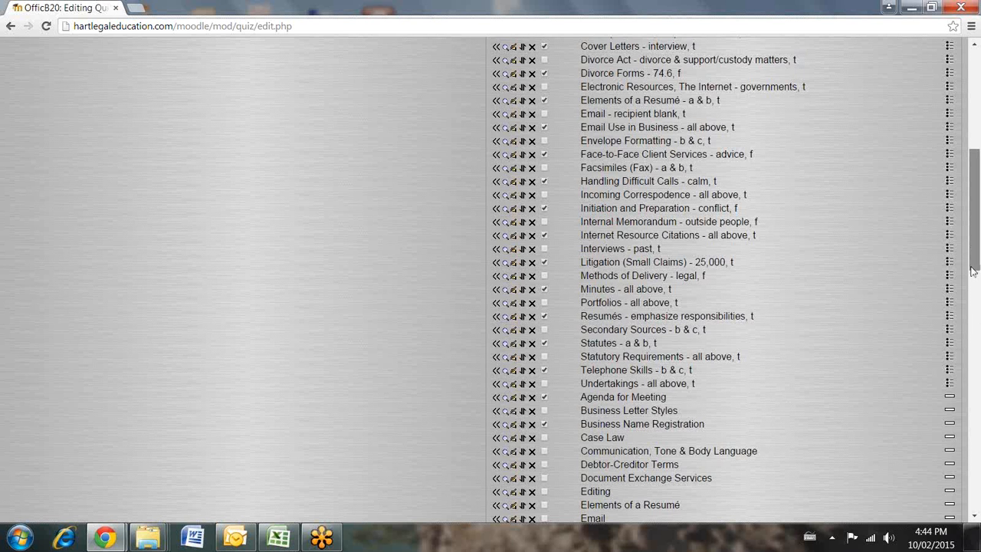
- Tick Email Disclaimer, Legal Forms, Memorandum, Placement Experience and Proofreading in the question bank
left_click_drag(972, 269, 973, 337)
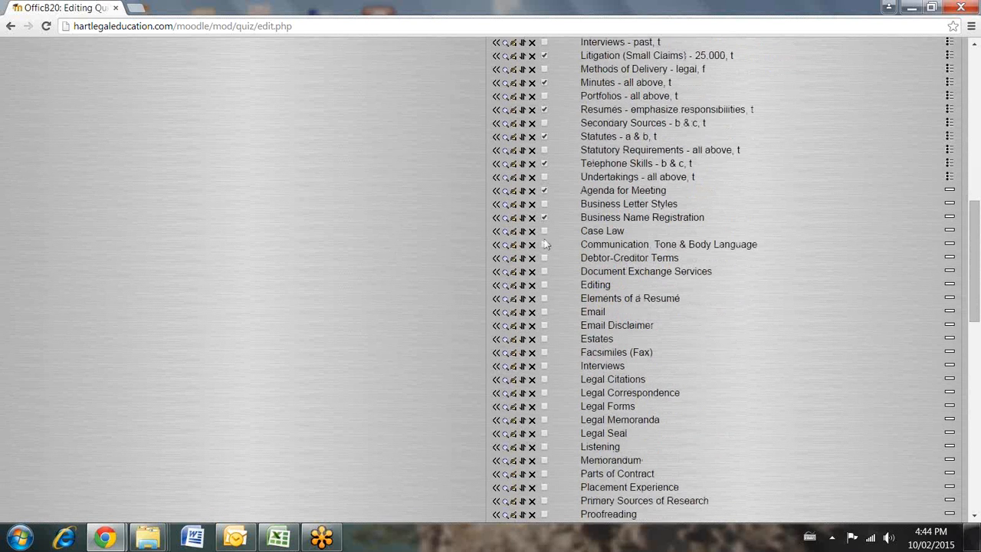
left_click(544, 324)
left_click(544, 406)
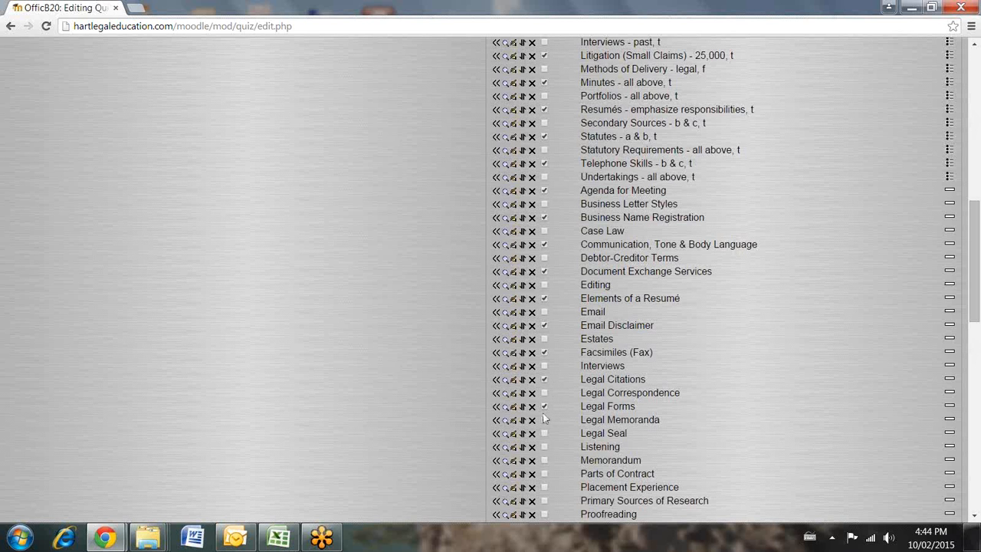
left_click(544, 461)
left_click(544, 487)
left_click(544, 514)
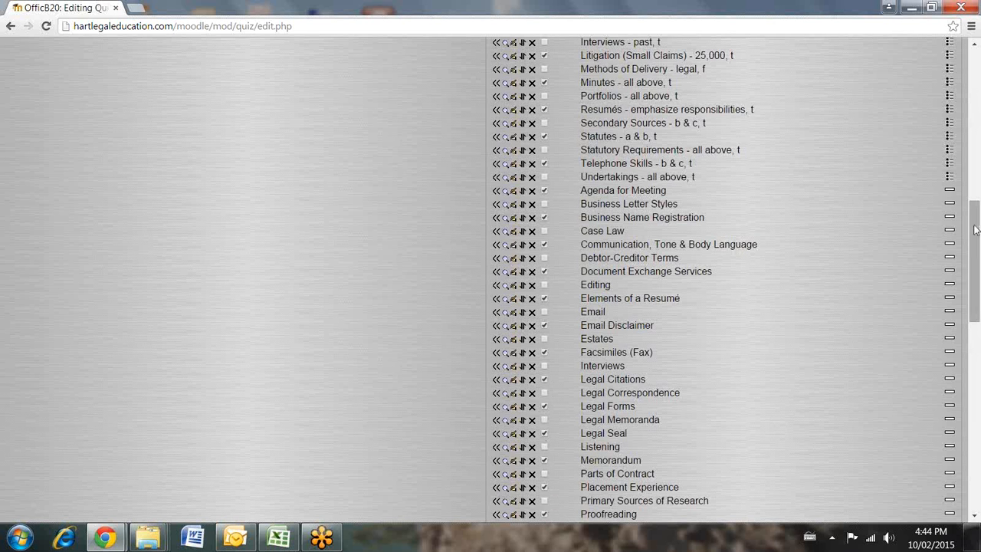
- Tick Real Estate Terms, Binding vs Persuasive, Case Briefs, Communication & Paper Trail, Consideration and Criminal Law Terms
scroll(942, 315, "down", 4)
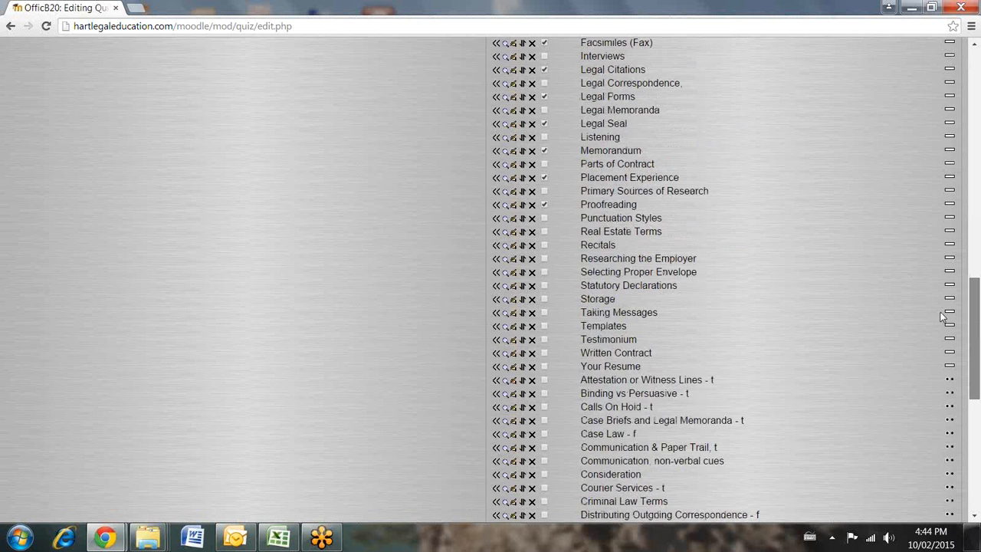
scroll(942, 316, "down", 1)
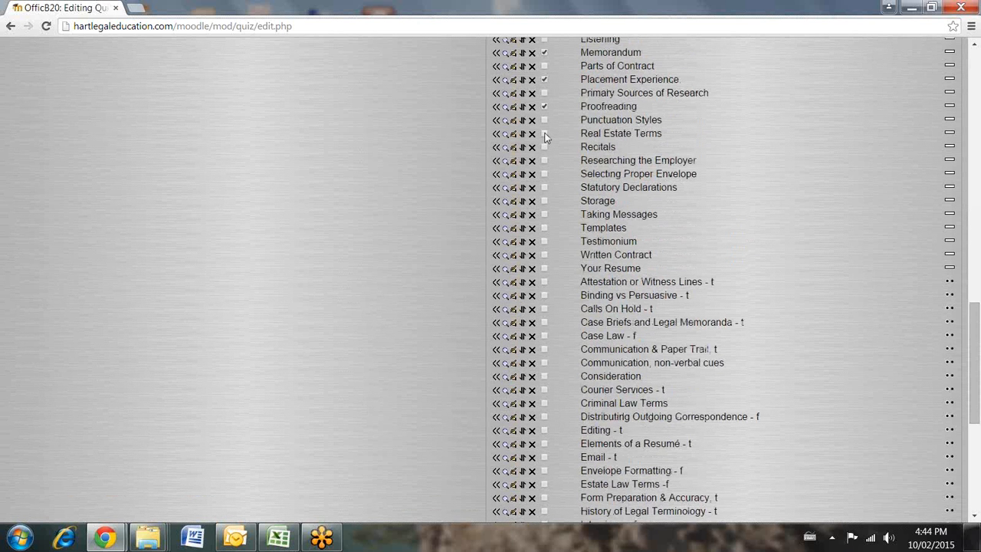
left_click(544, 133)
left_click(544, 295)
left_click(544, 322)
left_click(544, 349)
left_click(545, 376)
left_click(545, 403)
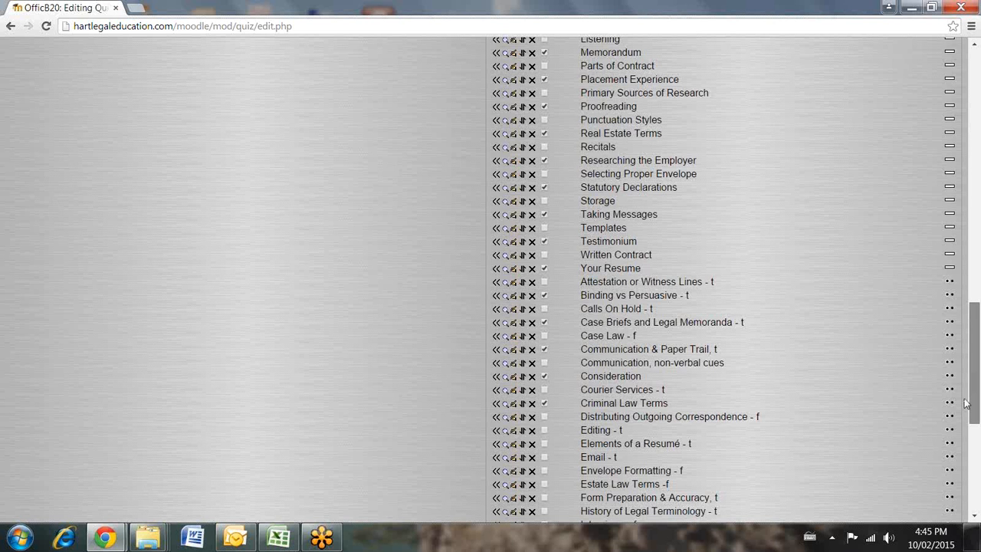
- Tick Editing - t, Email - t, History of Legal Terminology, the second Memorandum and Non-Verbal Cues
scroll(545, 201, "down", 3)
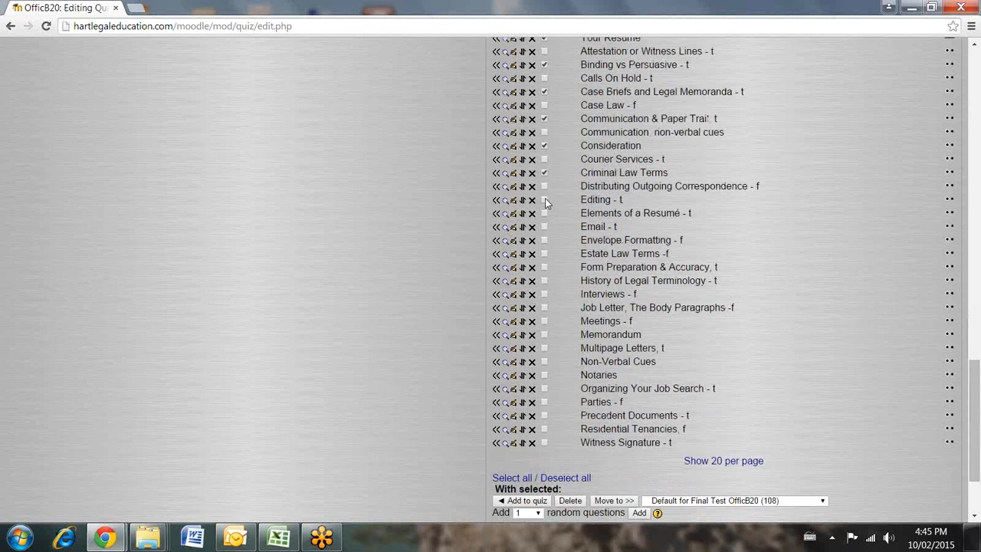
left_click(545, 199)
left_click(544, 227)
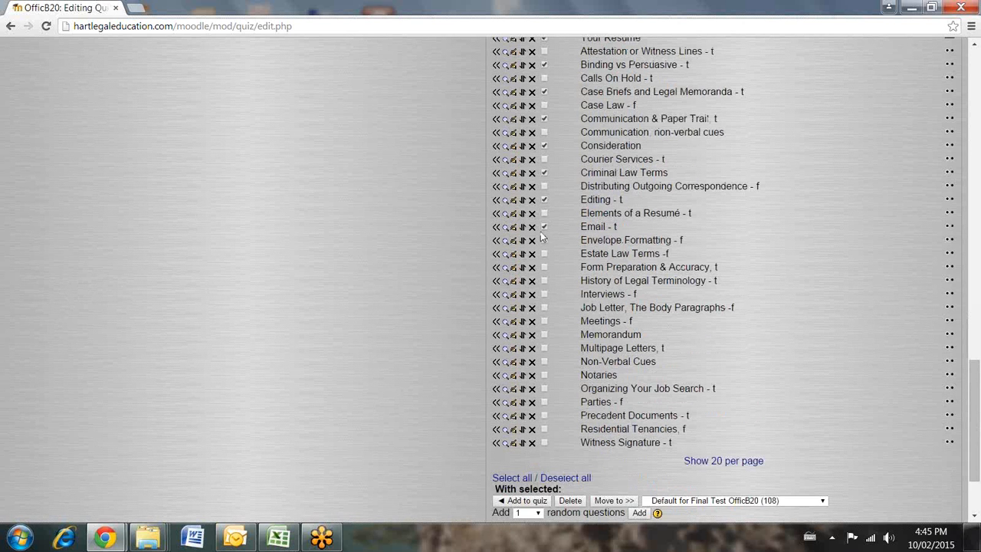
left_click(545, 280)
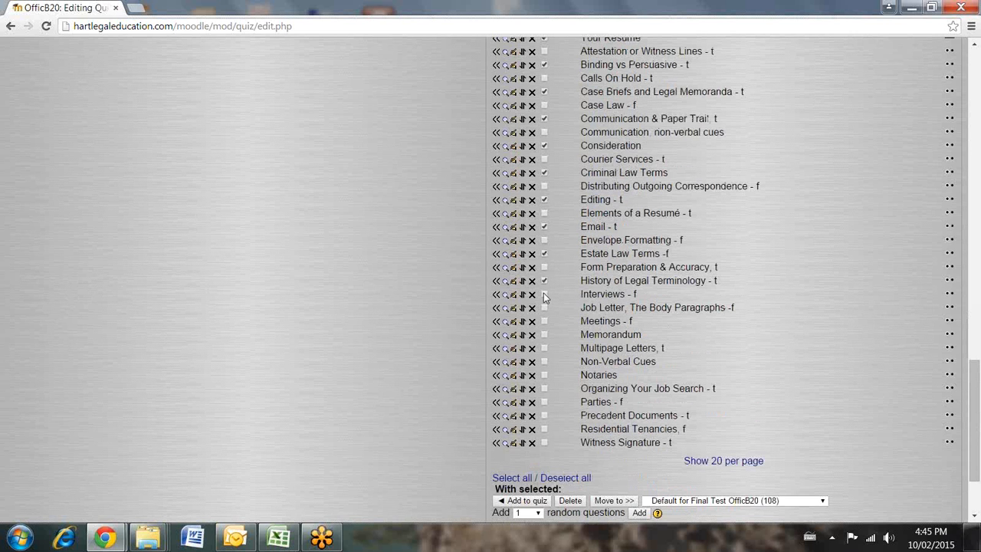
left_click(545, 334)
left_click(544, 362)
- Tick Organizing Your Job Search, Precedent Documents and Witness Signature, then add all marked questions to the quiz
left_click(545, 389)
left_click(545, 415)
left_click(544, 443)
left_click(518, 505)
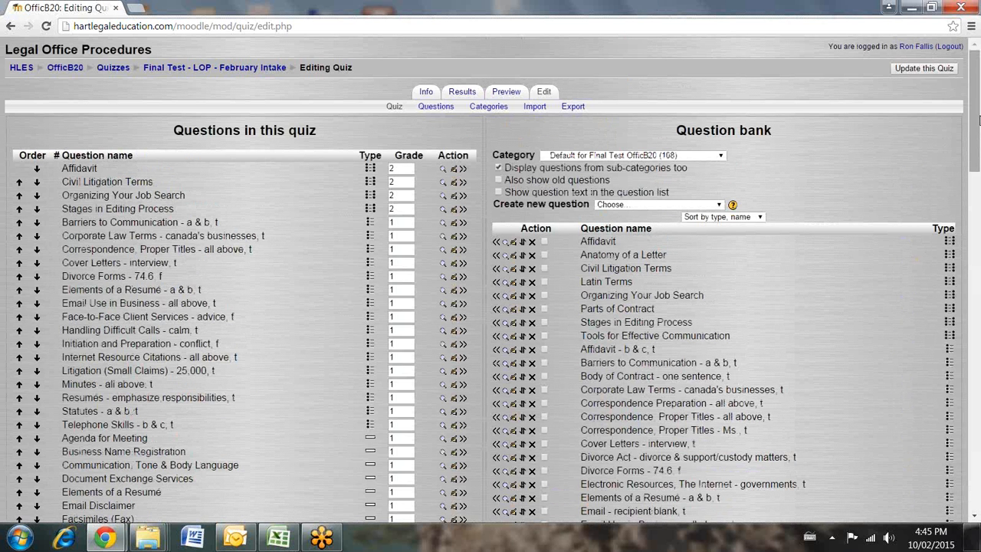
scroll(975, 124, "down", 1)
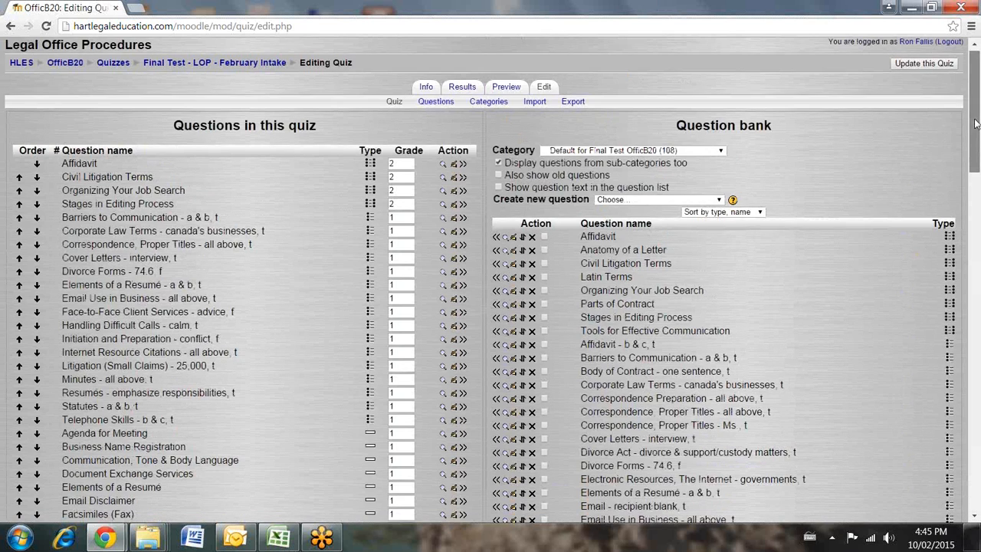
left_click_drag(975, 124, 972, 131)
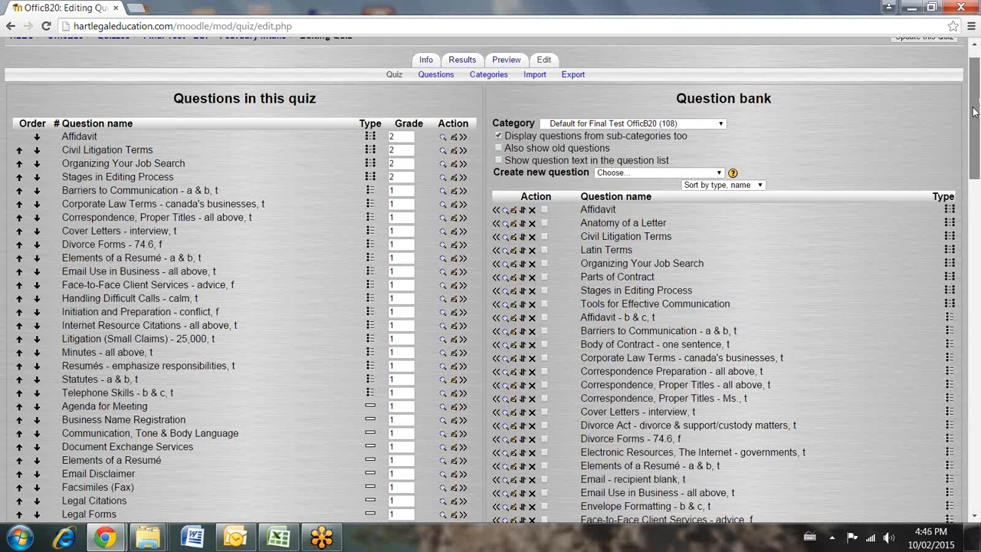
left_click_drag(974, 112, 970, 123)
scroll(954, 165, "down", 1)
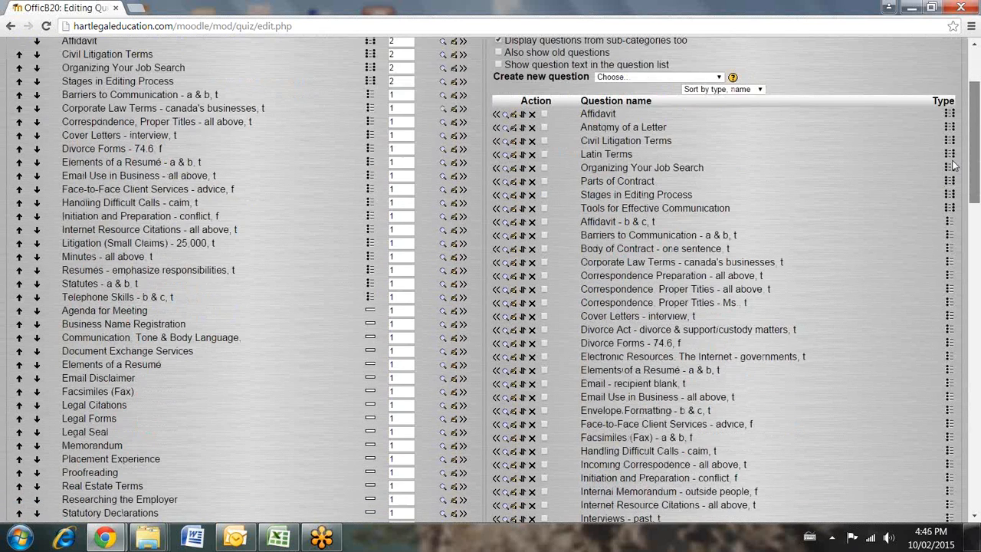
scroll(954, 165, "down", 2)
scroll(952, 170, "down", 1)
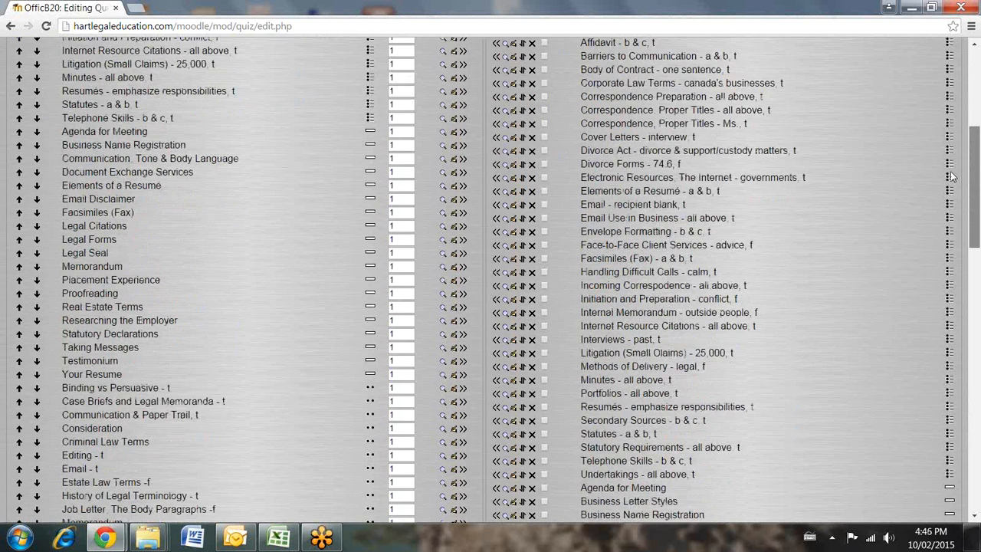
scroll(952, 178, "down", 1)
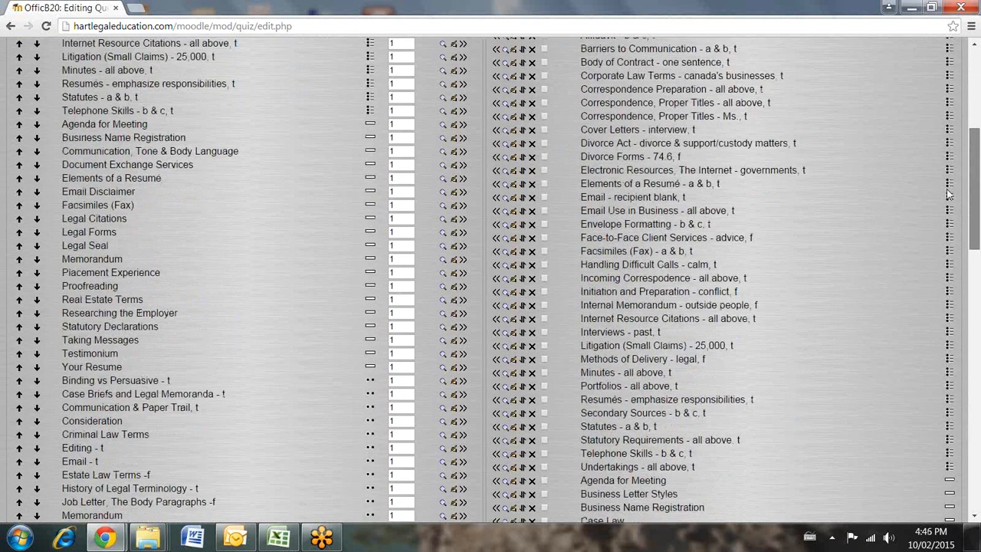
scroll(948, 197, "down", 1)
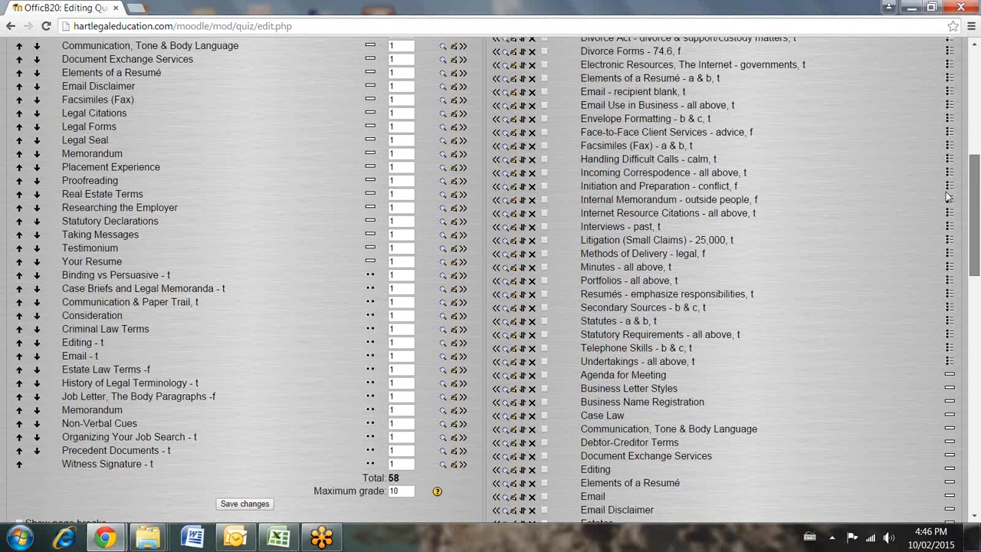
scroll(948, 198, "up", 1)
scroll(947, 197, "up", 1)
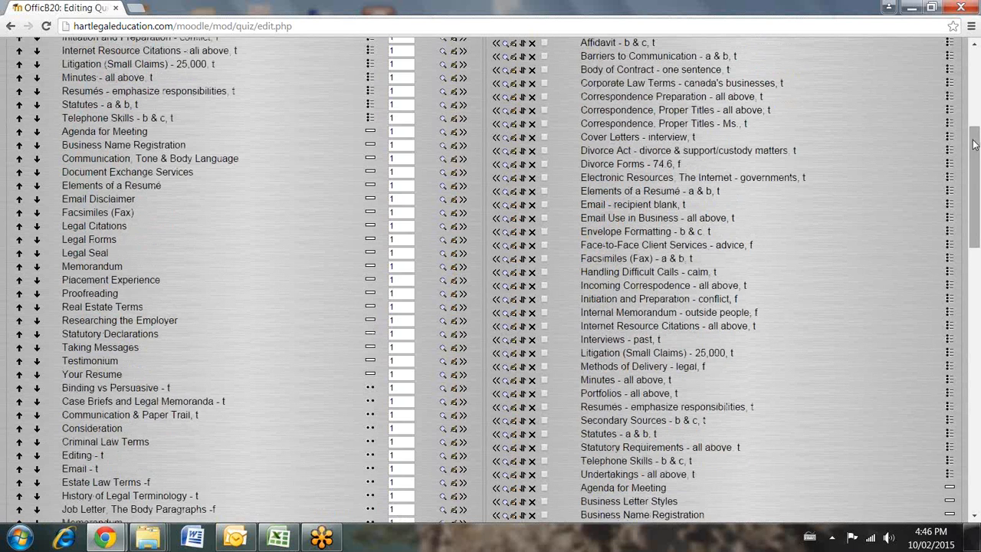
left_click_drag(974, 144, 972, 184)
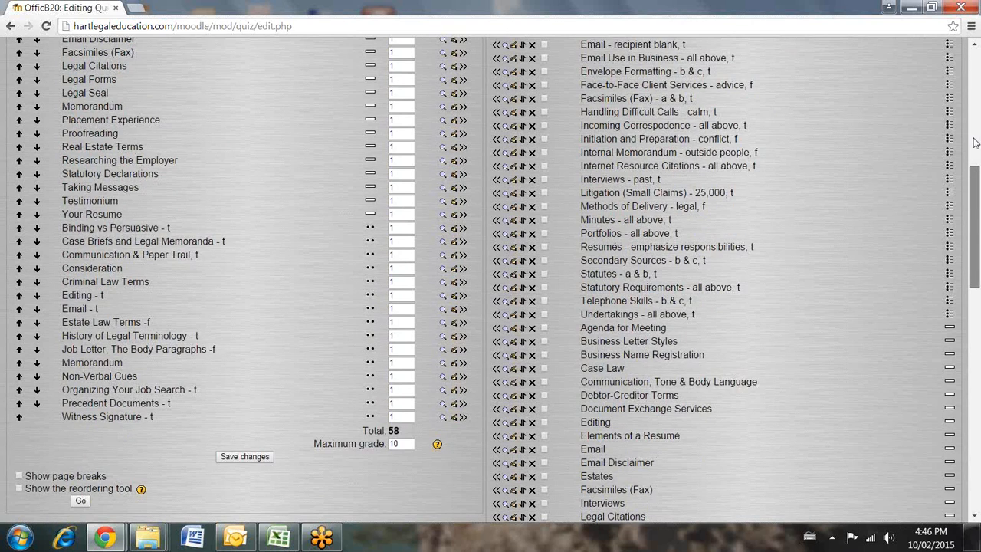
scroll(975, 142, "up", 1)
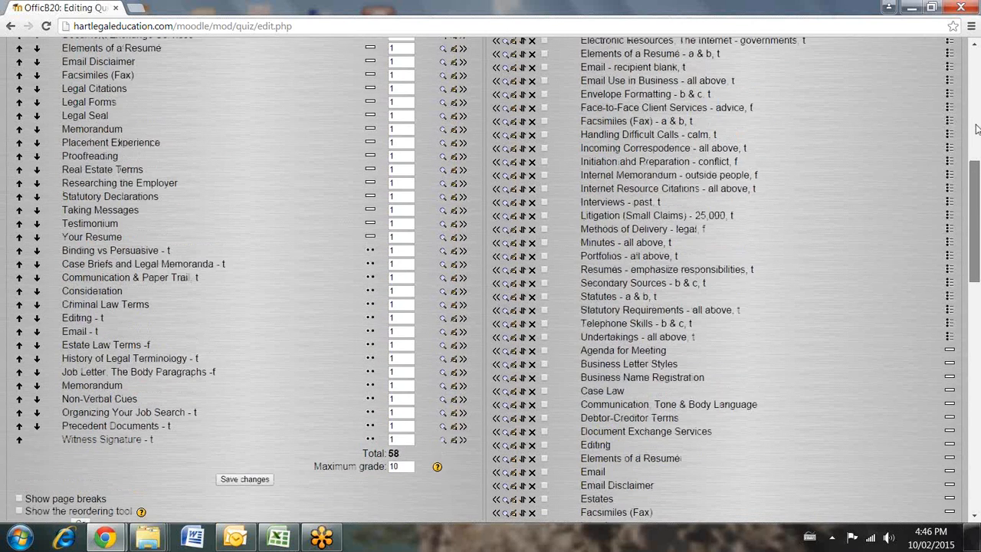
scroll(967, 158, "up", 3)
scroll(958, 186, "down", 5)
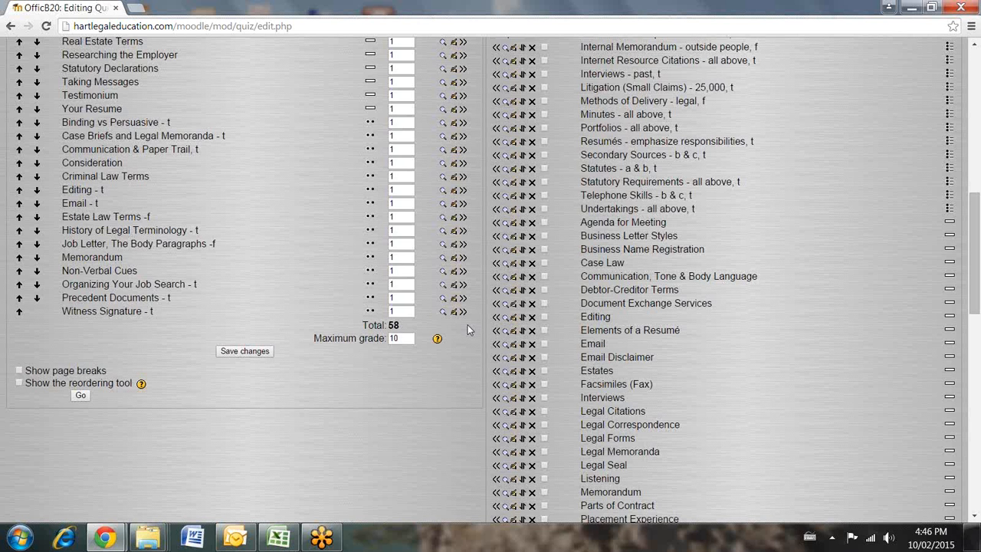
- Enter 45 as the quiz's maximum grade and turn on Show page breaks
left_click(394, 311)
left_click(395, 325)
left_click(405, 342)
key("BackSpace")
key("BackSpace")
type("4")
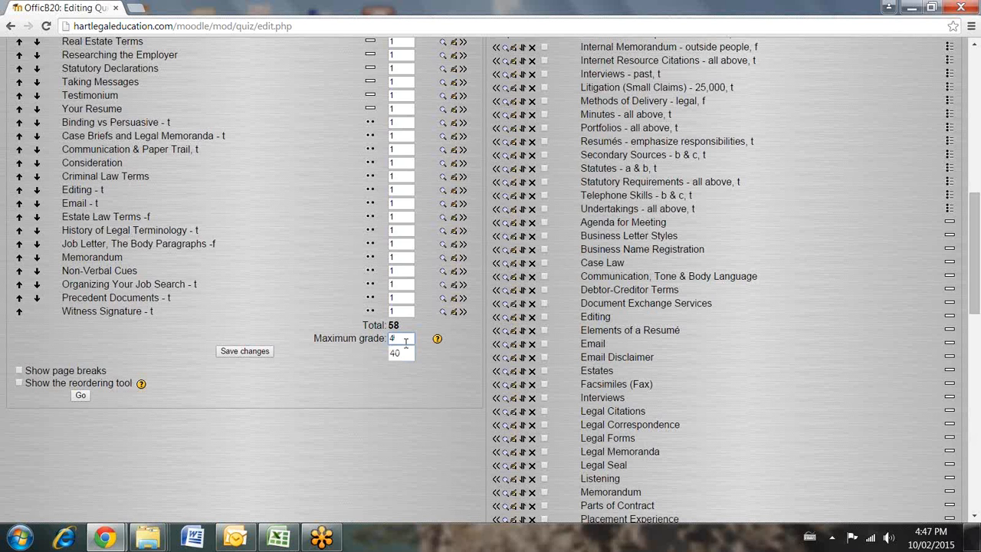
type("5")
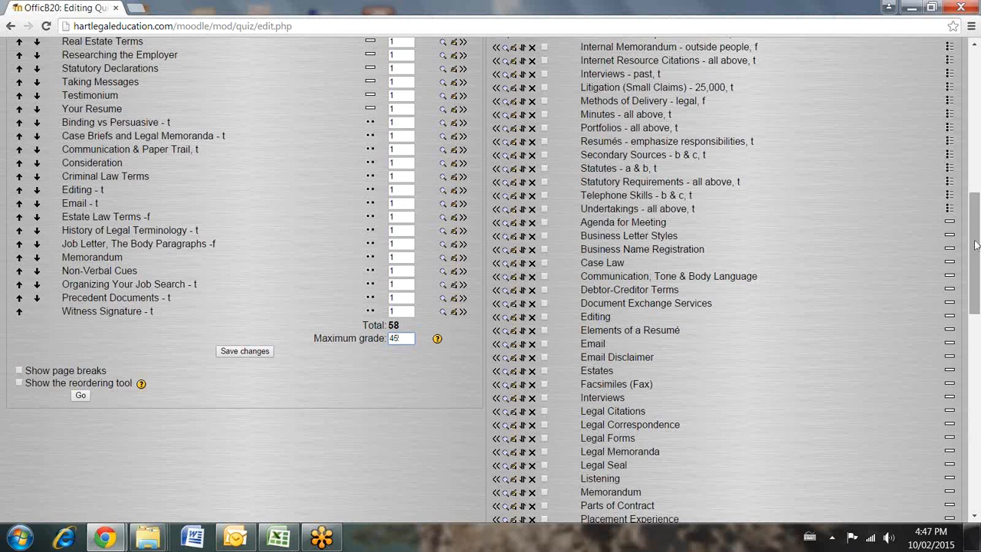
left_click_drag(972, 251, 969, 266)
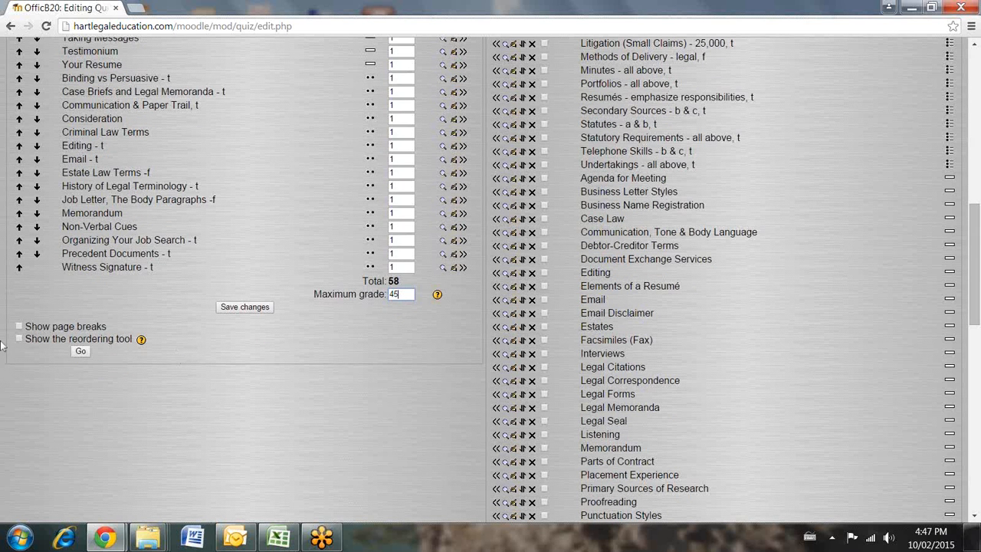
left_click(19, 327)
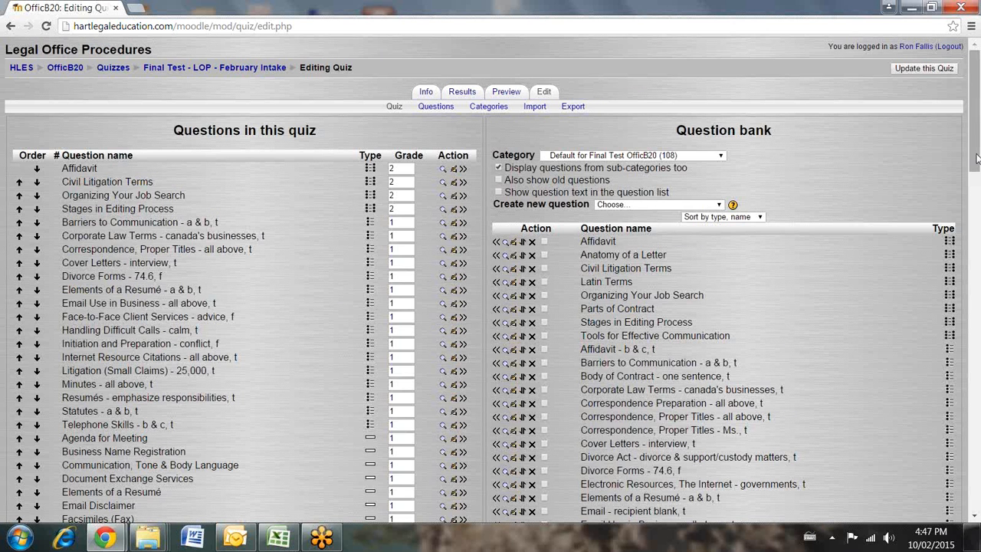
- Set Repaginate with to 3 questions per page and apply it
scroll(972, 175, "down", 1)
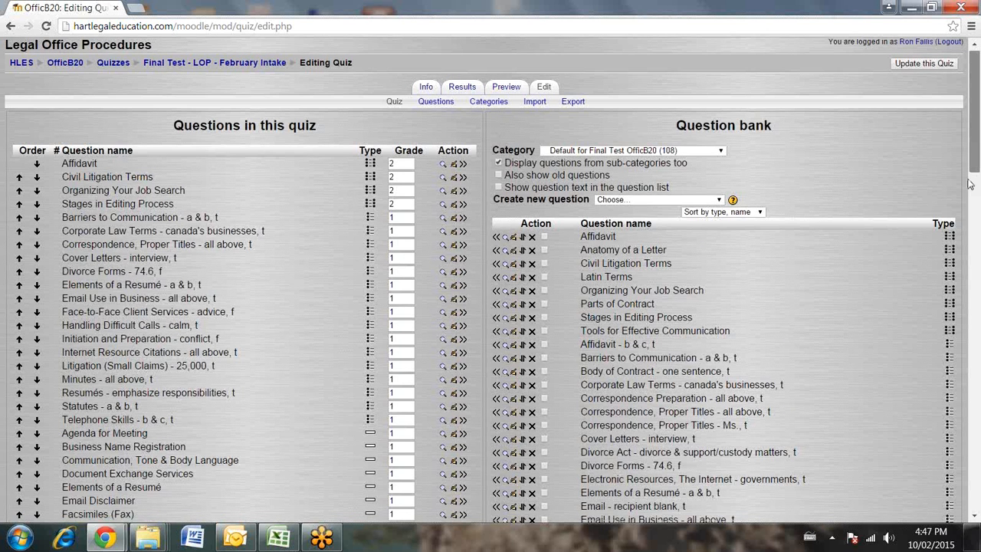
scroll(932, 356, "down", 6)
scroll(930, 351, "down", 5)
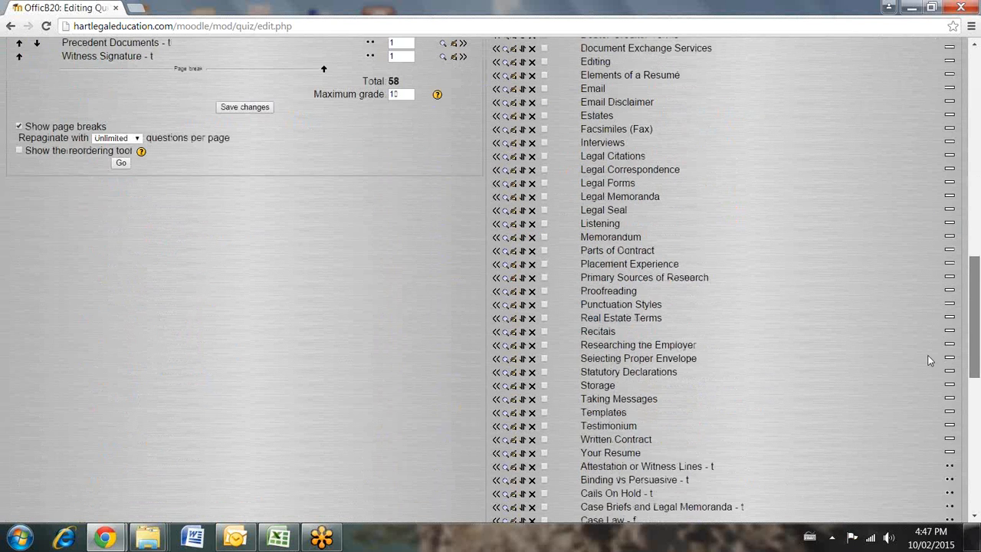
scroll(134, 230, "up", 1)
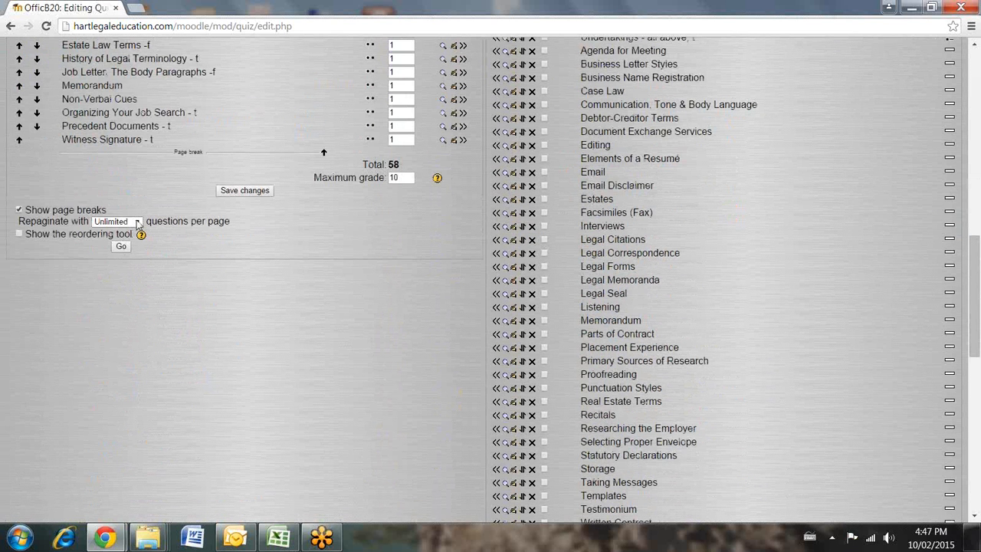
left_click(137, 222)
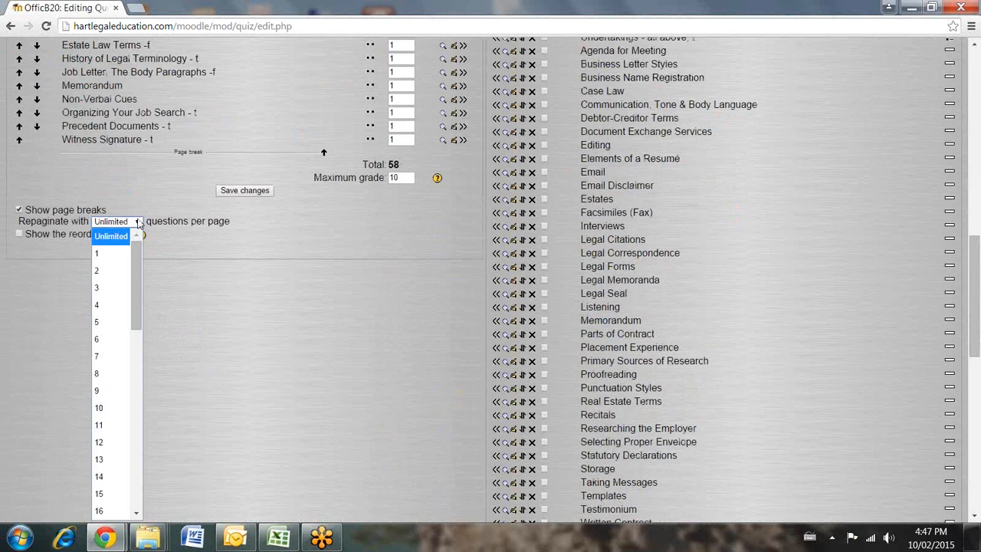
left_click(105, 285)
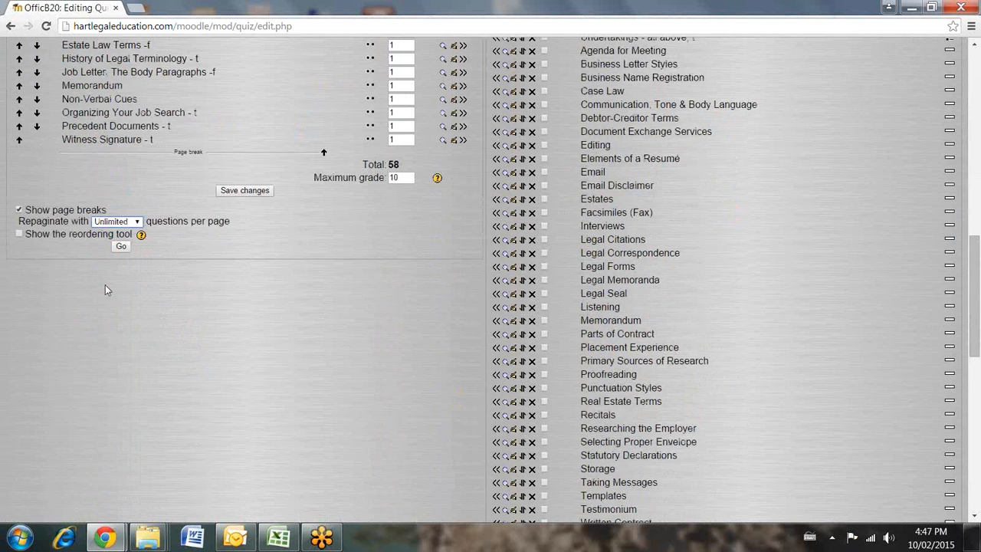
left_click(123, 248)
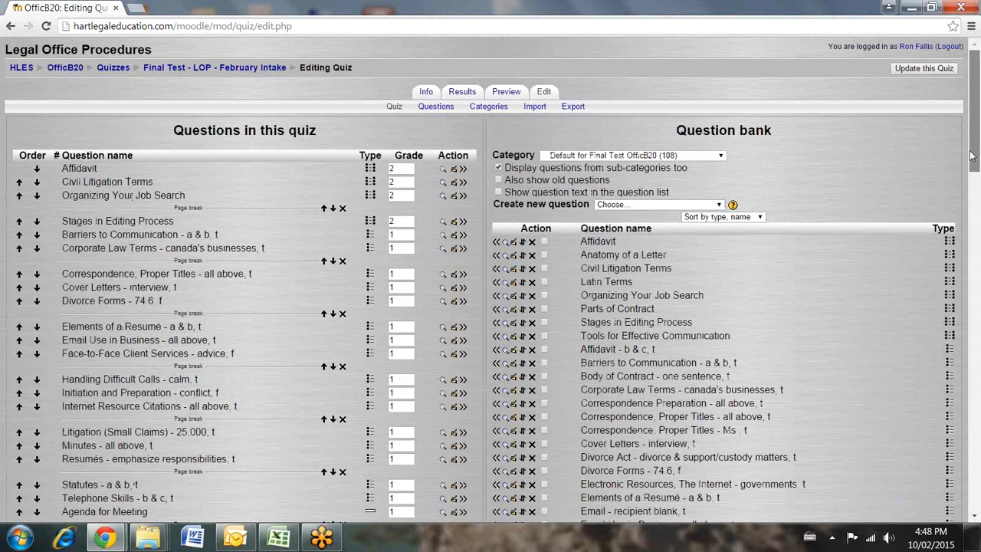
- Replace the maximum grade 10 with 45, save it, and review the paged question list
left_click_drag(971, 159, 908, 381)
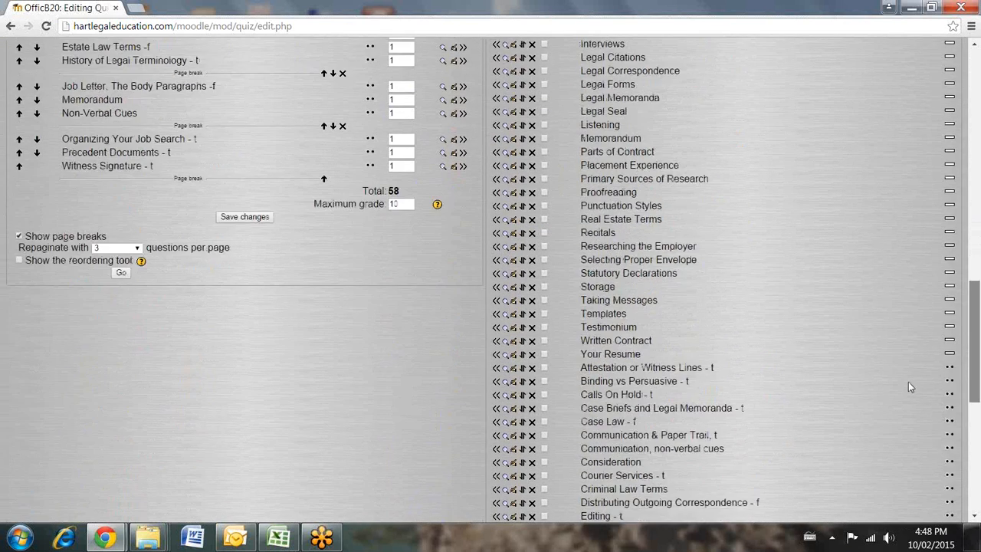
left_click(402, 203)
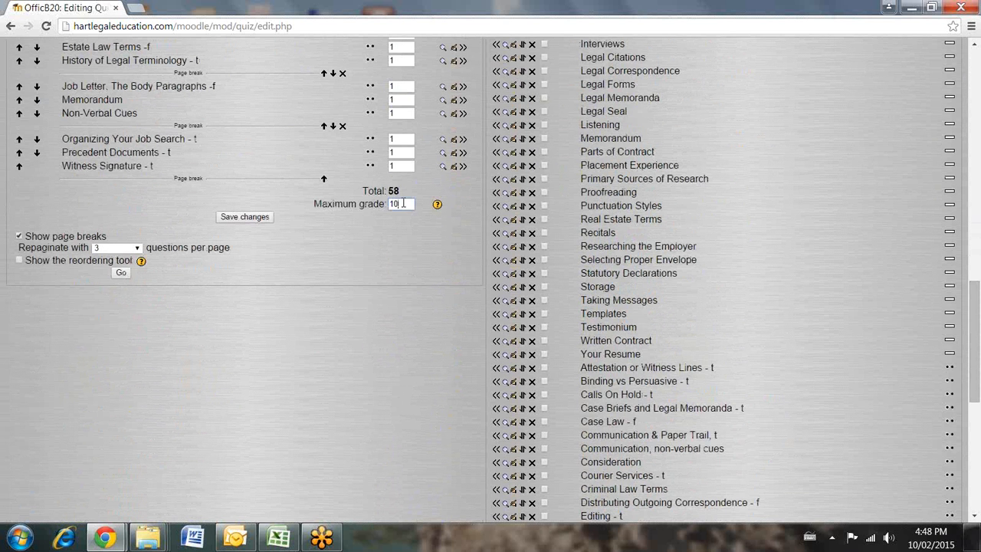
key("BackSpace")
key("BackSpace")
type("45")
left_click(234, 220)
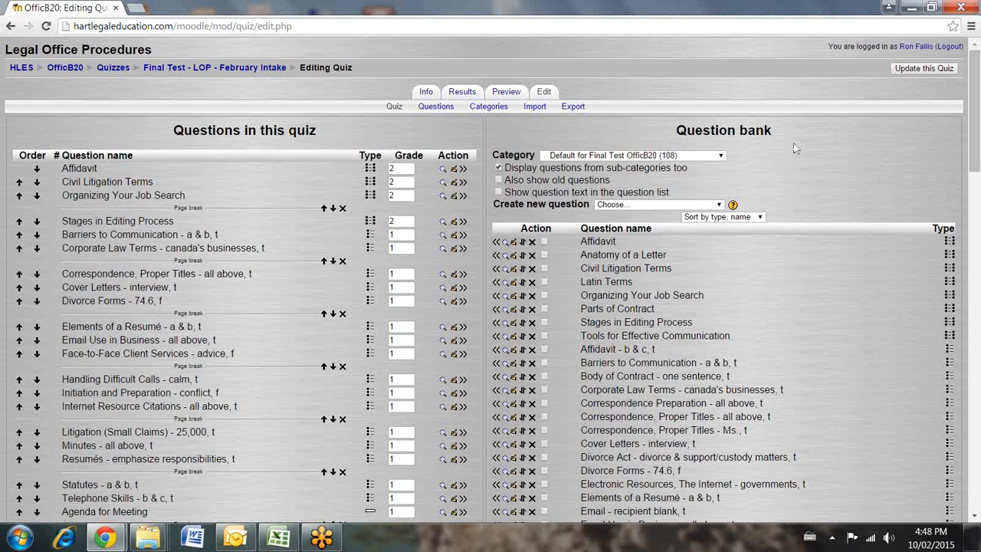
left_click_drag(973, 168, 978, 113)
scroll(936, 444, "down", 3)
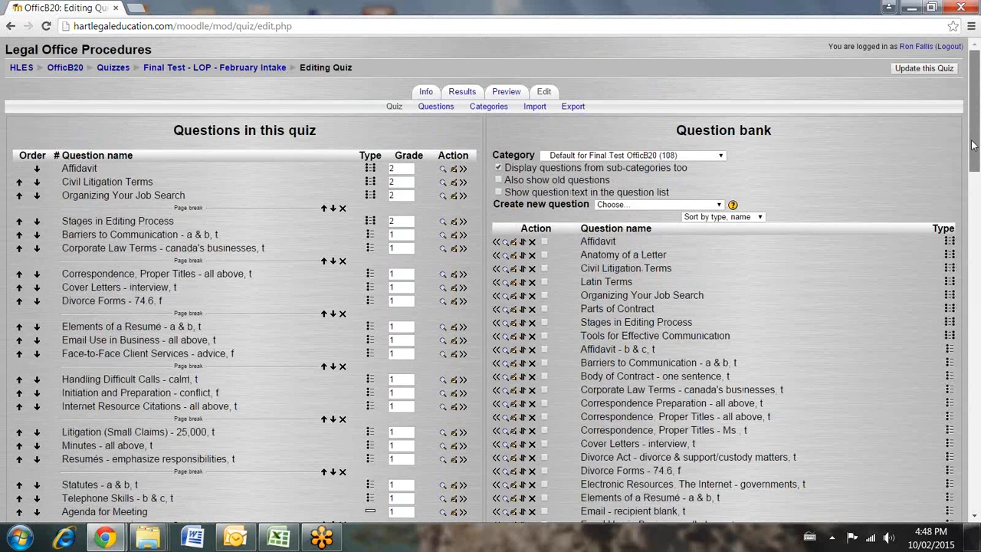
left_click_drag(971, 166, 957, 5)
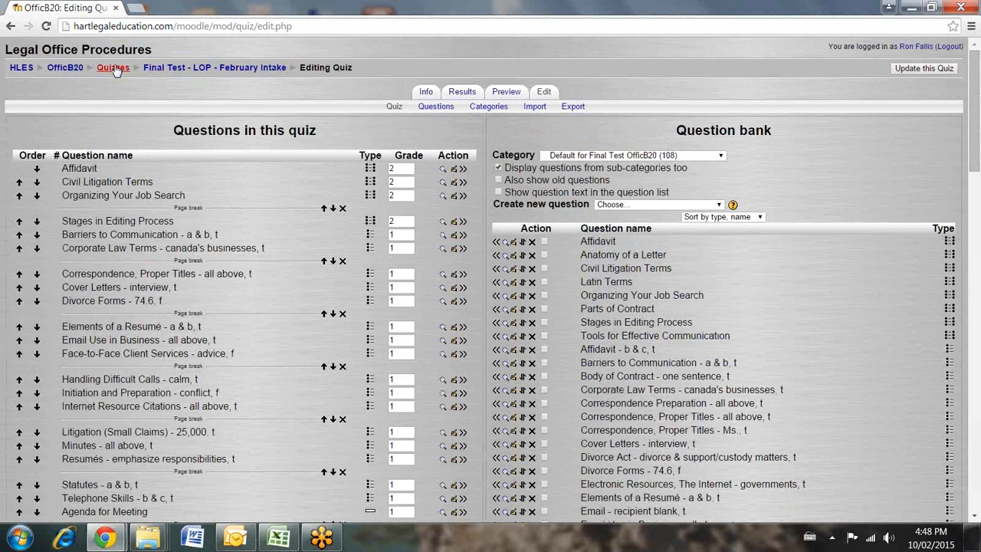
- From the OfficB20 course page, open Final Test - LOP - February Intake under Course Review
left_click(66, 69)
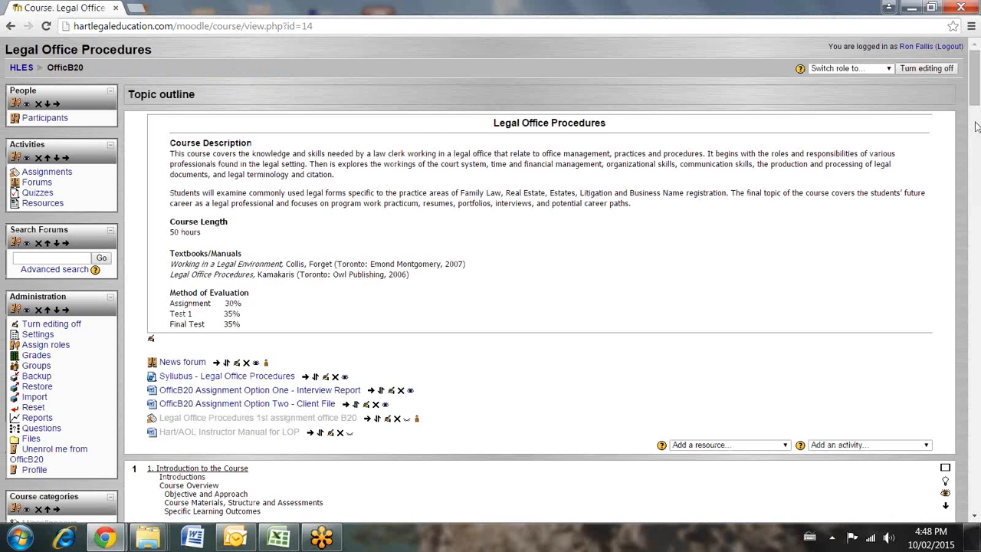
left_click(975, 126)
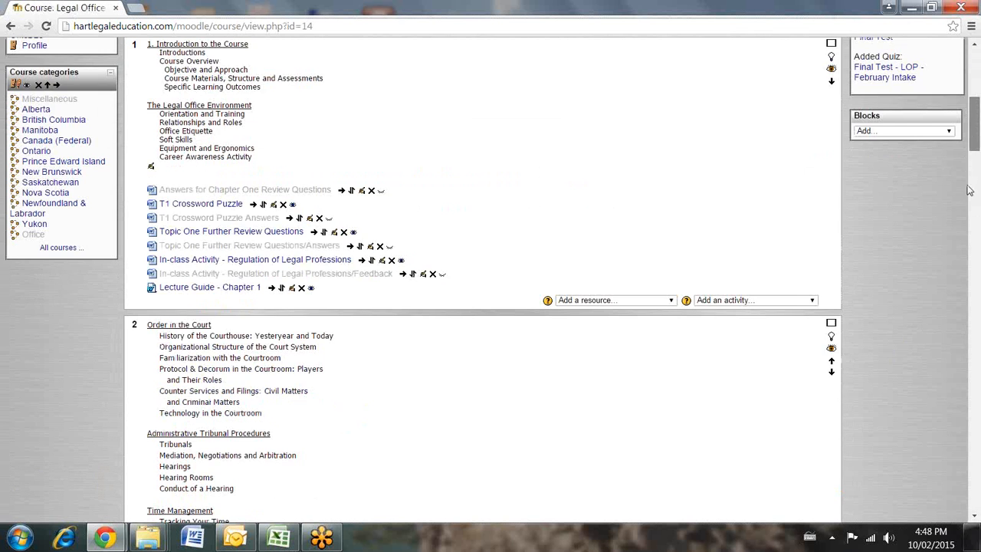
left_click_drag(969, 190, 970, 498)
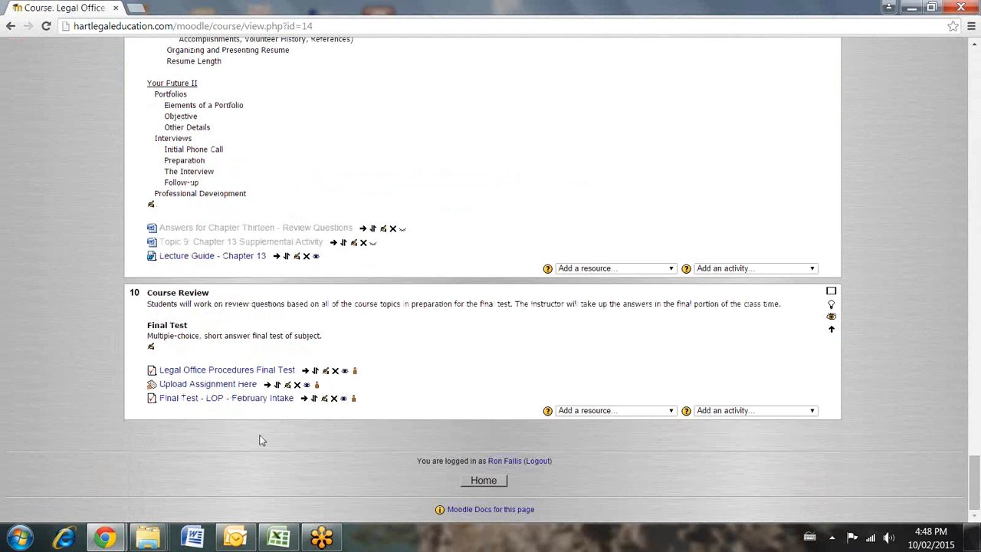
left_click(223, 399)
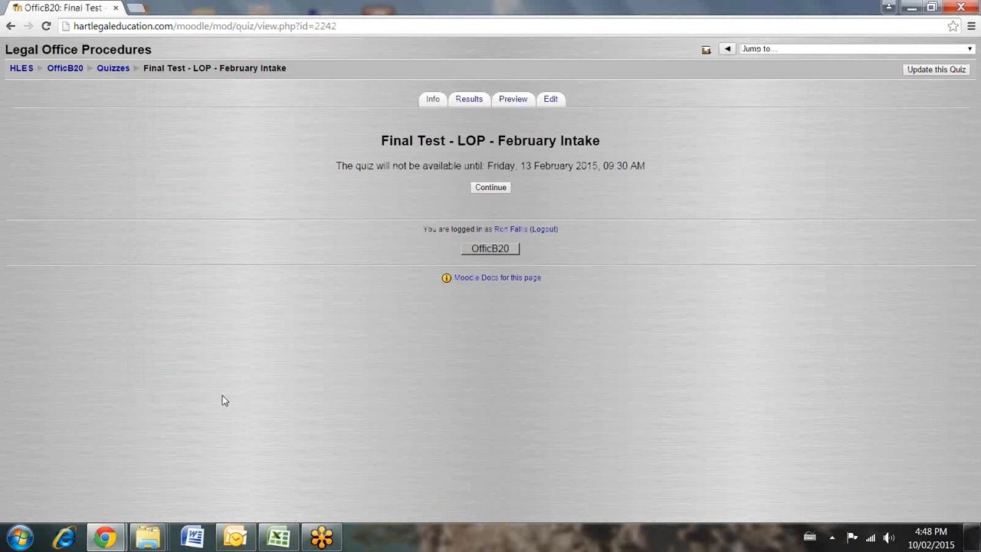
- Preview the Final Test, entering the quiz password to begin the attempt
left_click(512, 101)
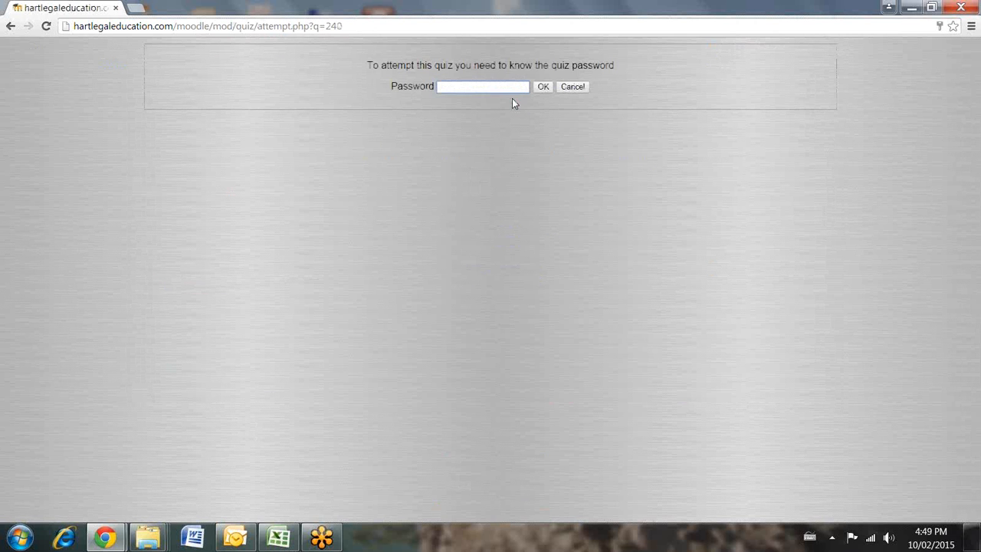
left_click(513, 84)
type("****")
left_click(542, 87)
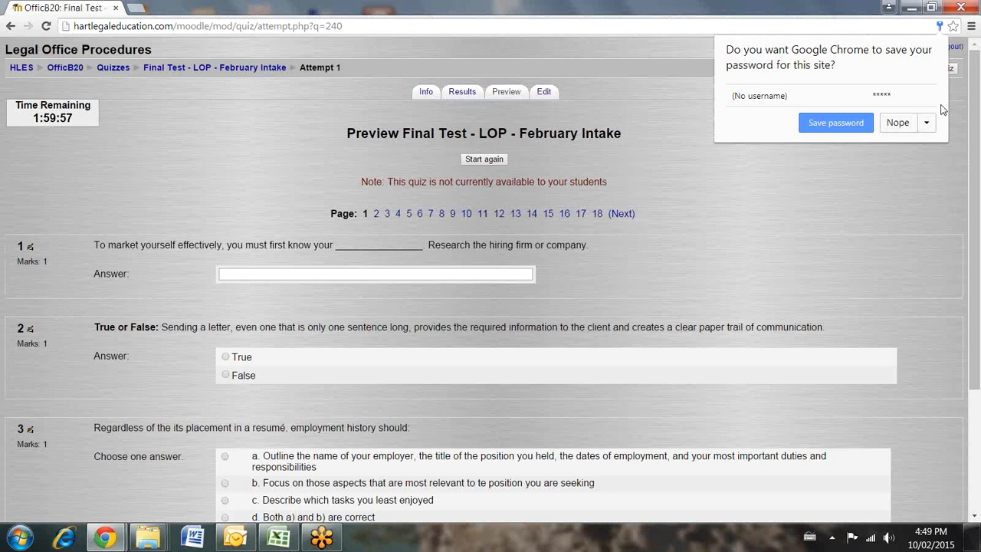
- Decline Chrome's password saving, move to the next preview page, then select page link 14
left_click(900, 122)
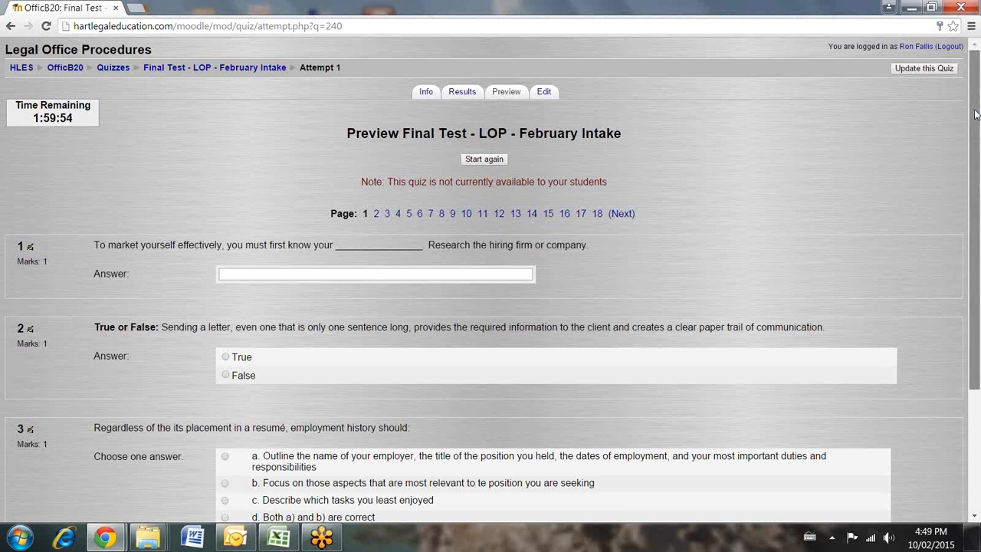
left_click_drag(973, 112, 974, 236)
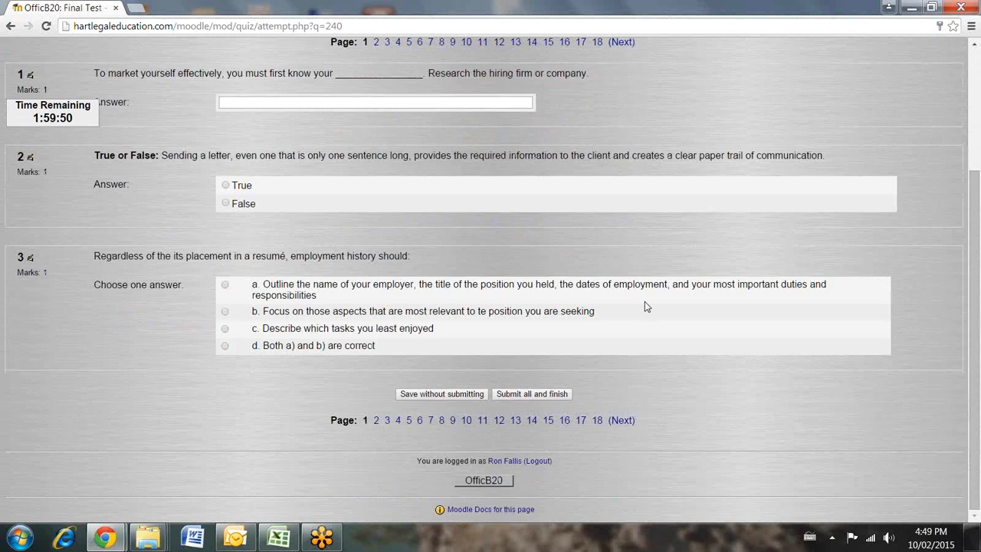
left_click(623, 421)
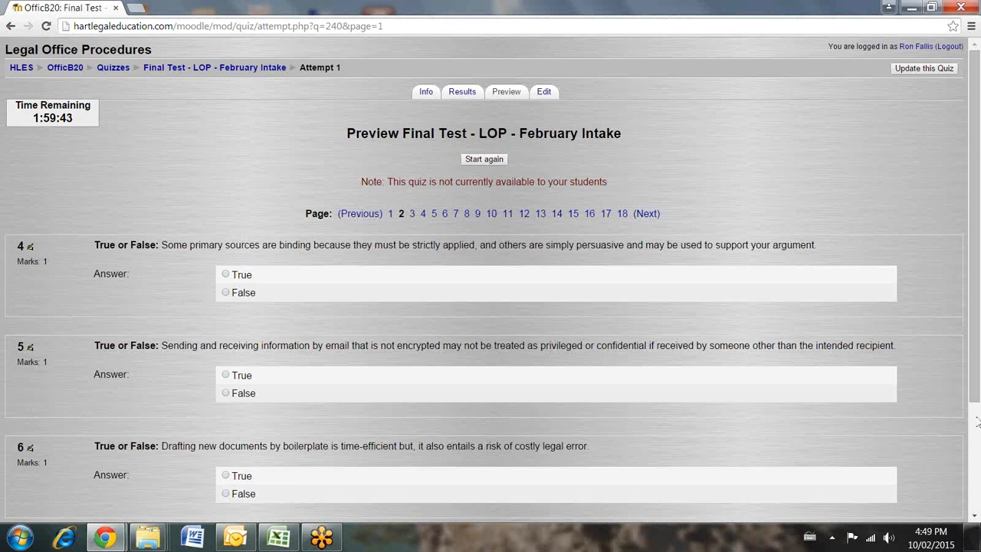
scroll(977, 421, "down", 2)
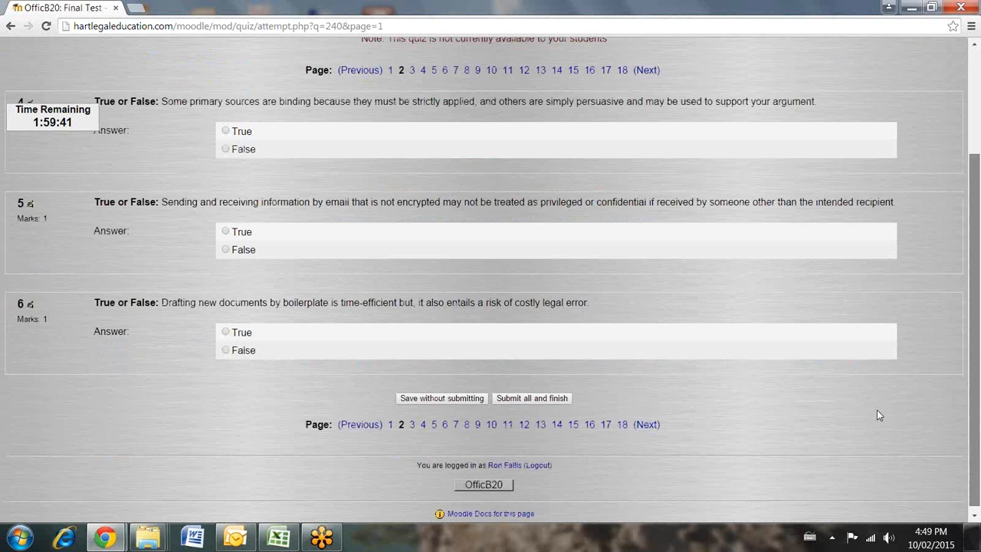
left_click(558, 425)
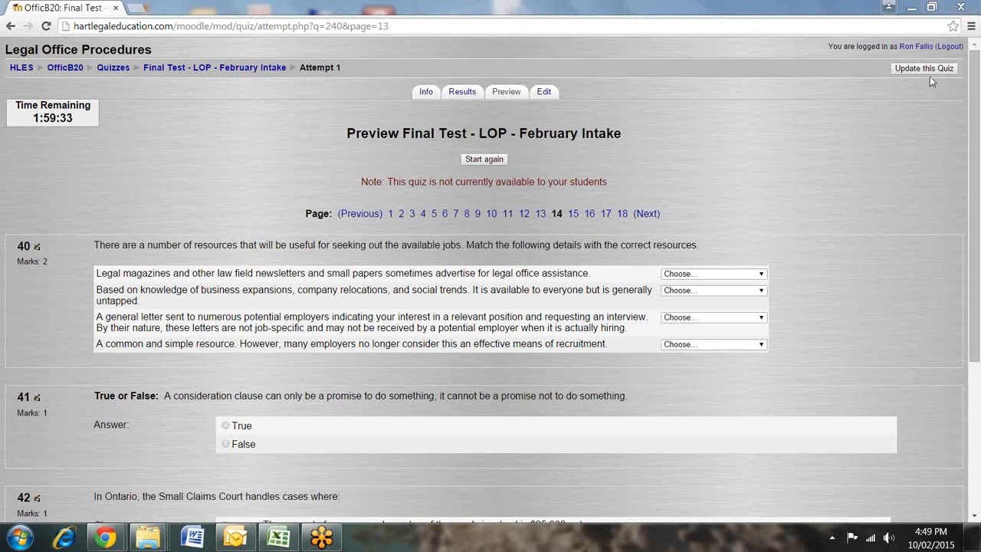
left_click(760, 274)
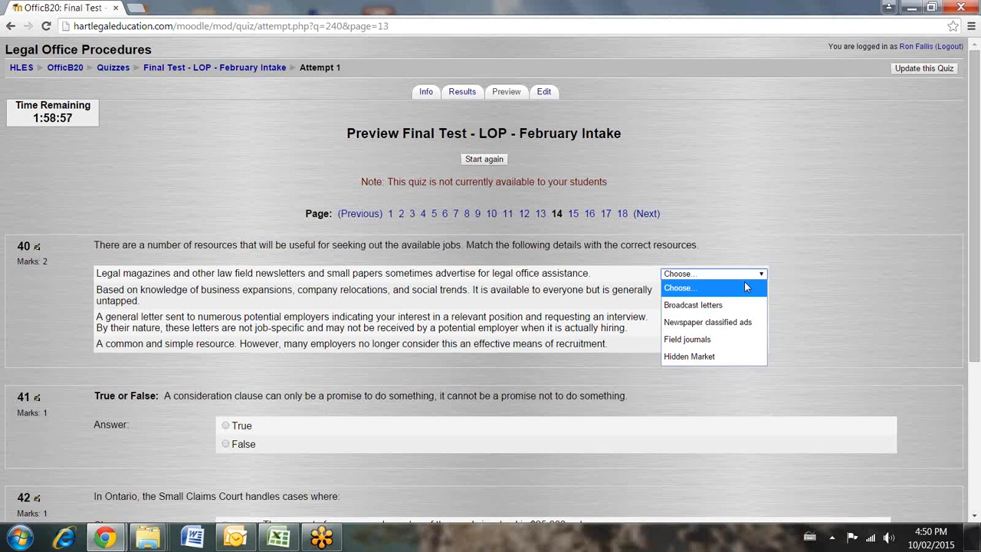
left_click(741, 251)
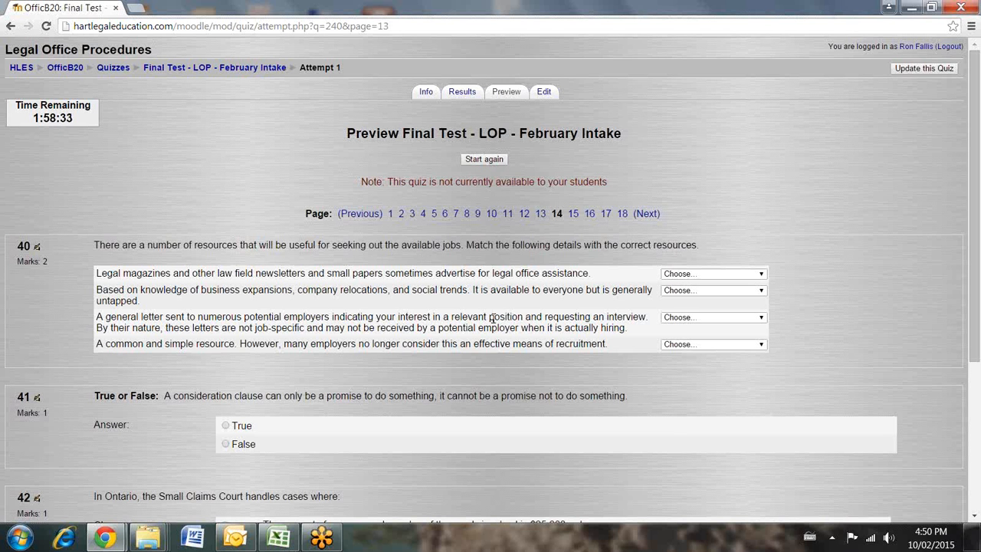
- Match question 40's items: Field journals, Field journals, Broadcast letters, Newspaper classified ads
left_click(762, 318)
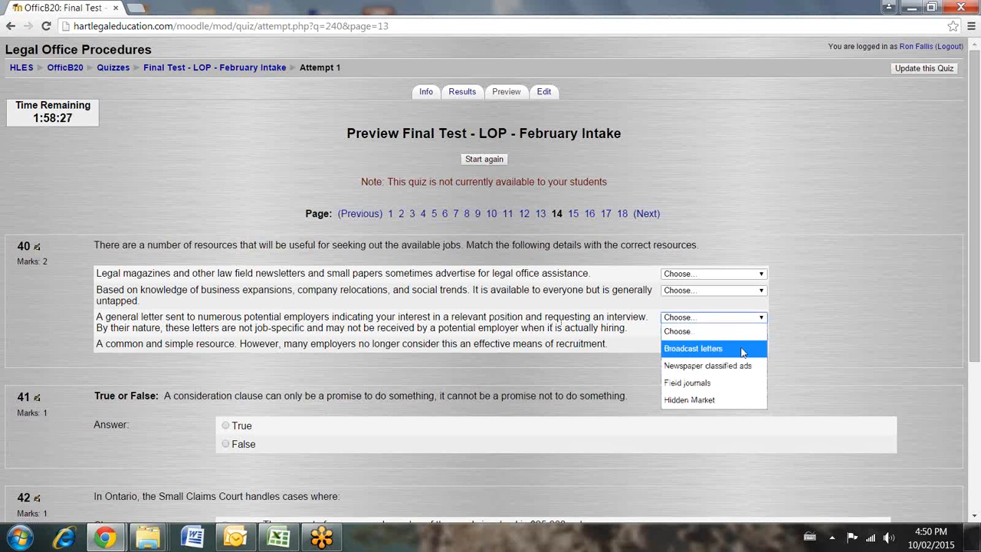
left_click(741, 352)
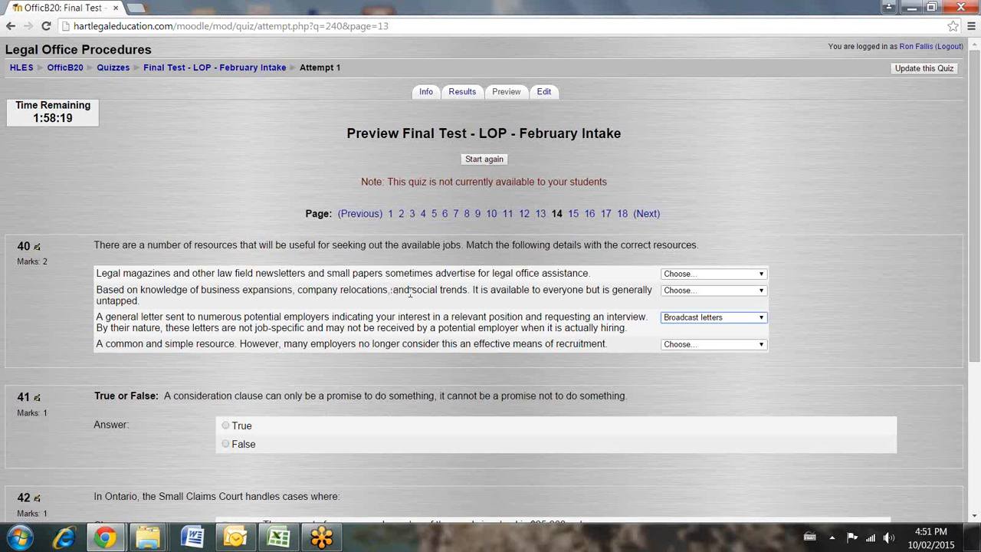
left_click(760, 291)
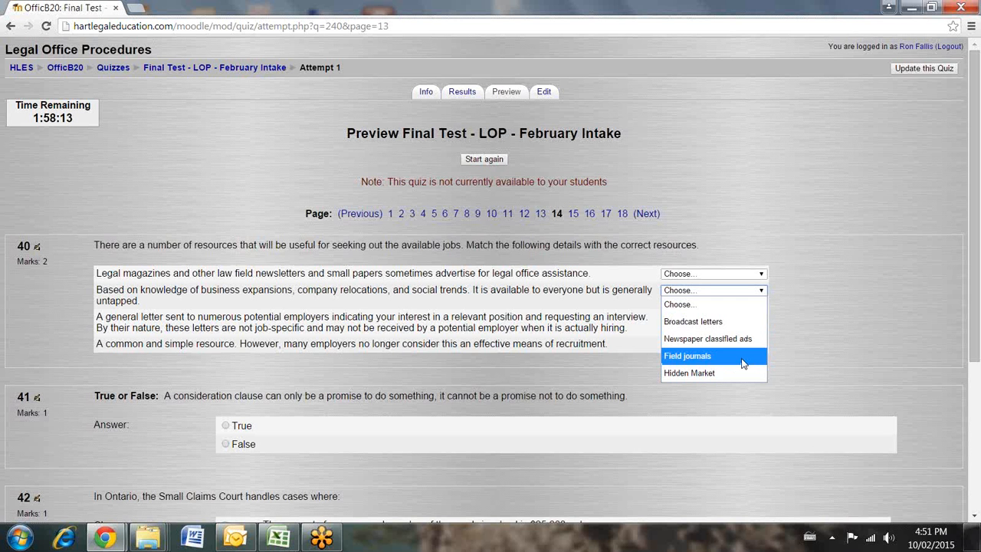
left_click(741, 358)
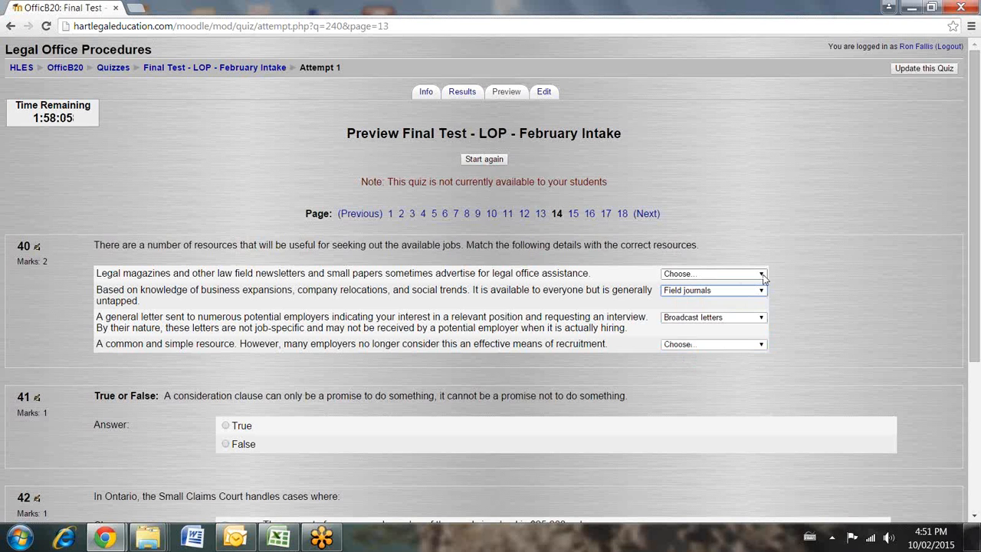
left_click(761, 276)
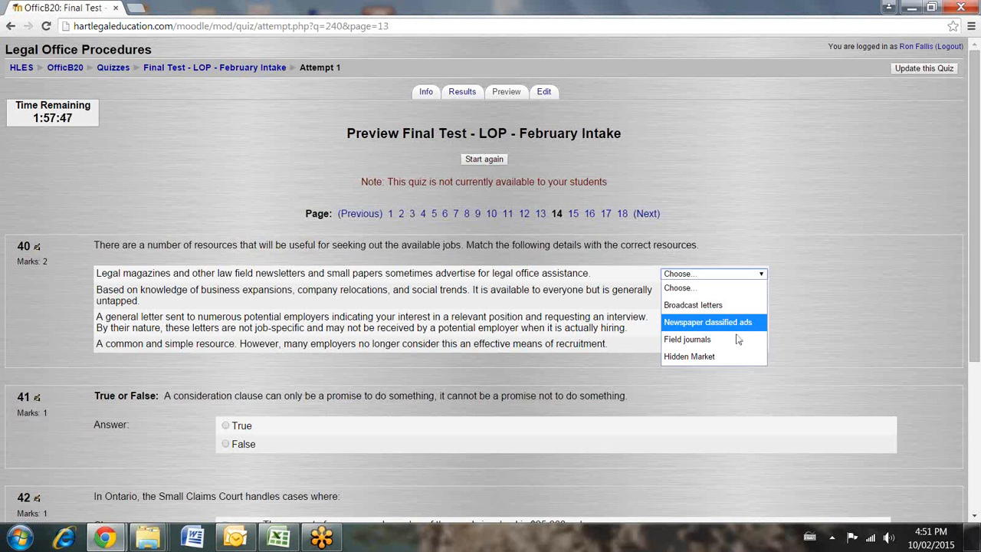
left_click(740, 339)
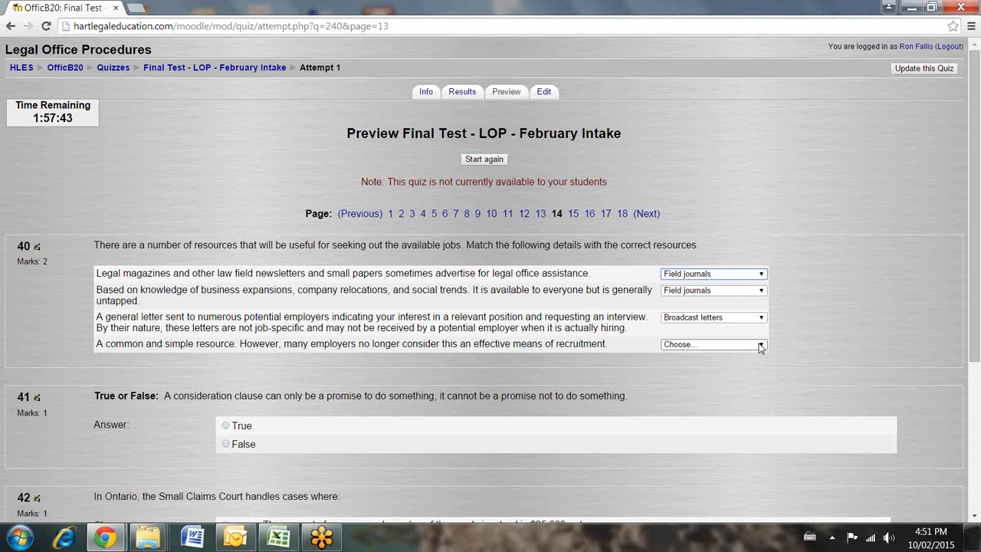
left_click(761, 346)
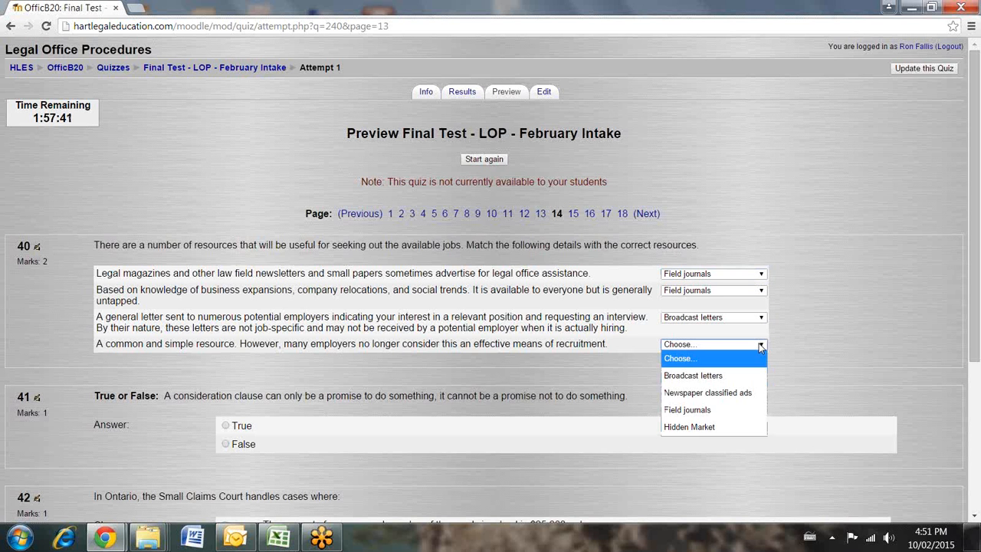
left_click(740, 393)
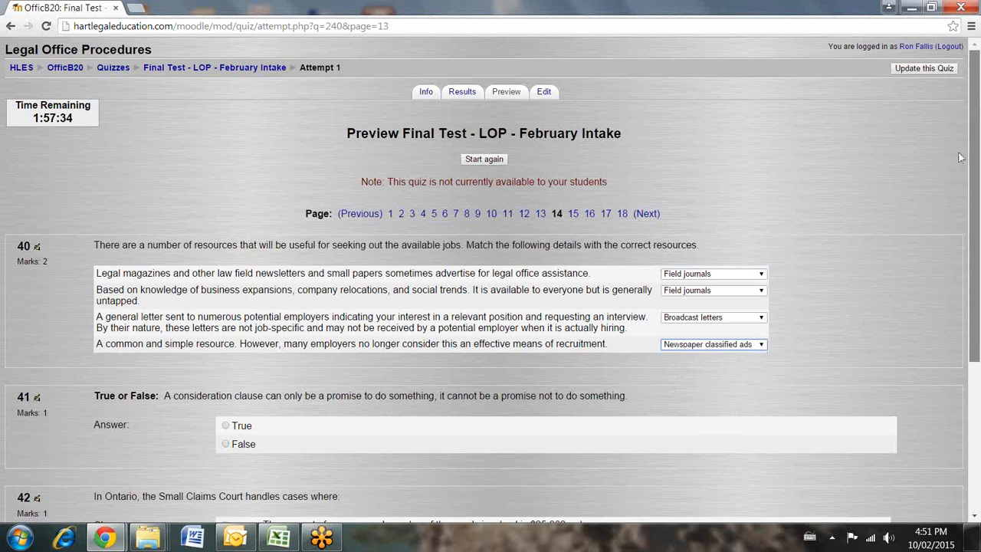
scroll(936, 227, "down", 1)
scroll(935, 227, "down", 3)
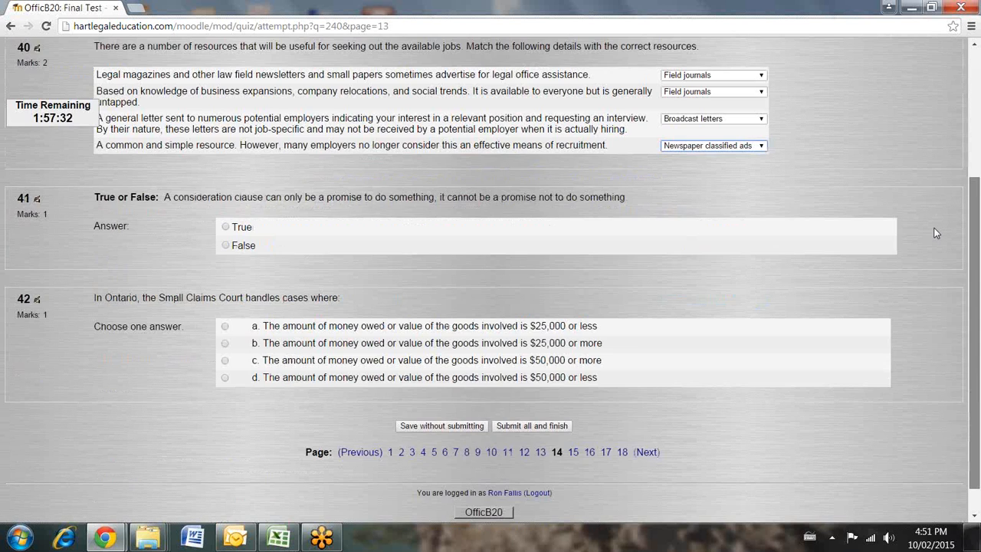
scroll(935, 233, "up", 3)
scroll(950, 130, "down", 3)
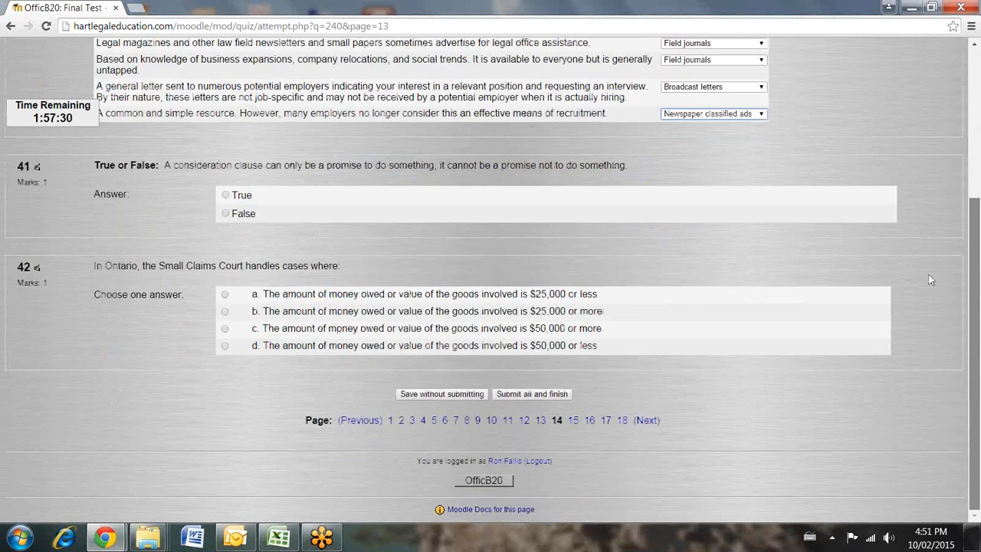
- Submit and confirm the Final Test preview attempt, then return to the Quizzes list
left_click(513, 395)
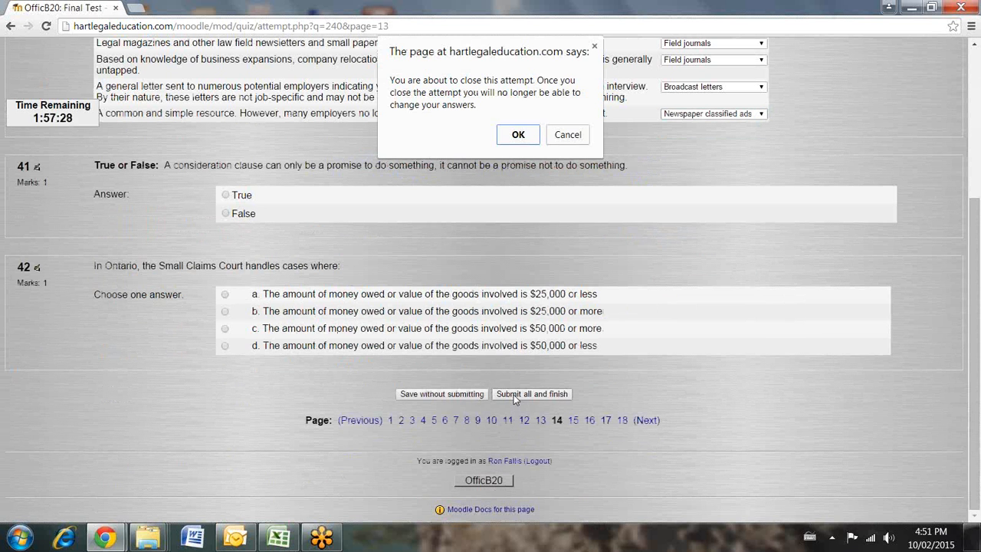
left_click(519, 134)
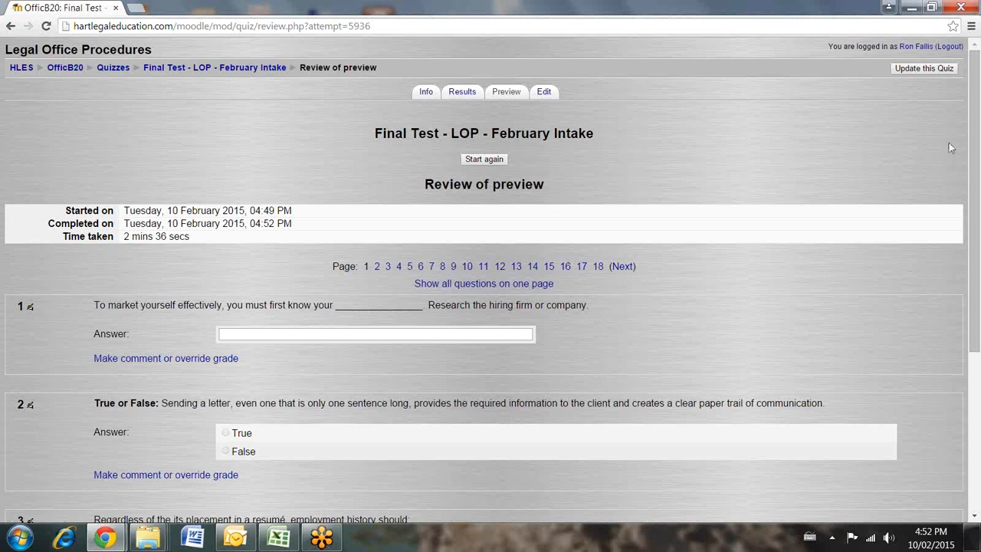
left_click_drag(970, 213, 973, 372)
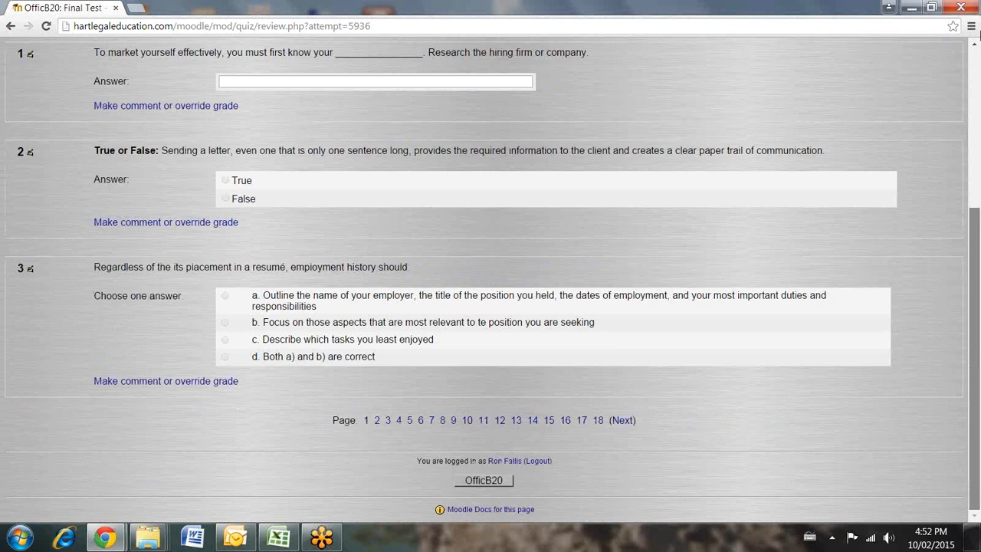
left_click_drag(977, 31, 974, 46)
left_click(111, 68)
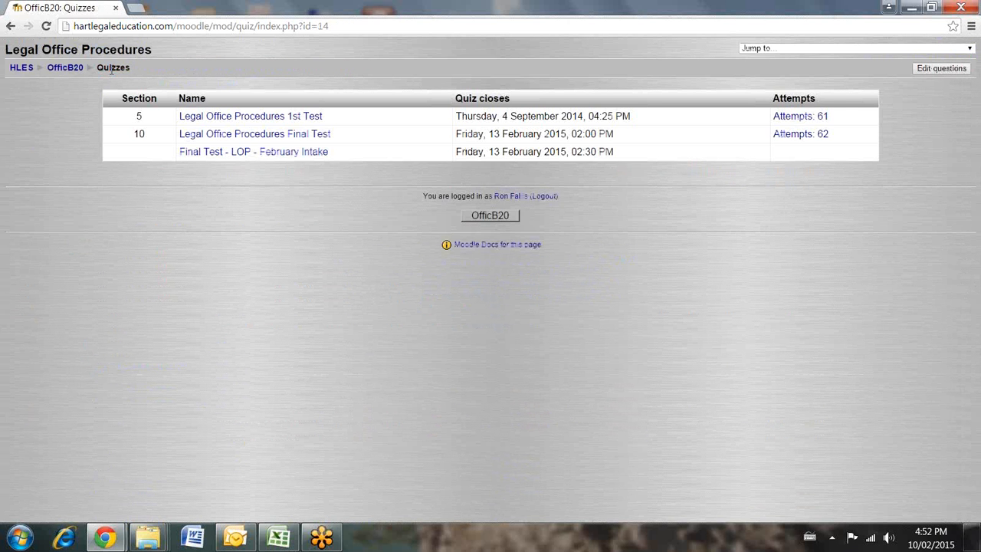
- Go through OfficB20's Quizzes list to the Final Test - LOP - February Intake editing page
left_click(64, 68)
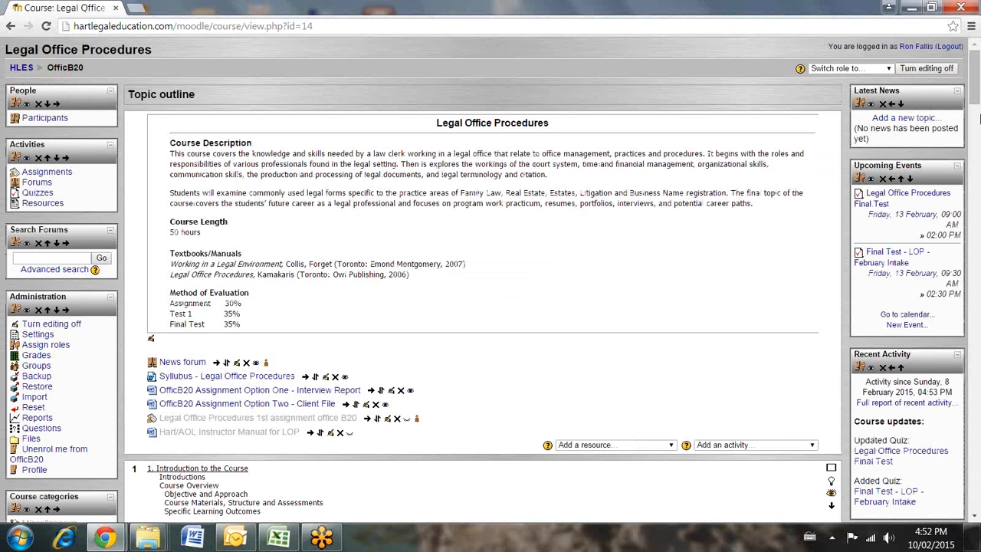
mouse_move(976, 84)
left_mouse_down()
mouse_move(959, 156)
mouse_move(950, 344)
mouse_move(973, 85)
left_mouse_up()
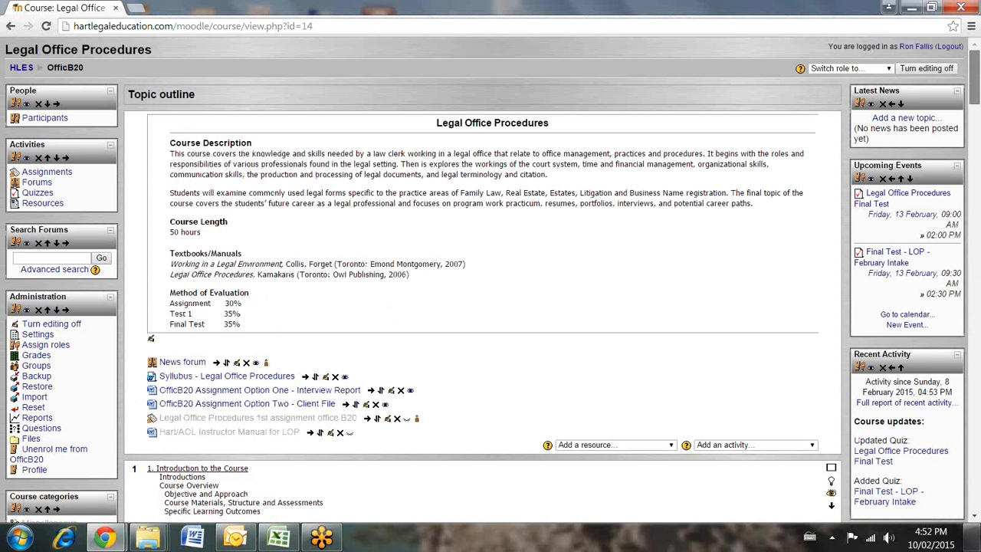
left_click(975, 500)
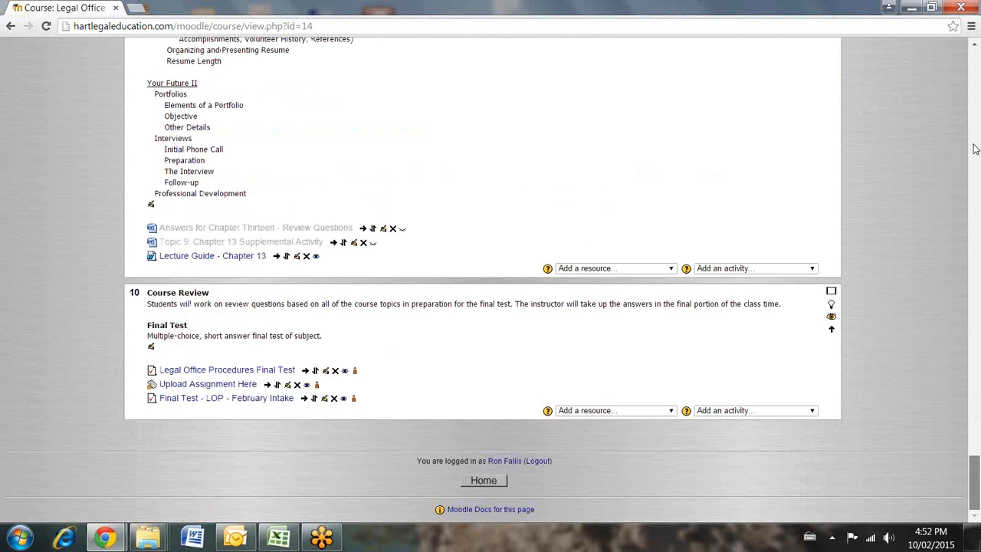
left_click(976, 64)
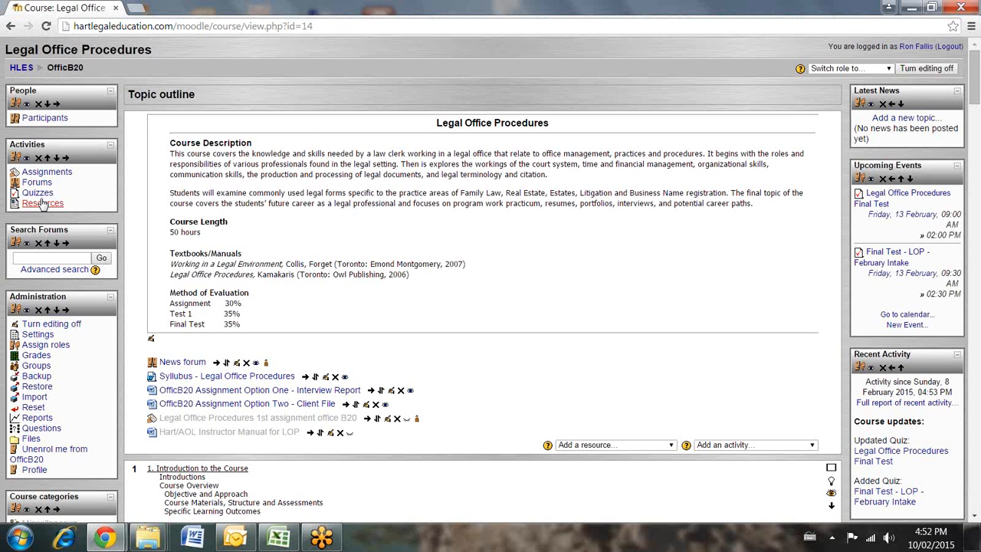
left_click(43, 194)
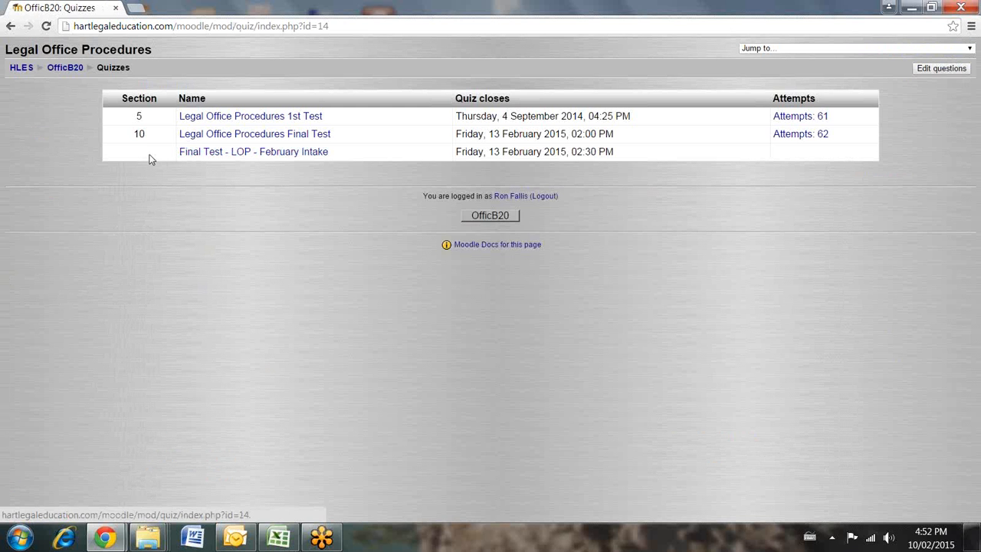
left_click(241, 153)
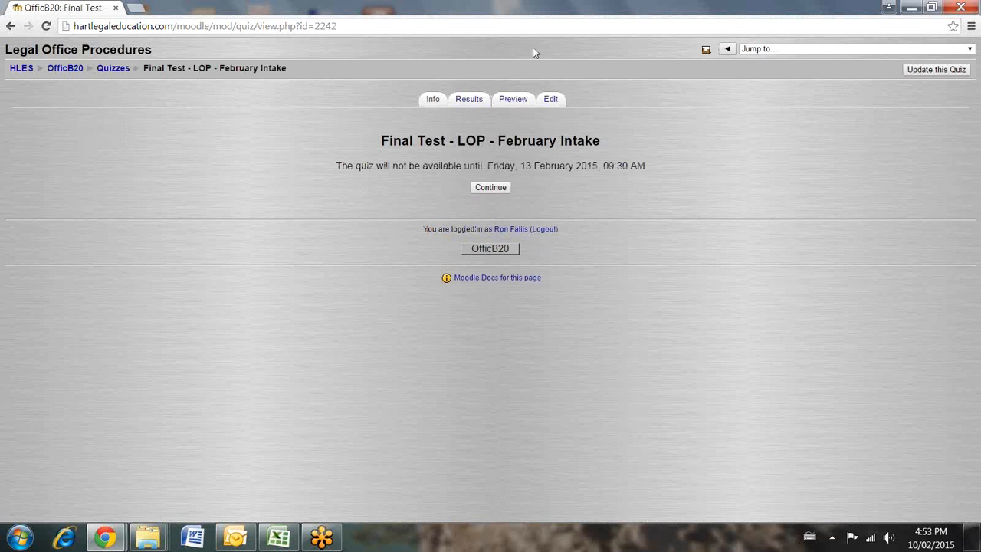
left_click_drag(533, 47, 682, 69)
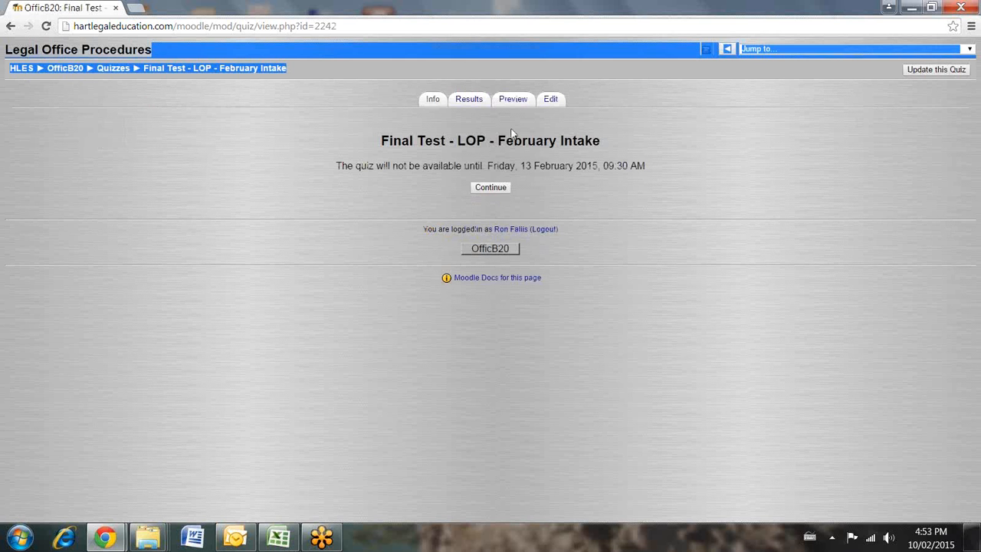
left_click(551, 101)
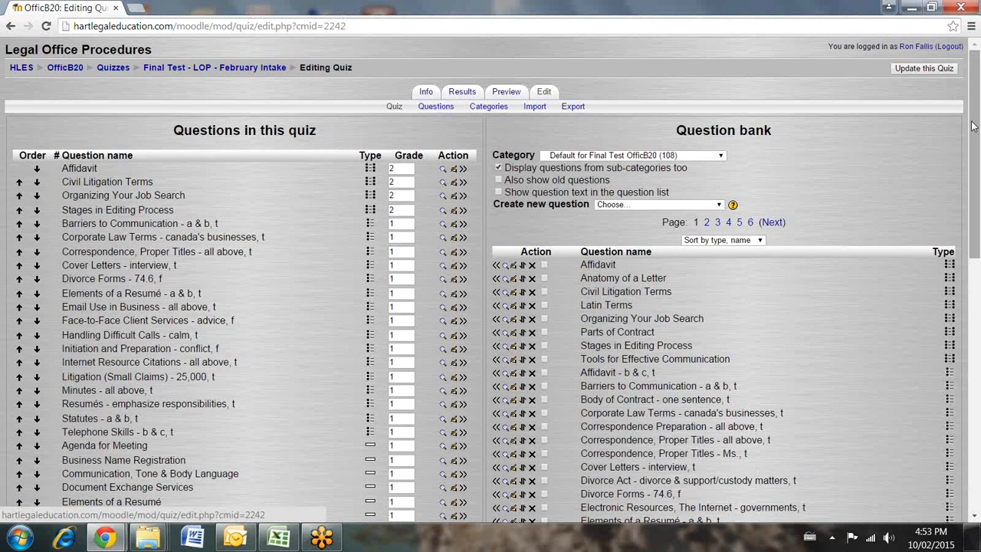
- Show all 108 bank questions, then change the category to Default for First Test OfficB20 (114)
left_click_drag(973, 126, 970, 196)
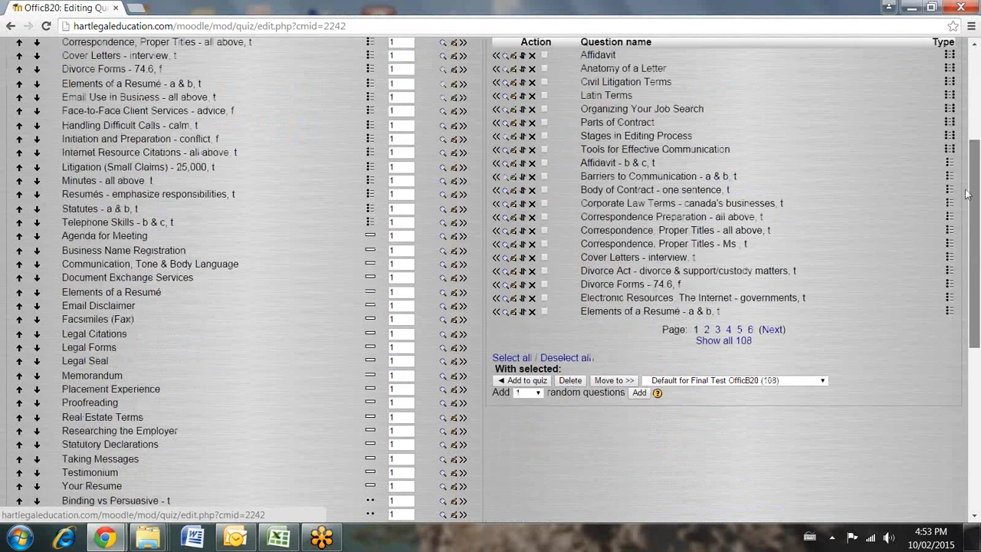
left_click(734, 341)
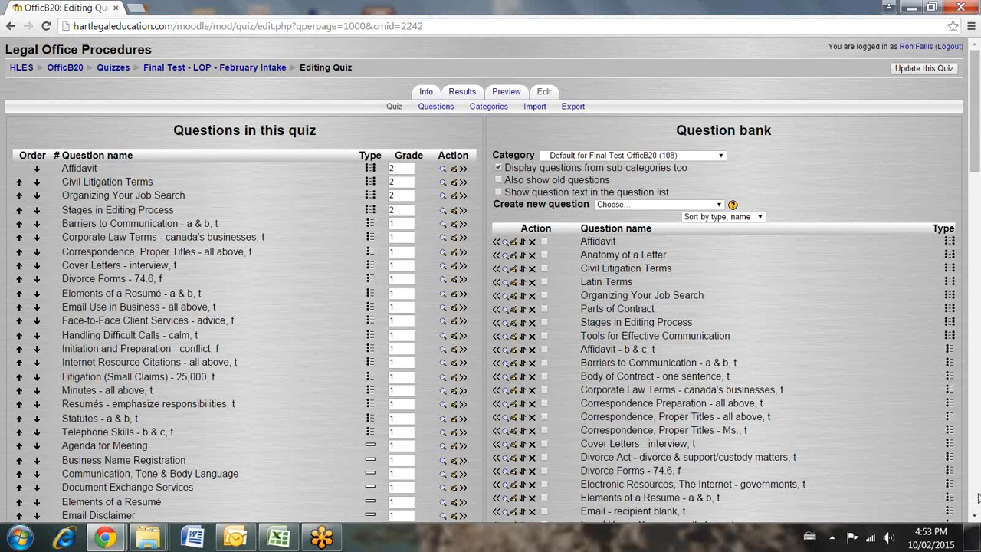
left_click(976, 495)
left_click_drag(976, 495, 973, 85)
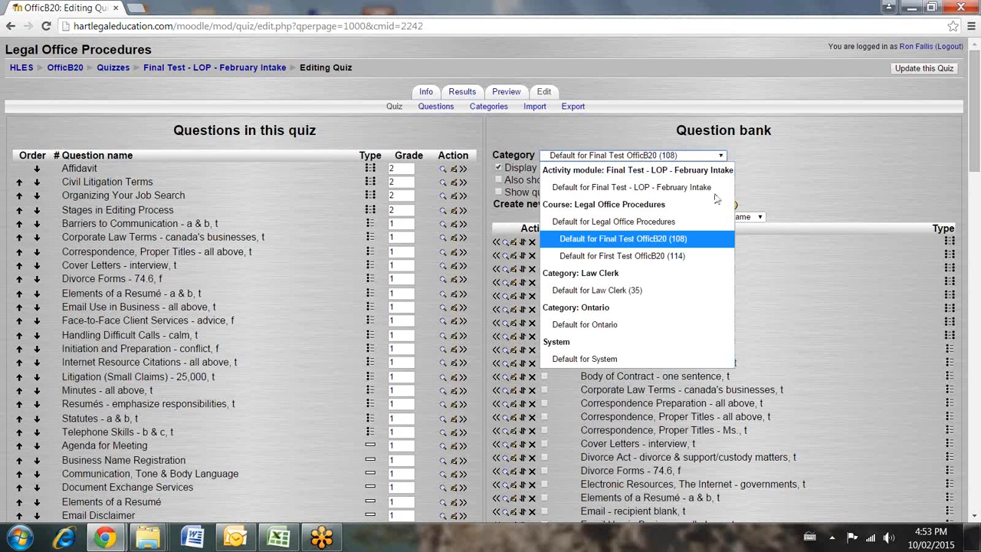
left_click(691, 255)
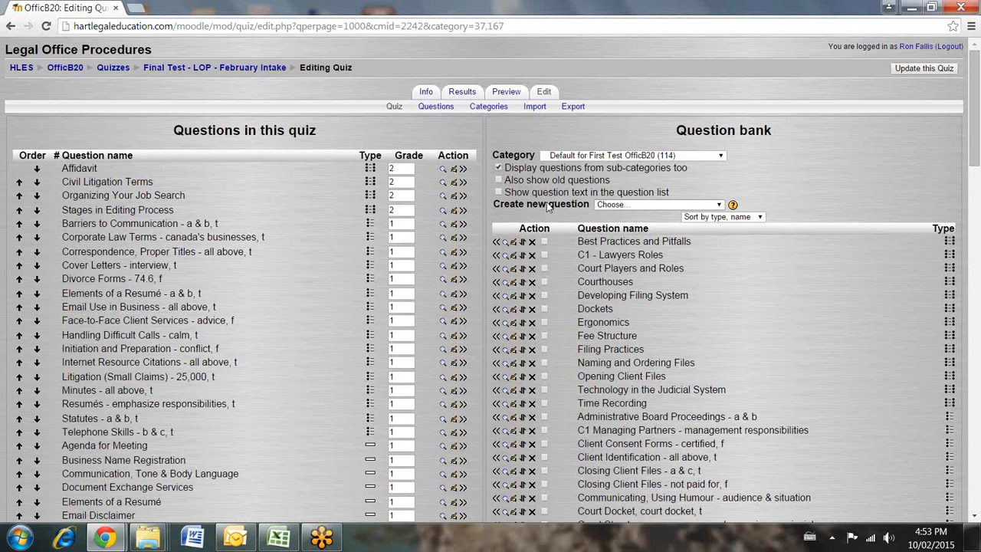
left_click(720, 204)
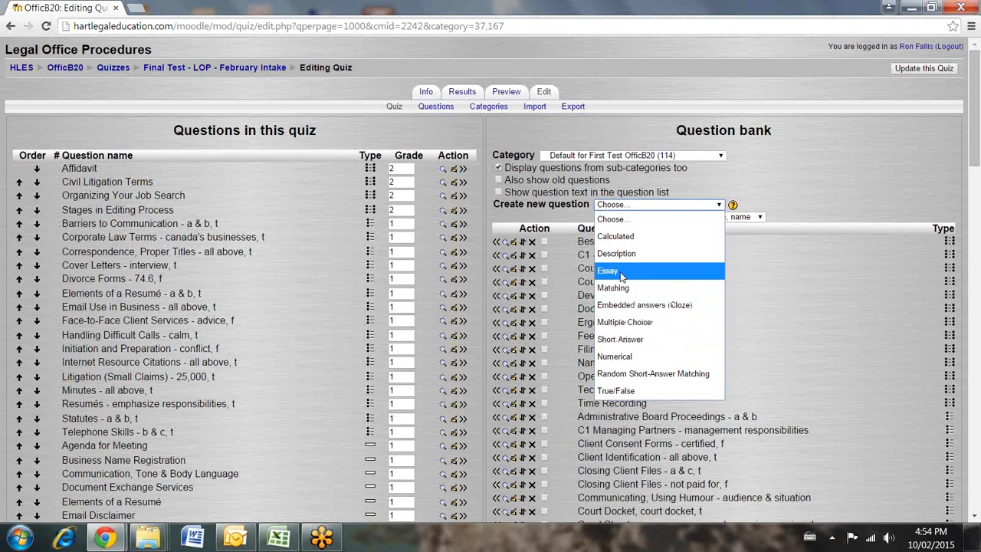
- Choose Essay as the new question type in the First Test category
left_click(621, 271)
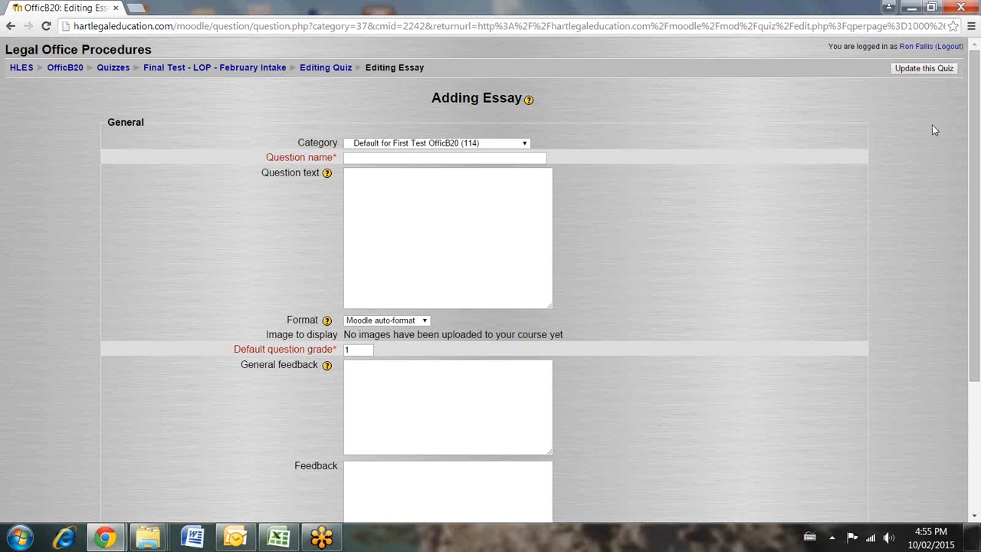
- Enter 'File Management' as the essay question's name
left_click(509, 156)
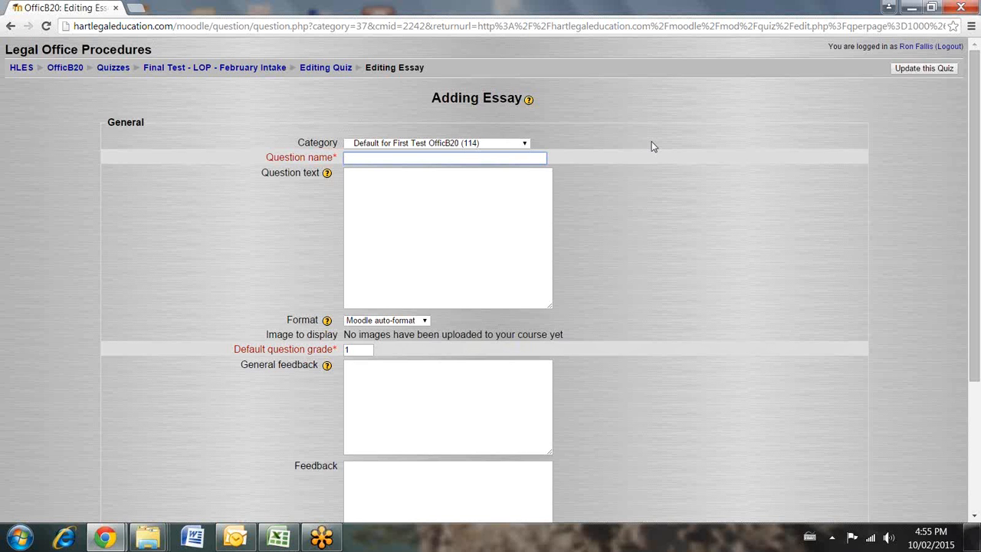
left_click(448, 199)
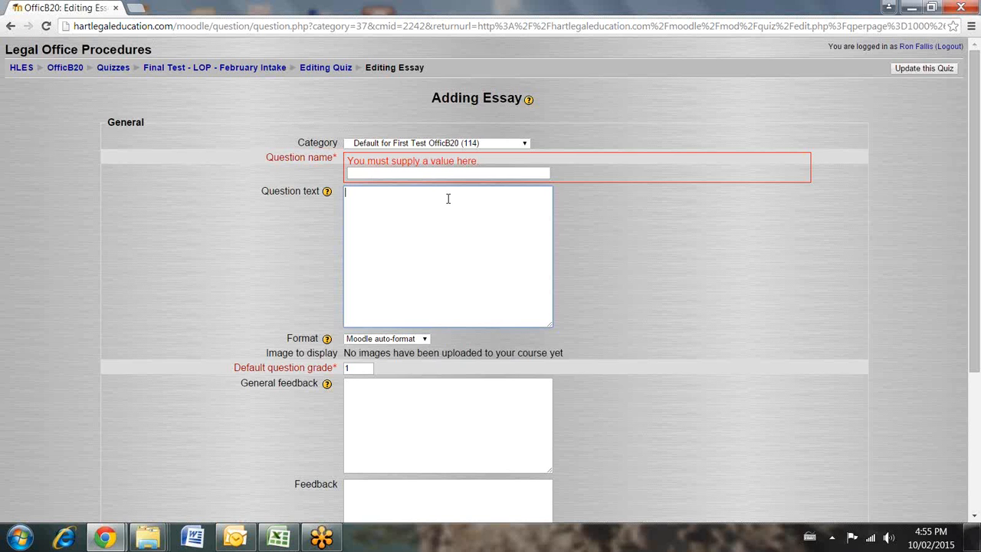
left_click(447, 174)
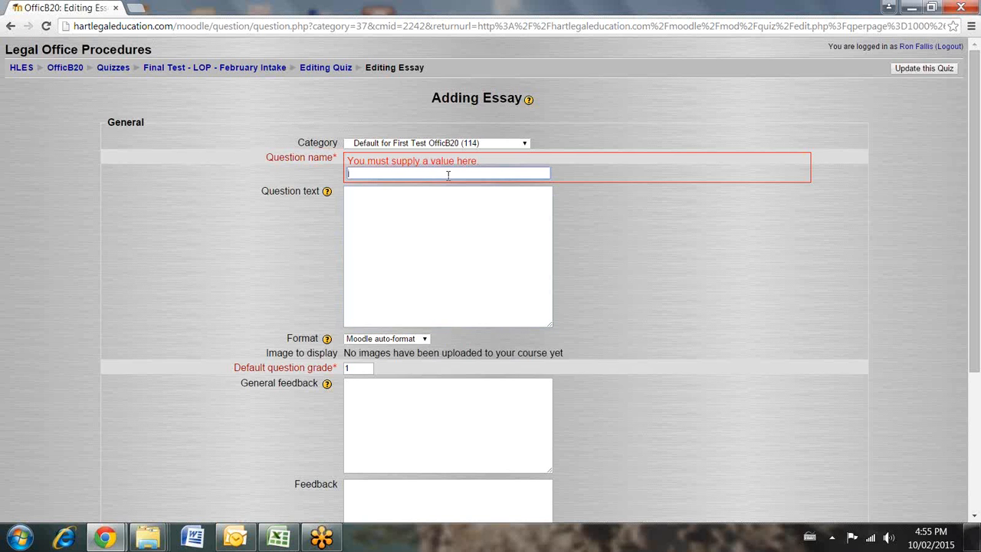
type("File Management")
key("Tab")
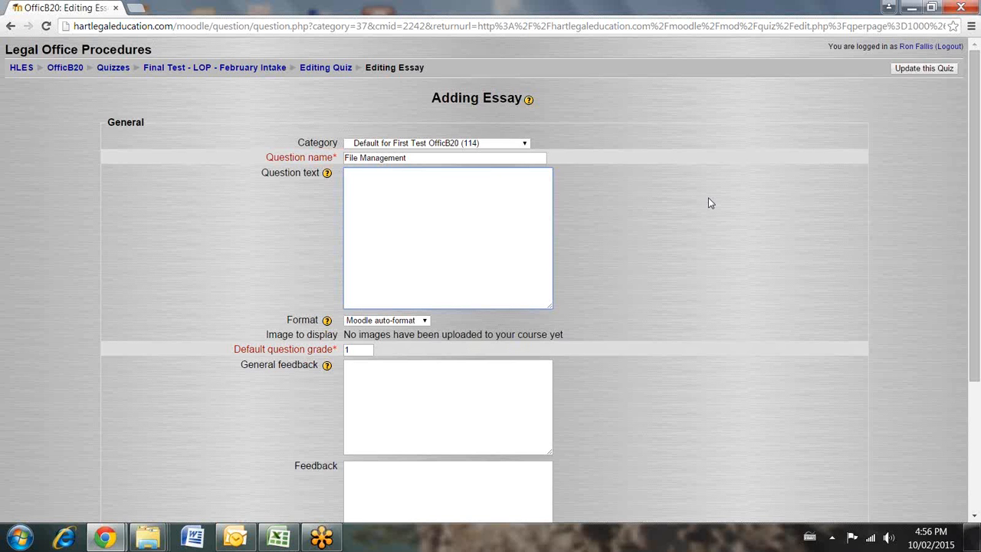
- Type 'what are the five main principles i', correcting 'principles' via spell-check
type("what are the five main princ")
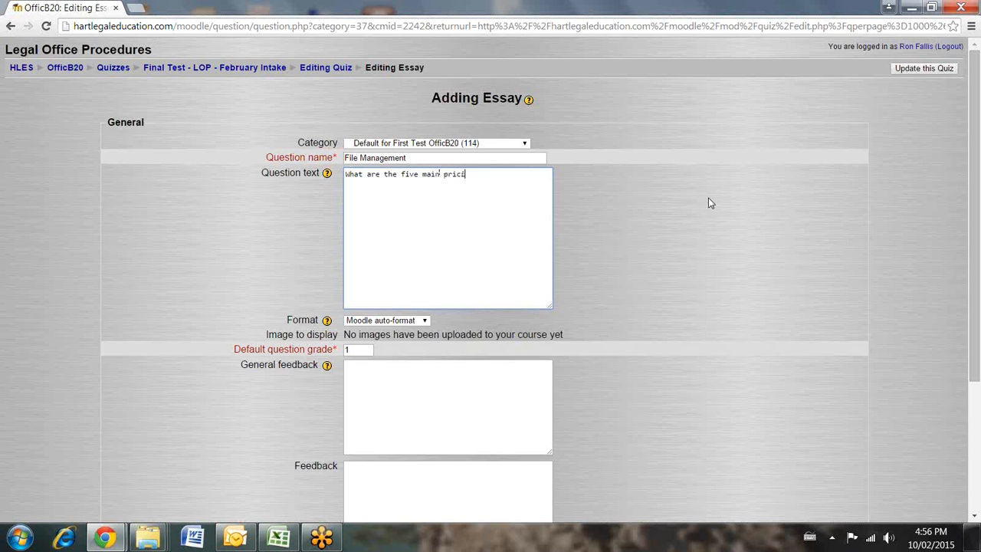
type("ip")
type("al")
key("BackSpace")
key("BackSpace")
type("les i")
right_click(470, 173)
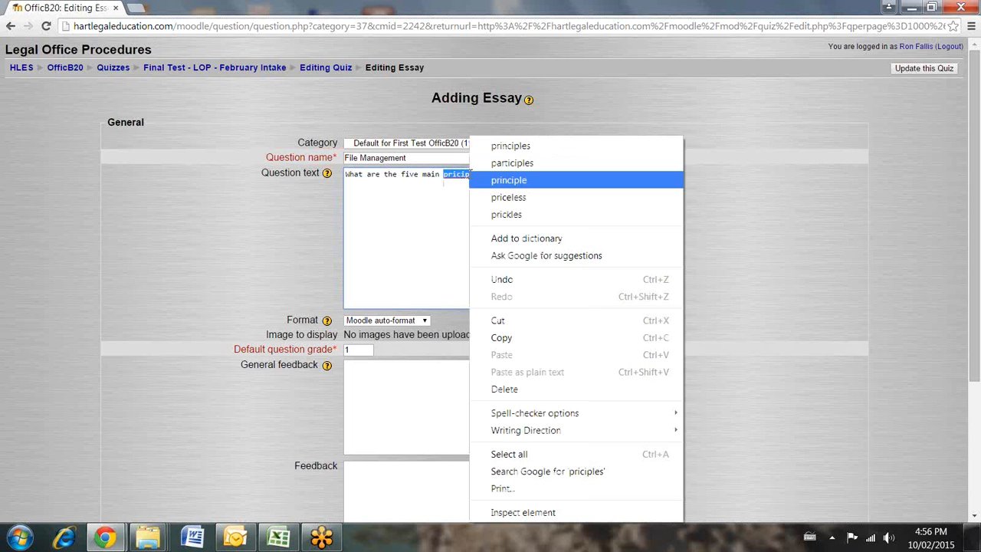
left_click(522, 145)
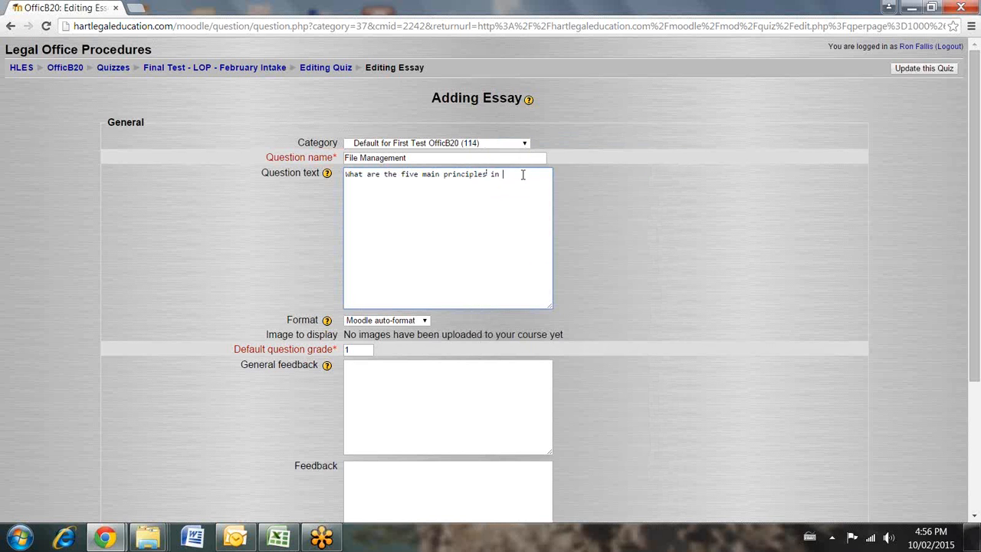
- Finish the question text with 'managing files in a law office?'
type("managing files in a law office?")
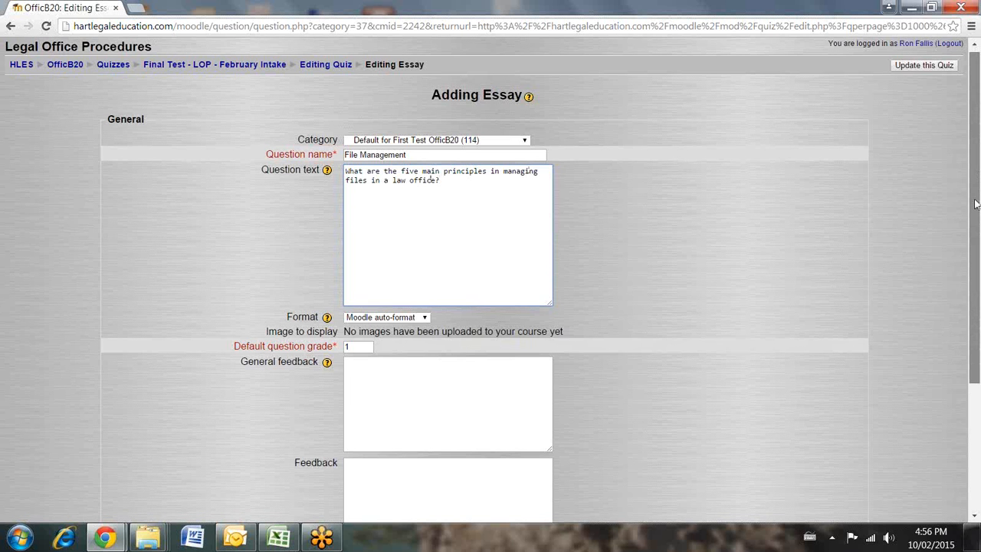
left_click_drag(975, 190, 975, 254)
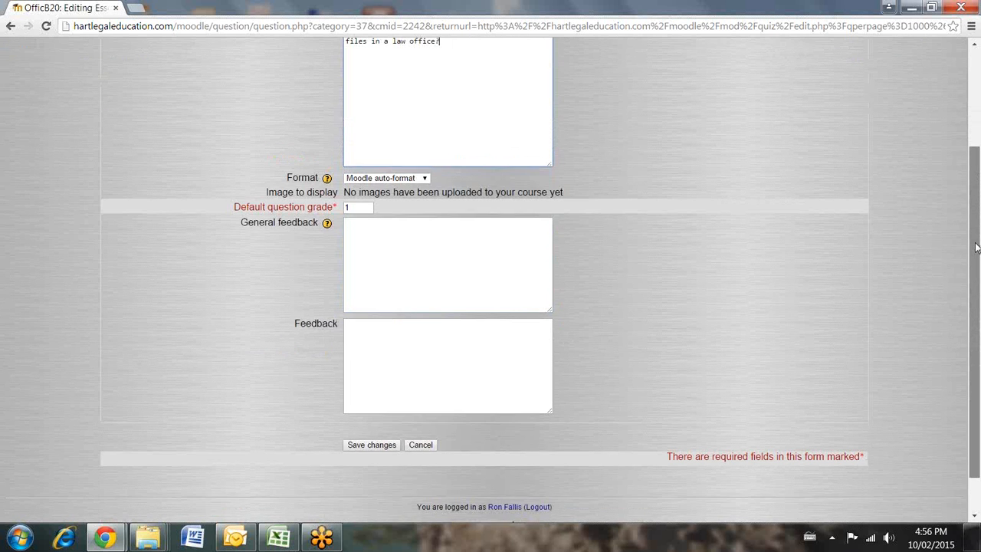
scroll(474, 346, "up", 1)
left_click(474, 347)
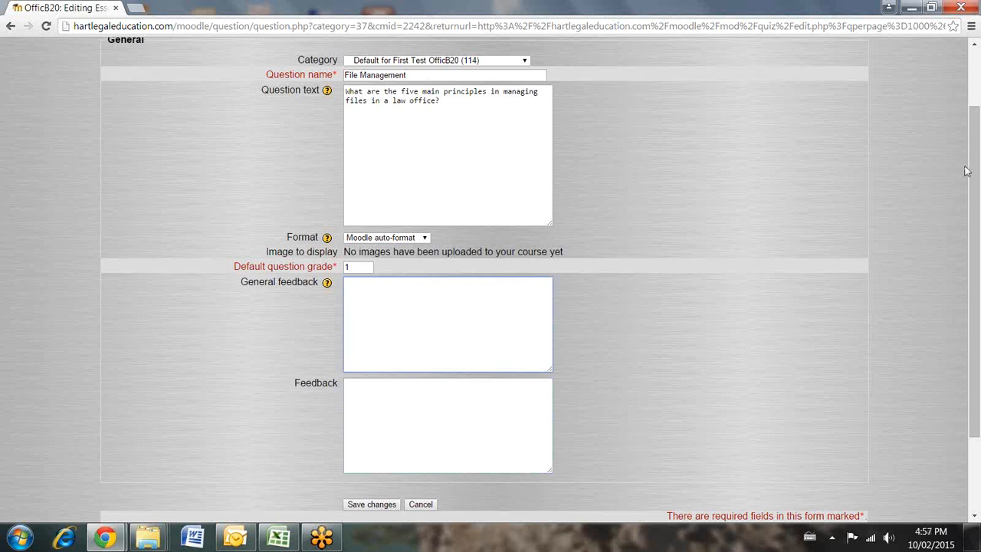
scroll(969, 166, "down", 1)
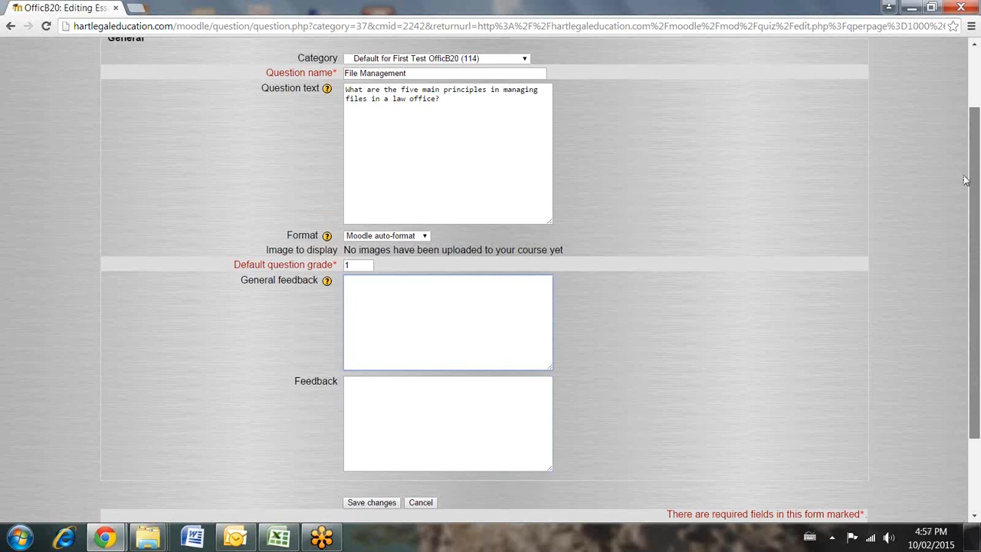
scroll(965, 180, "down", 1)
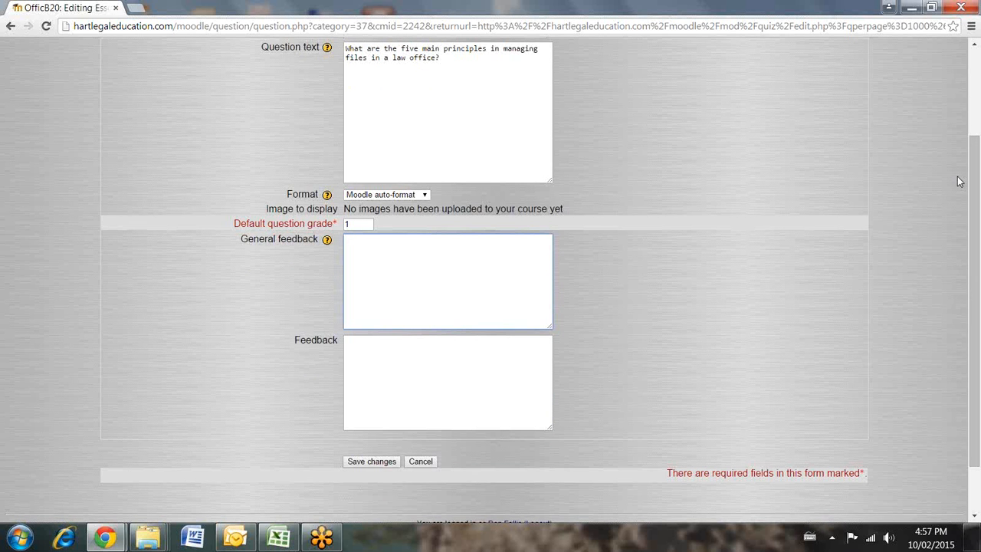
- Save the File Management essay, then delete it from the First Test bank
left_click(371, 461)
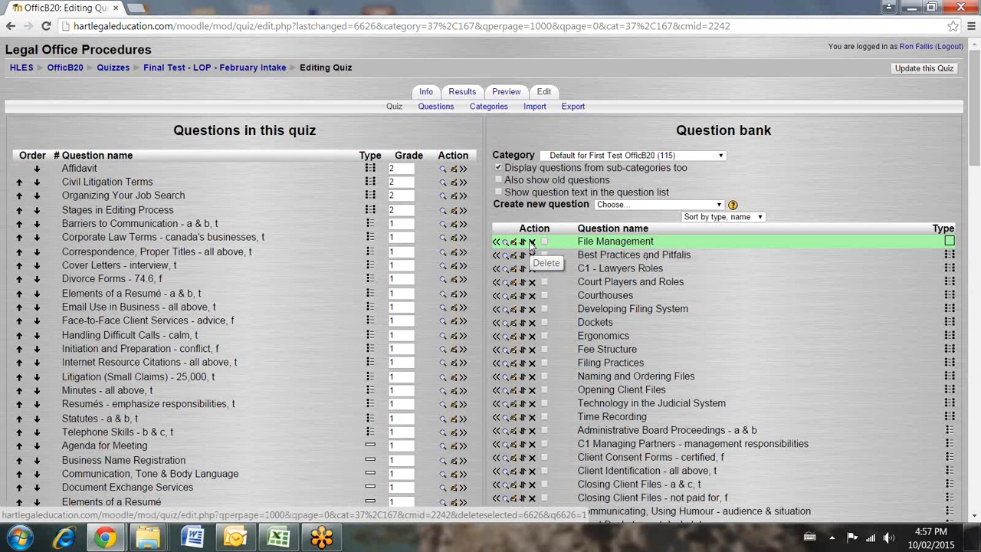
left_click(532, 242)
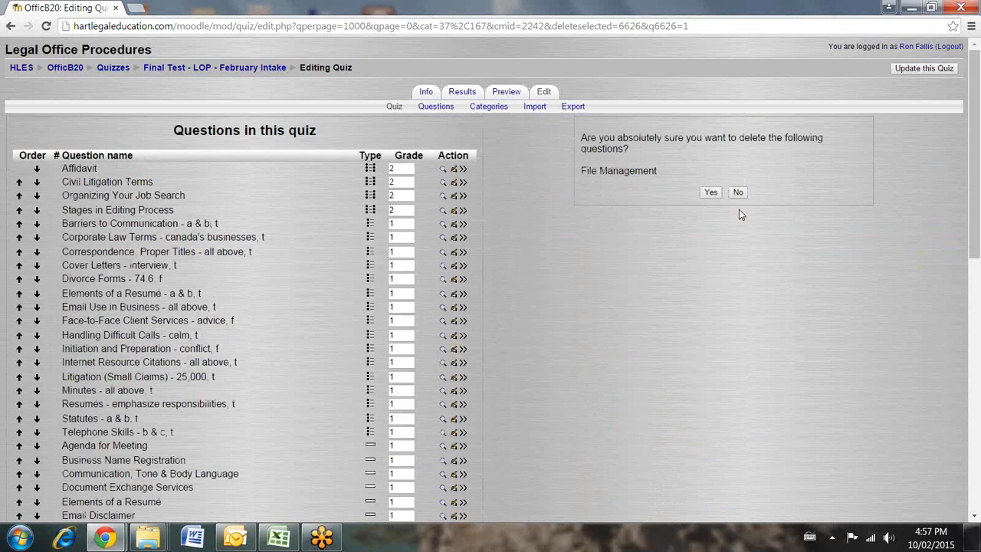
left_click(715, 193)
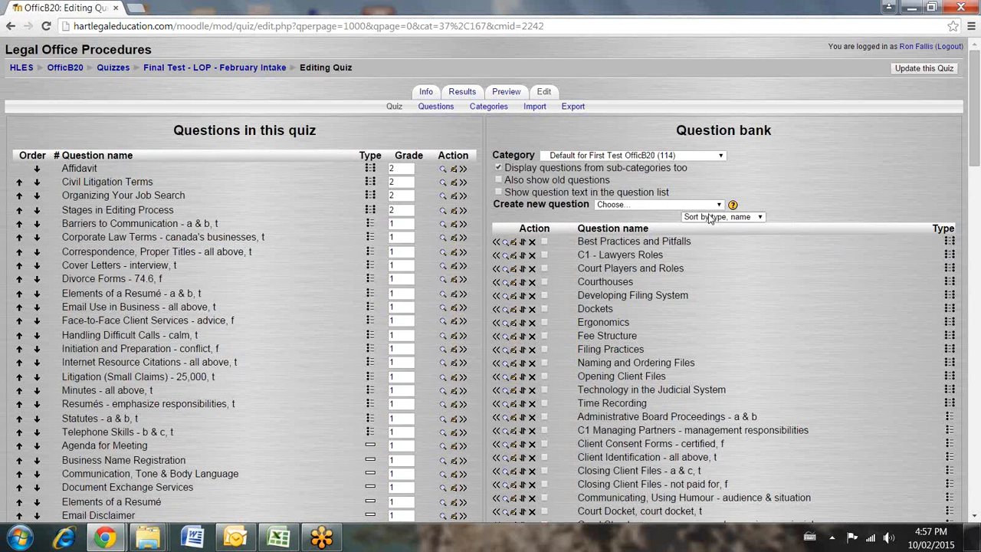
- Pick Multiple Choice as the new question type
left_click(720, 205)
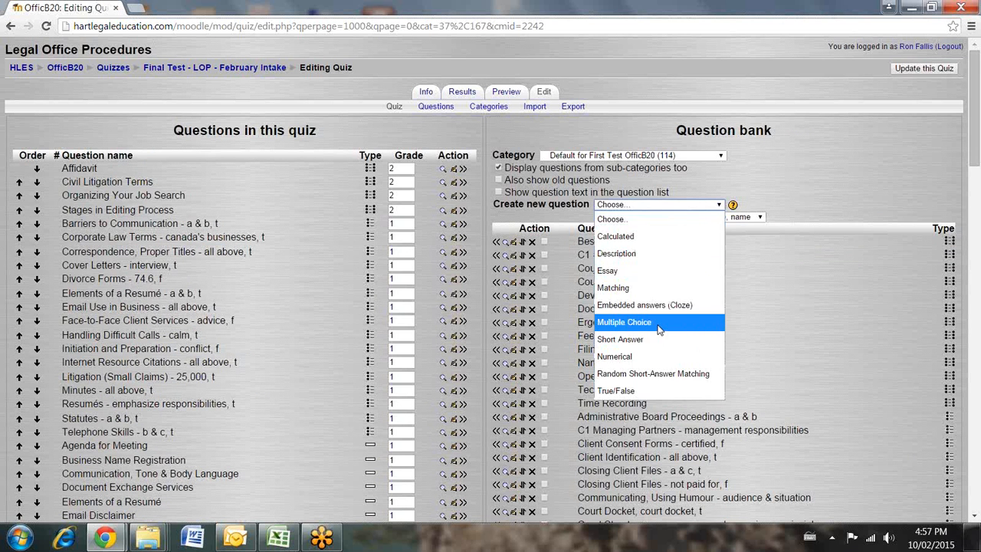
left_click(657, 323)
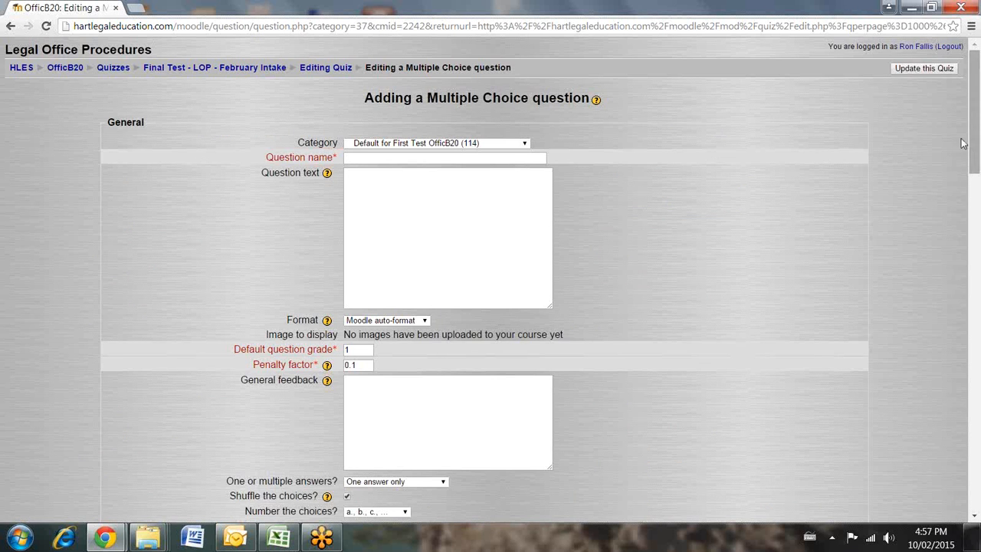
- Name the multiple-choice question 'File Management' using the suggested autofill
left_click_drag(978, 201, 978, 387)
scroll(592, 145, "up", 15)
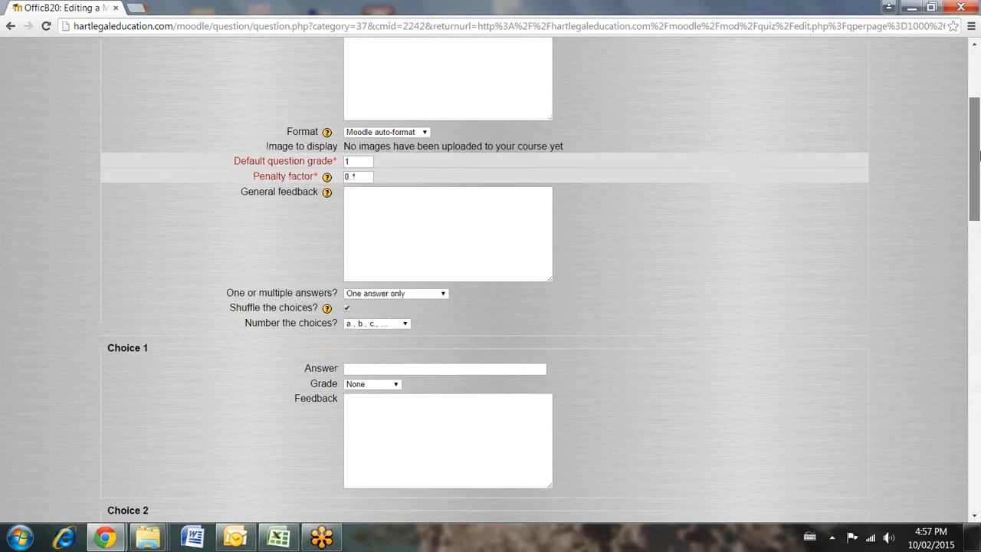
left_click(474, 156)
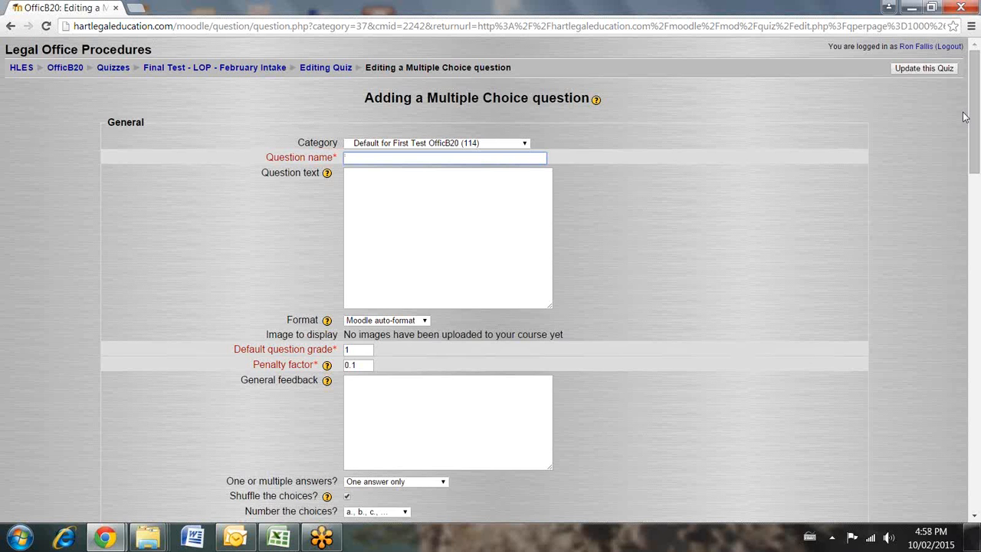
type("File")
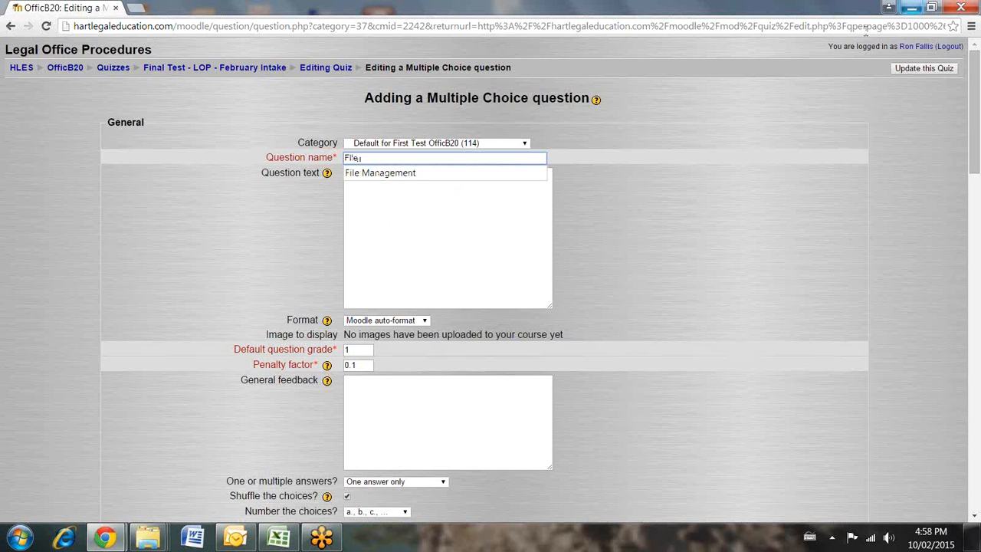
left_click(459, 175)
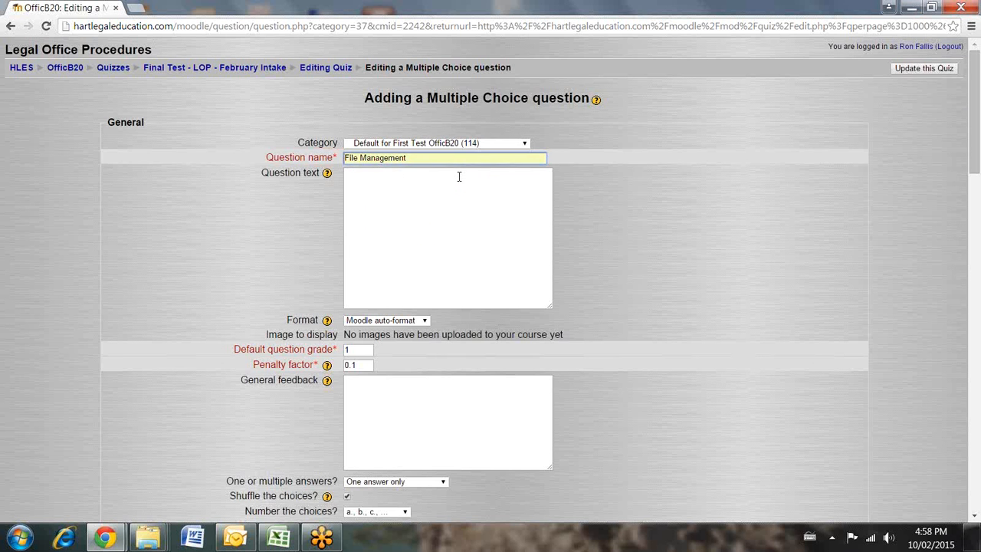
- Enter the question text 'What is not a principle of file management?'
left_click(459, 176)
type("W")
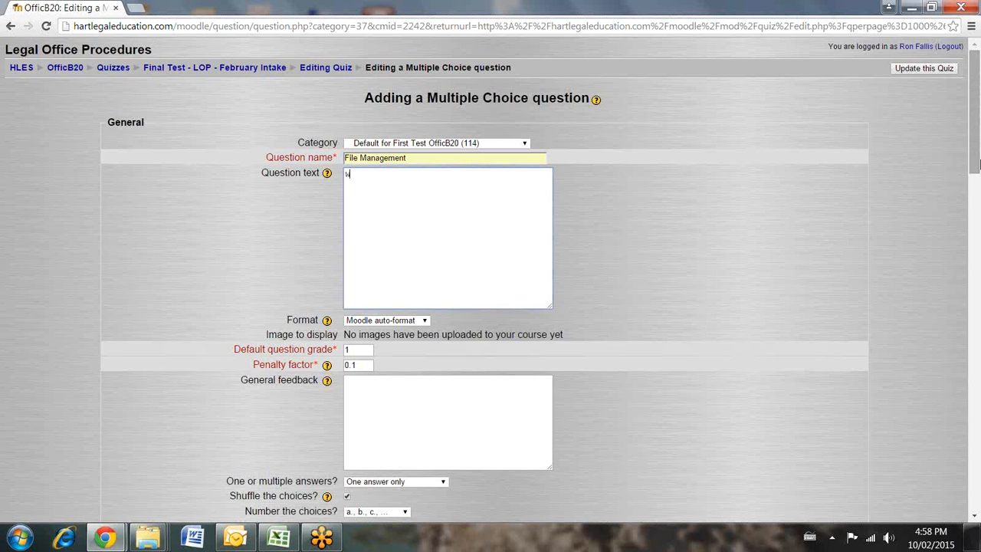
type("hat is not a principle of")
key("BackSpace")
key("BackSpace")
type("of file")
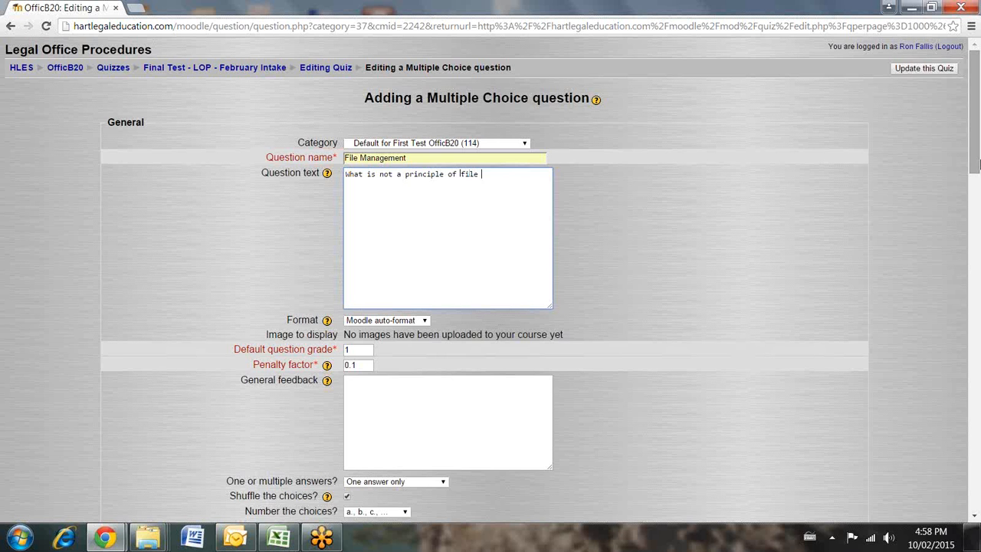
type(" management?")
left_click(357, 350)
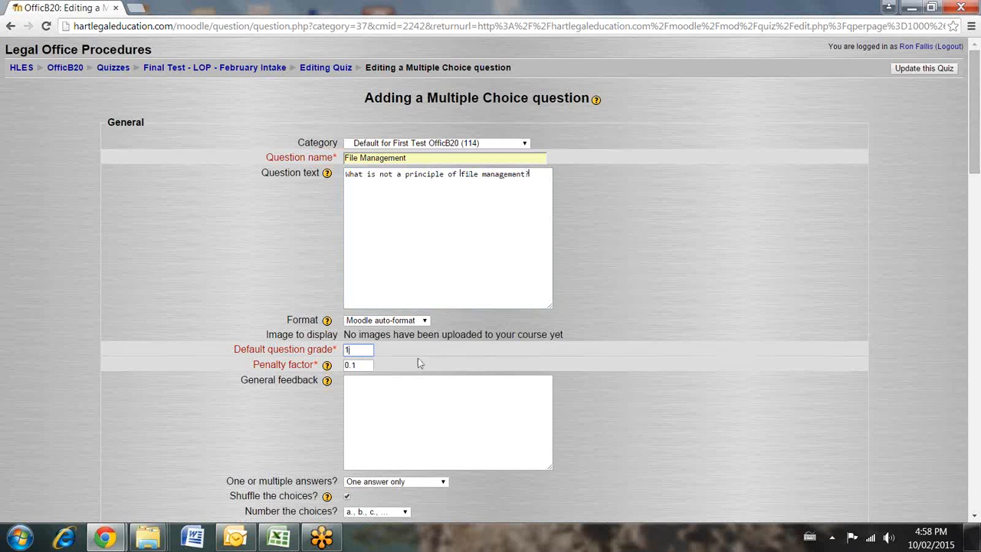
left_click(362, 351)
- Keep the a., b., c. choice numbering and enter 'Caveat Emptor' as Choice 1's answer
left_click_drag(973, 120, 967, 145)
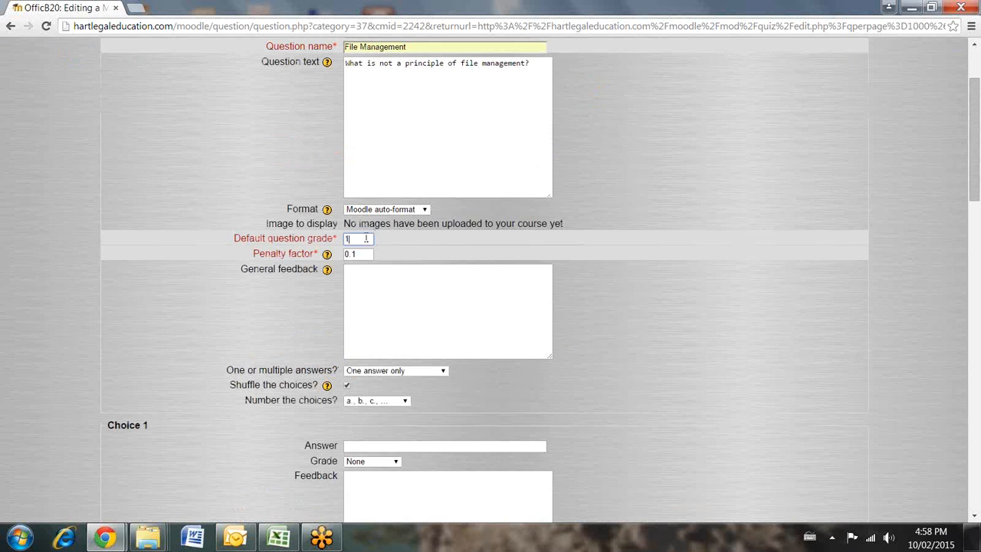
left_click(439, 449)
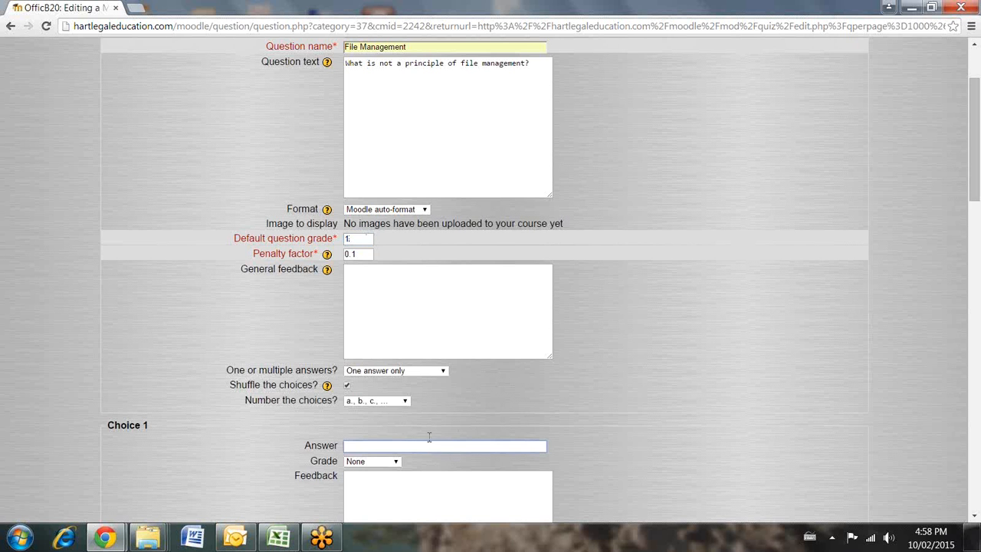
left_click(405, 401)
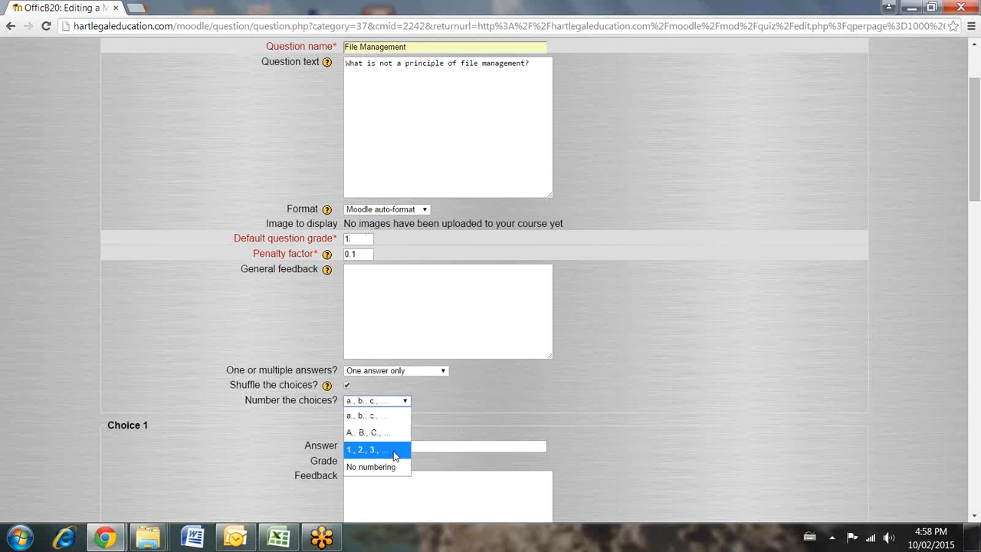
left_click(467, 421)
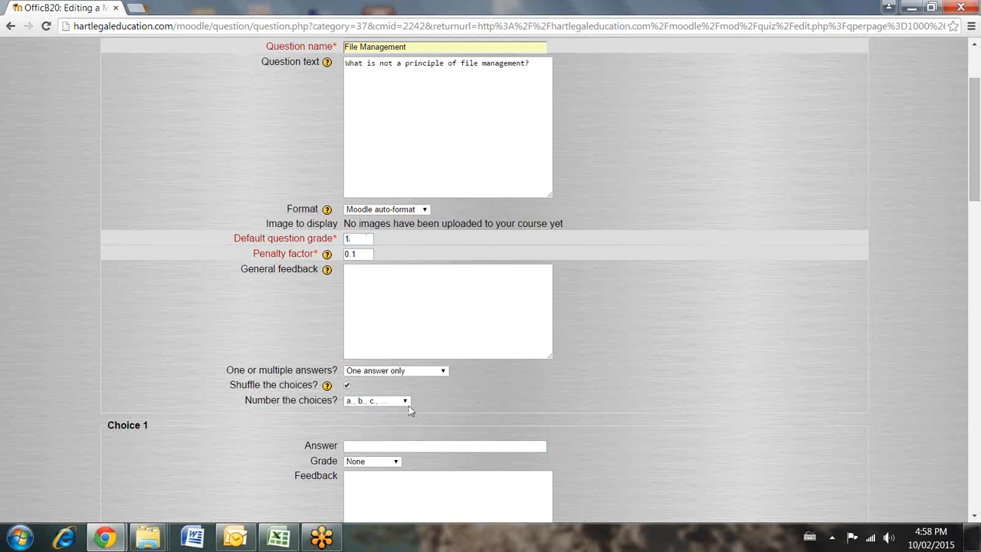
left_click(396, 444)
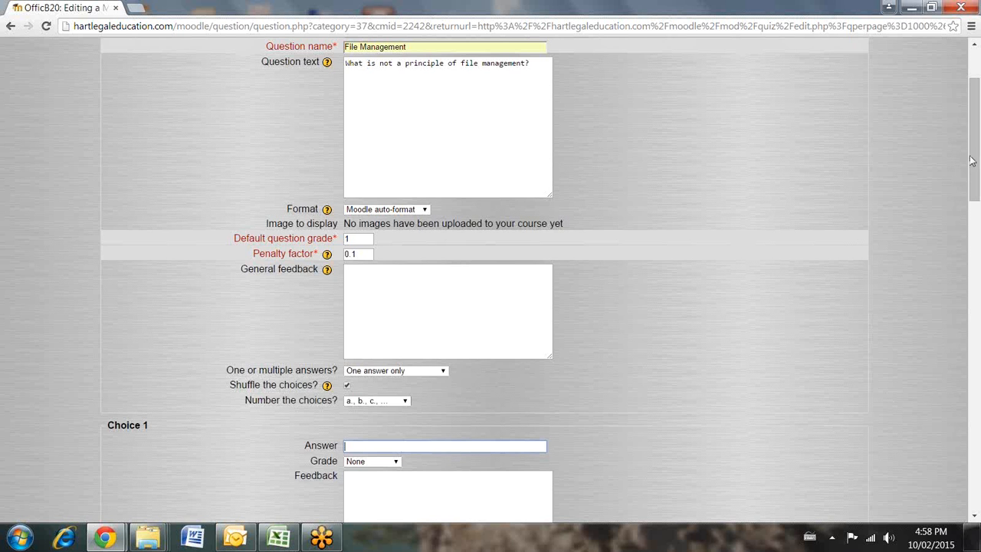
left_click_drag(973, 164, 964, 200)
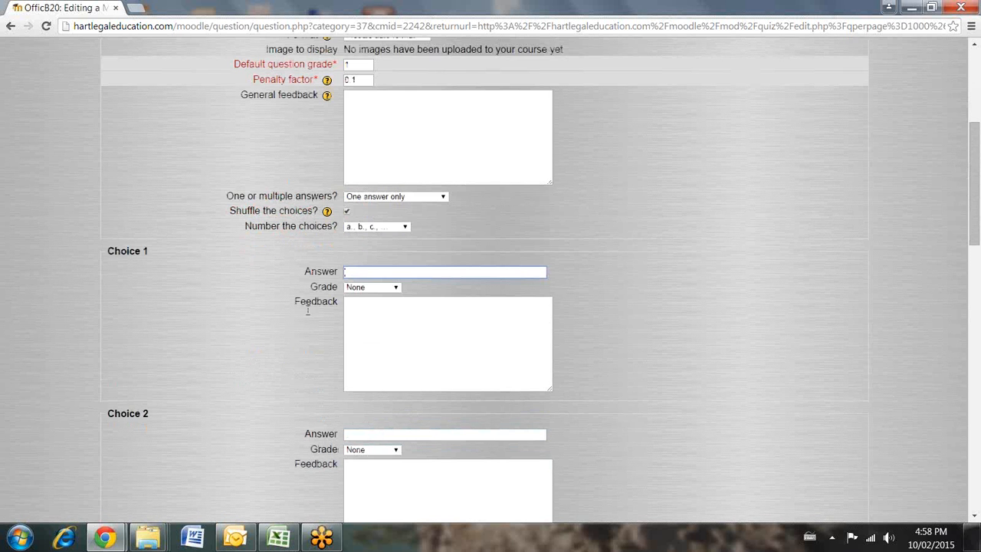
left_click(367, 272)
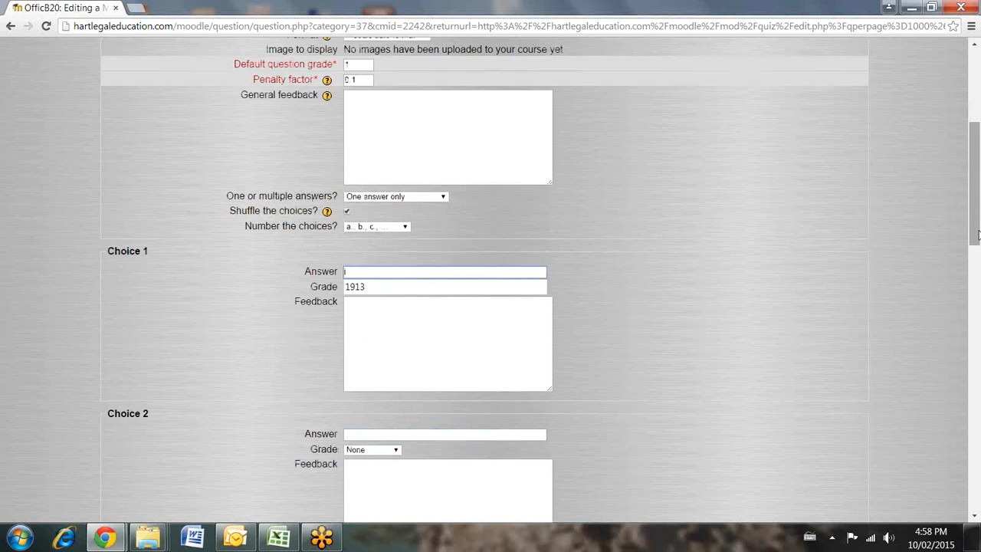
mouse_move(977, 235)
left_mouse_down()
mouse_move(976, 182)
mouse_move(976, 237)
left_mouse_up()
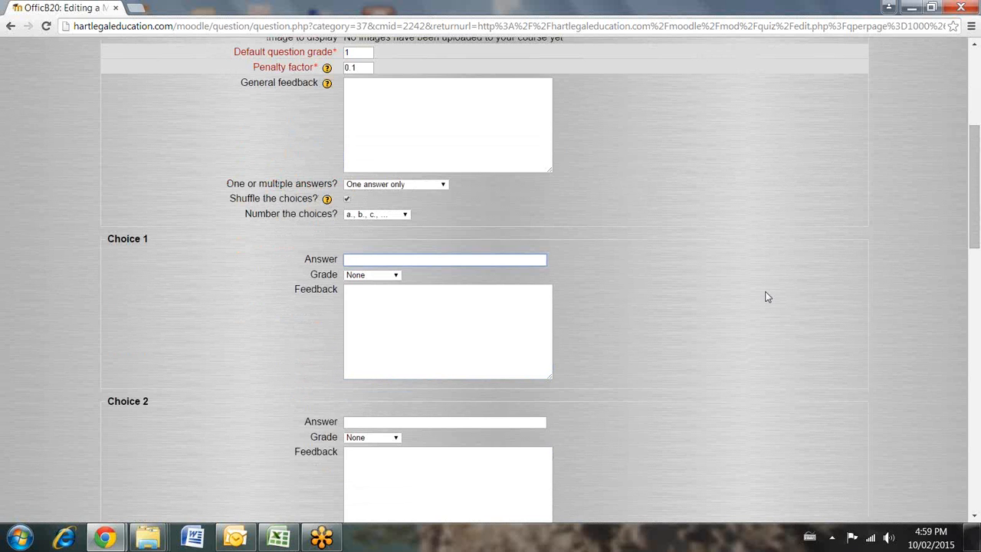
type("Caveat Emptor")
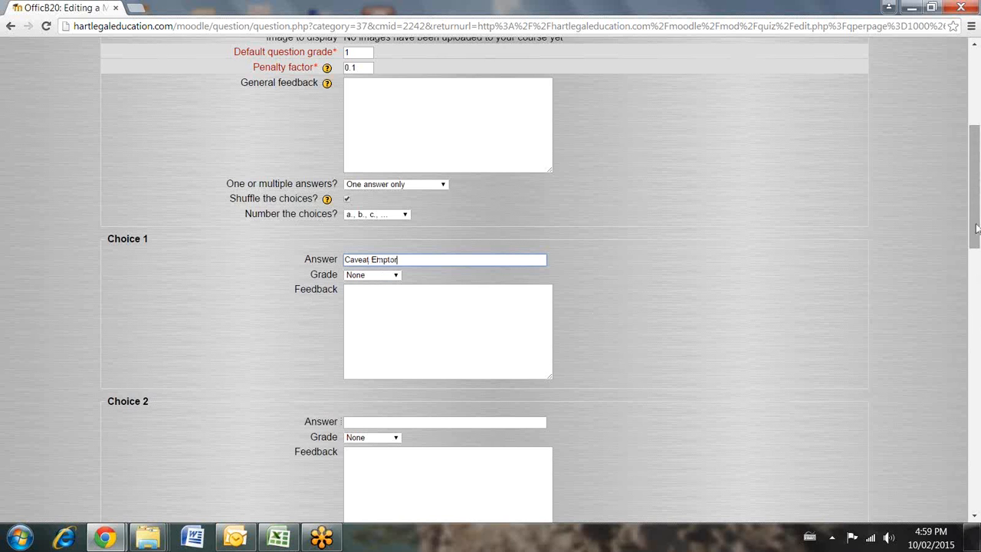
left_click_drag(975, 231, 970, 304)
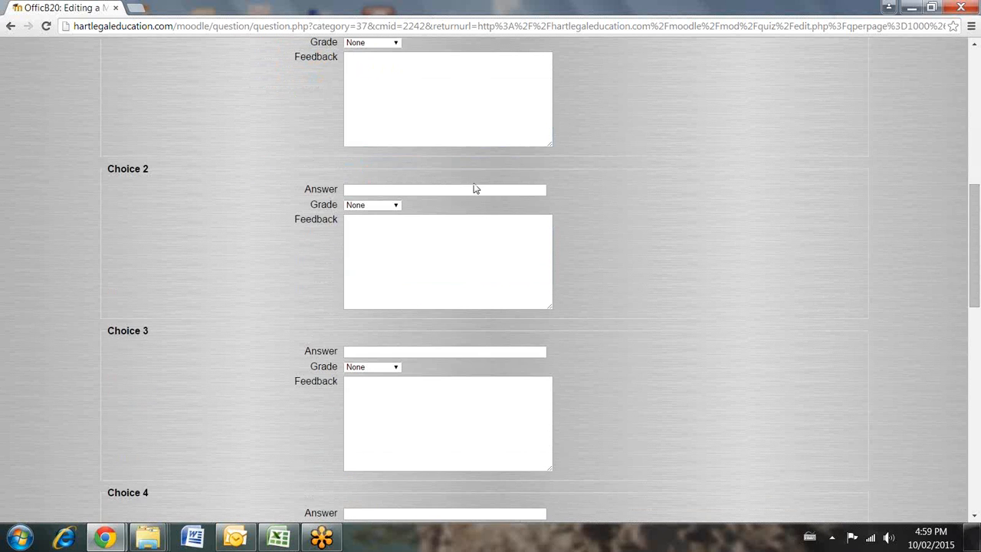
- Enter 'Mt. Washington' as Choice 2 and the Closed Out file storage statement as Choice 3, graded 100%
left_click(471, 190)
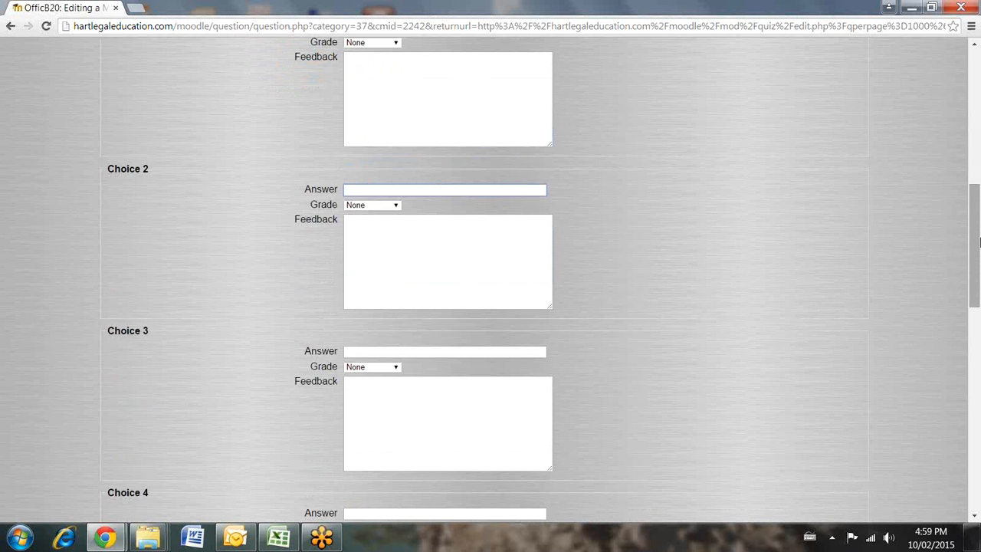
type("Mt. Washington")
left_click(457, 352)
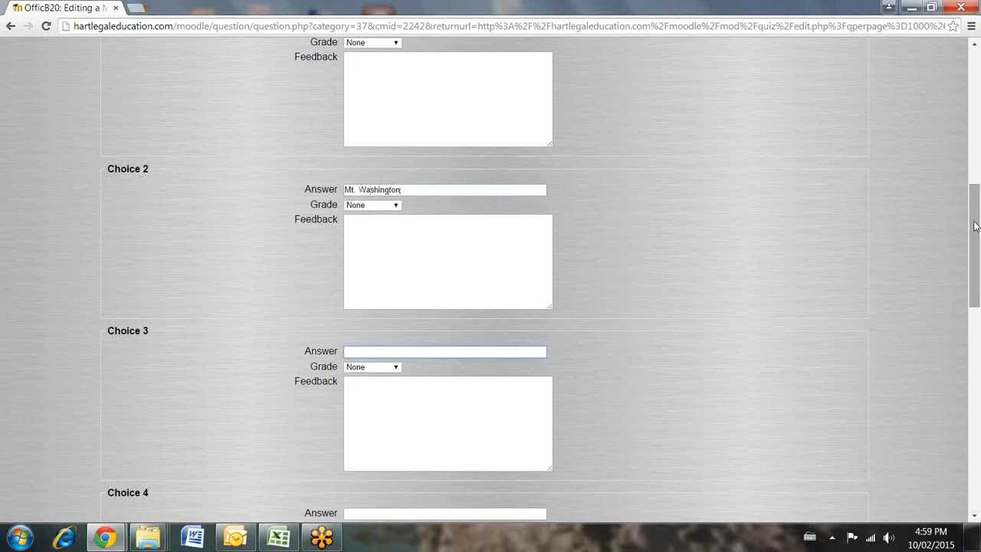
left_click_drag(971, 232, 961, 260)
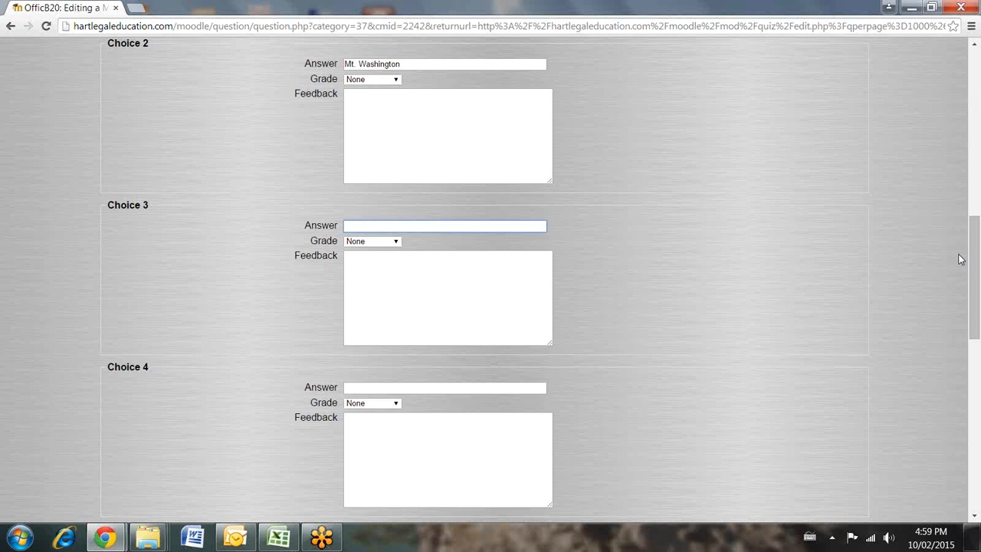
type("Put files in Closed Out F")
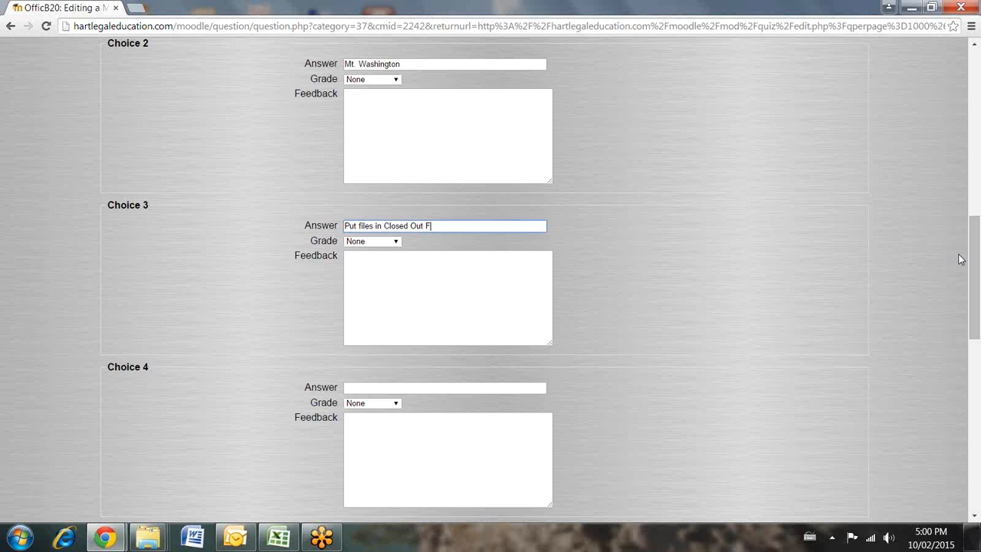
key("BackSpace")
type("fi'e storage after all work is done on the")
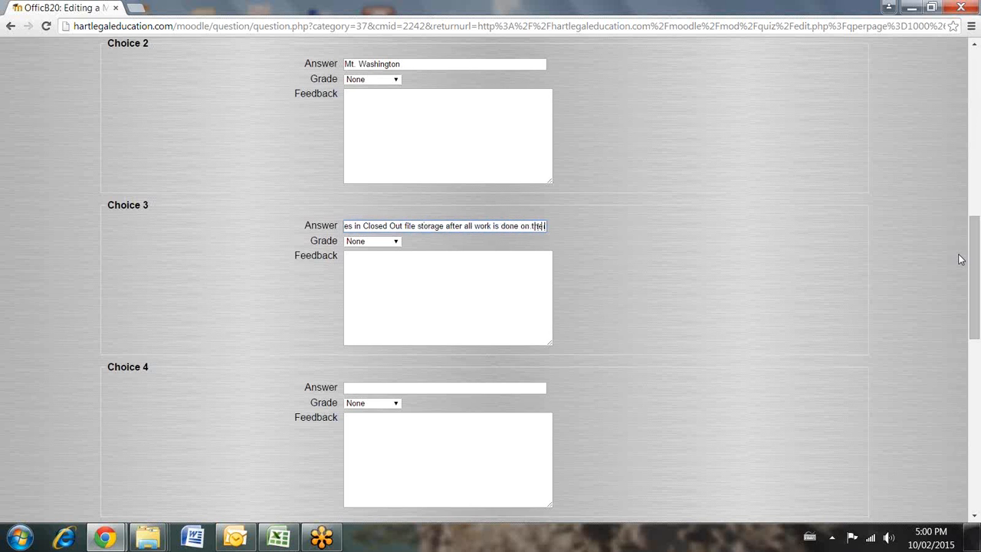
type(" file.")
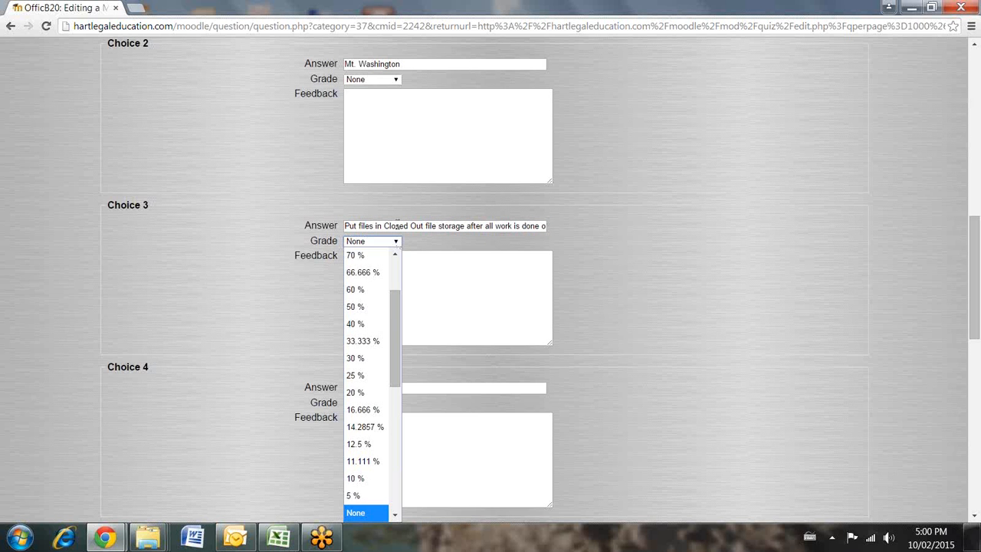
key("1")
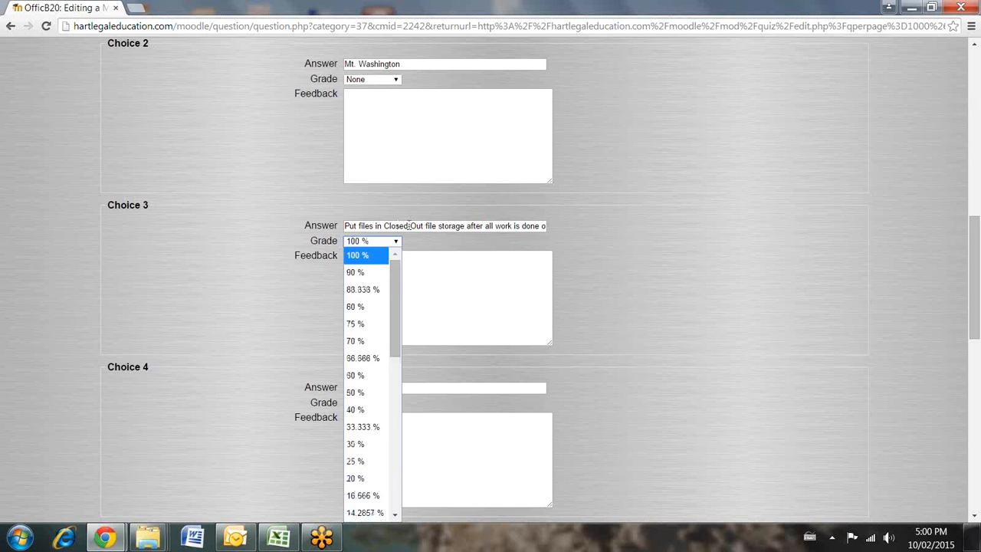
left_click(360, 255)
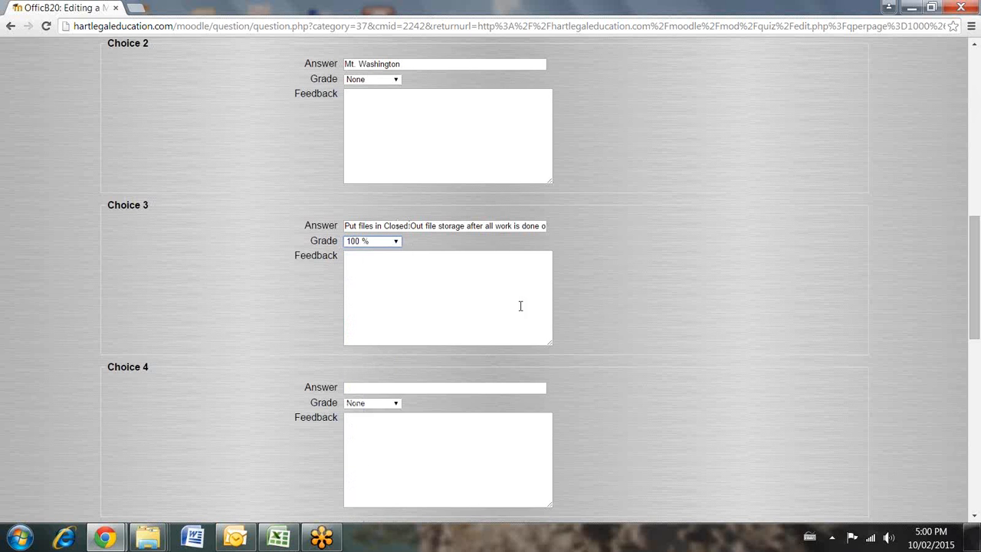
left_click(486, 389)
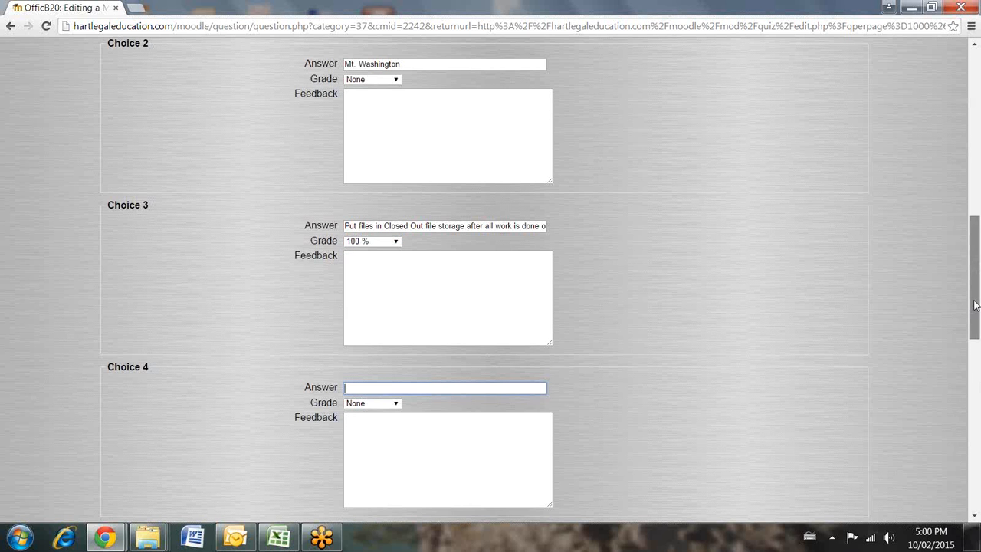
- Enter 'To do is to be.' as Choice 4 and save the File Management question
scroll(974, 304, "down", 2)
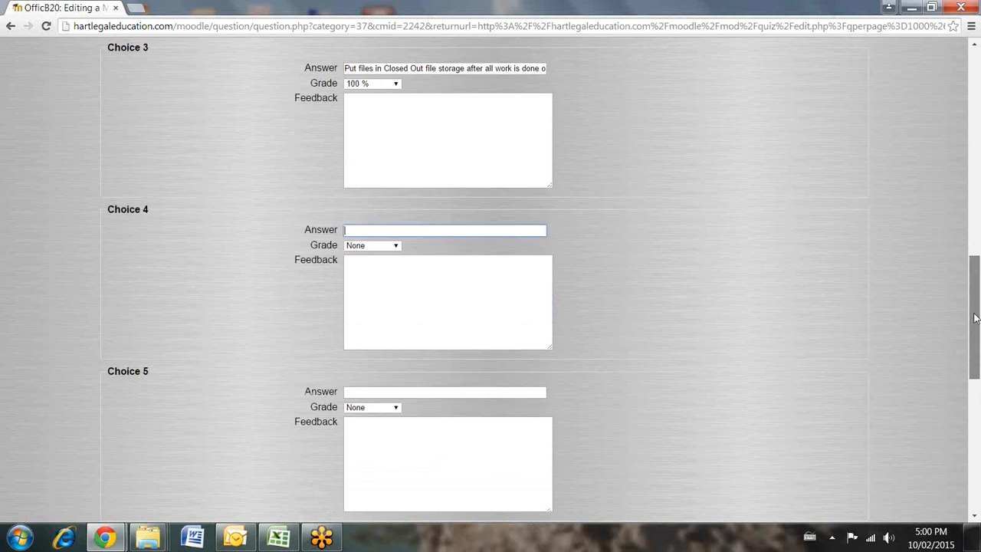
left_click_drag(975, 318, 978, 297)
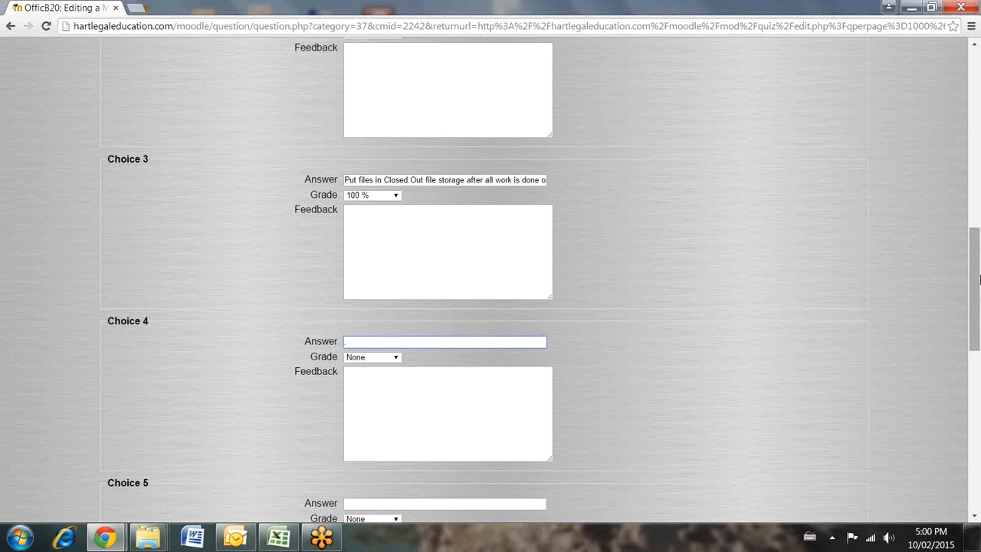
type("To do is to be.")
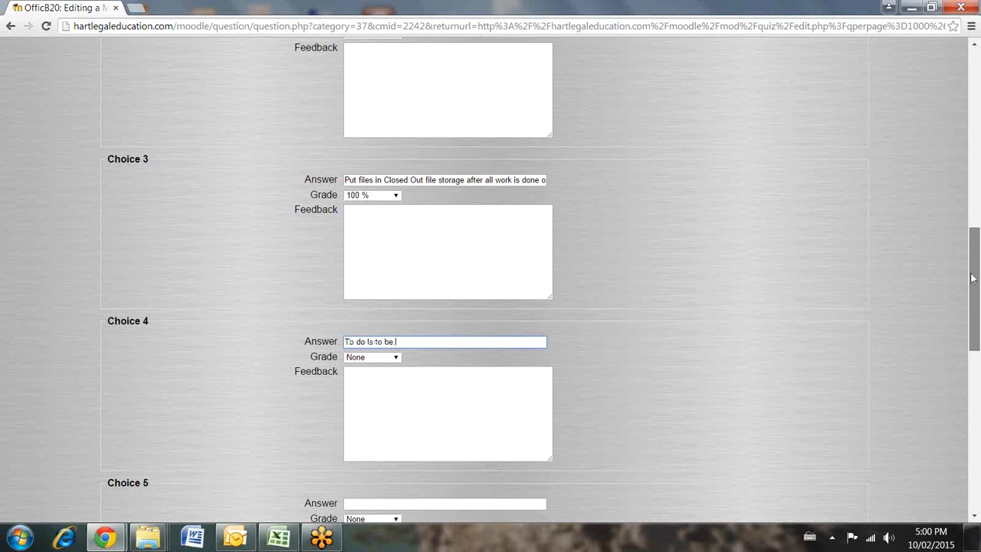
left_click_drag(971, 278, 975, 429)
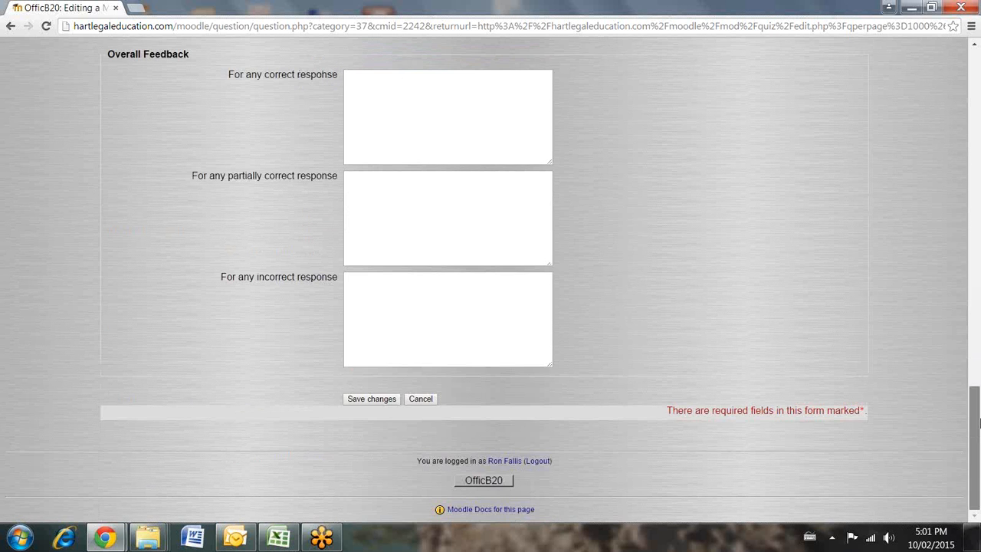
left_click(365, 399)
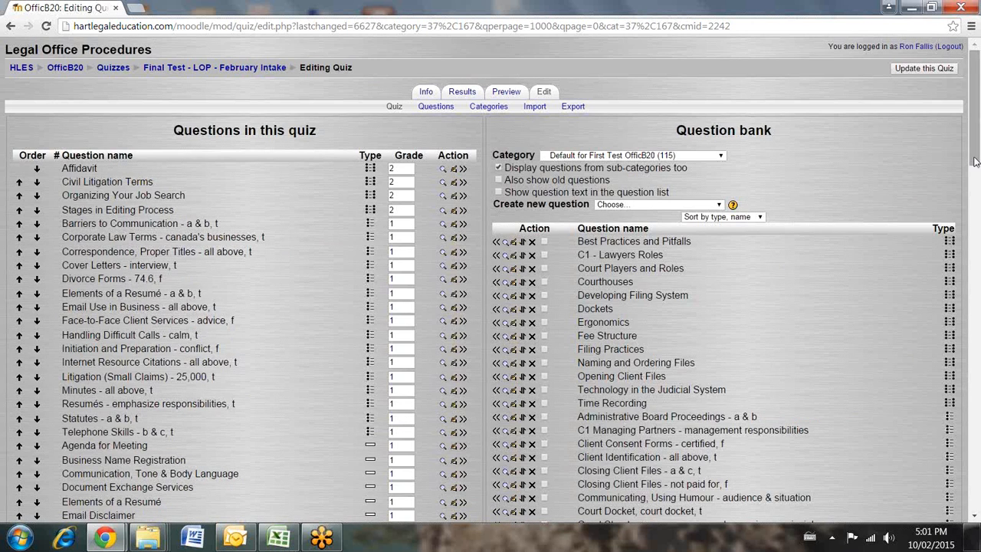
- Preview the File Management question filled with its correct answer, close it, and request its deletion
scroll(976, 188, "down", 1)
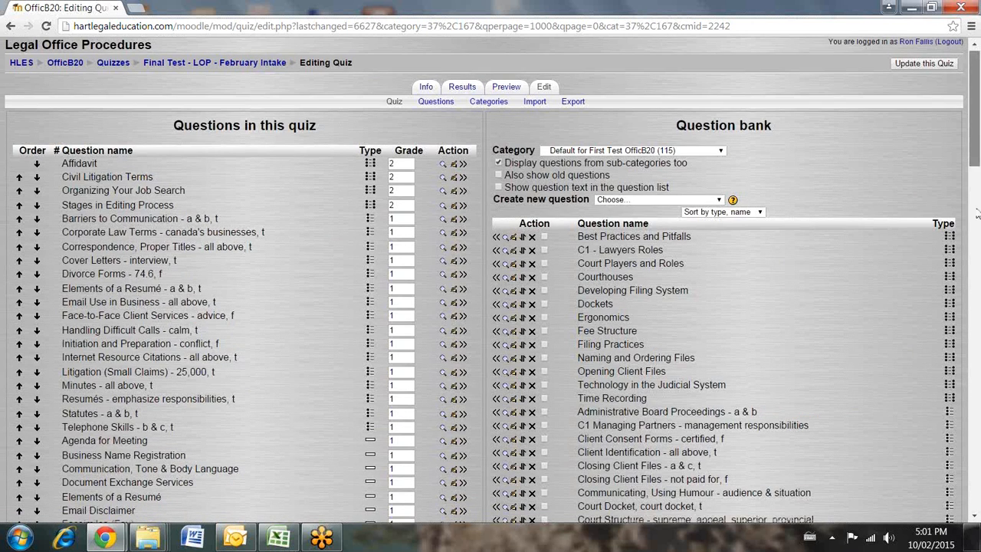
left_click(977, 214)
scroll(594, 328, "up", 2)
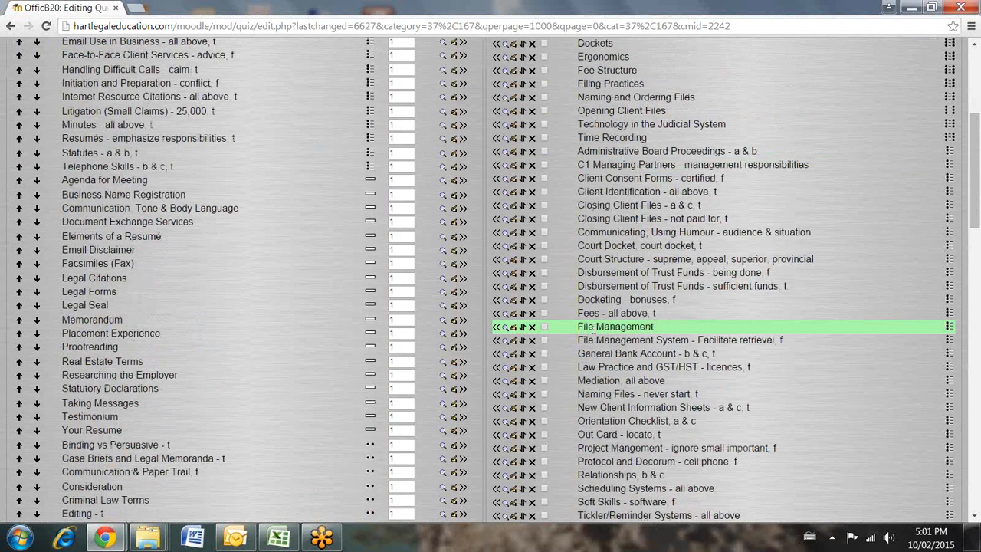
left_click(505, 327)
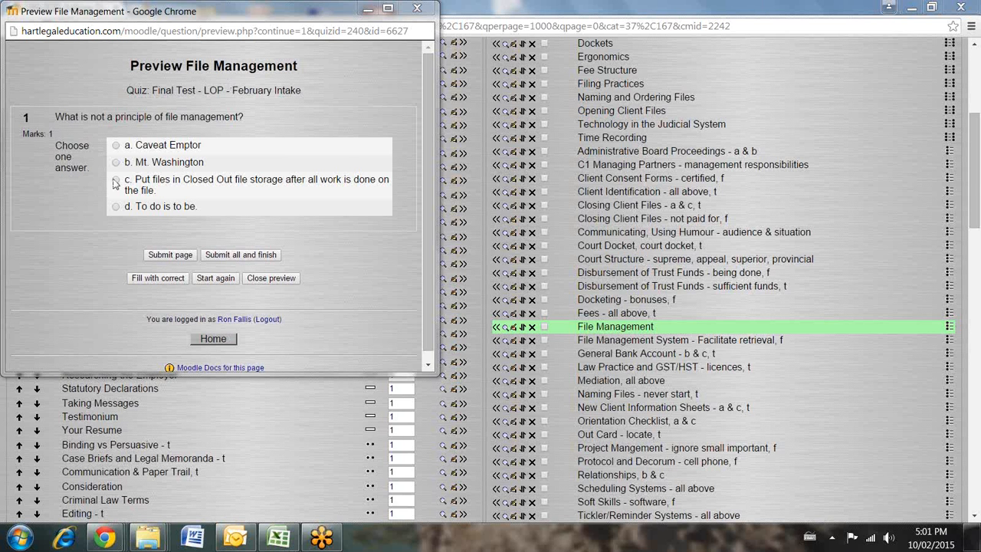
left_click(148, 279)
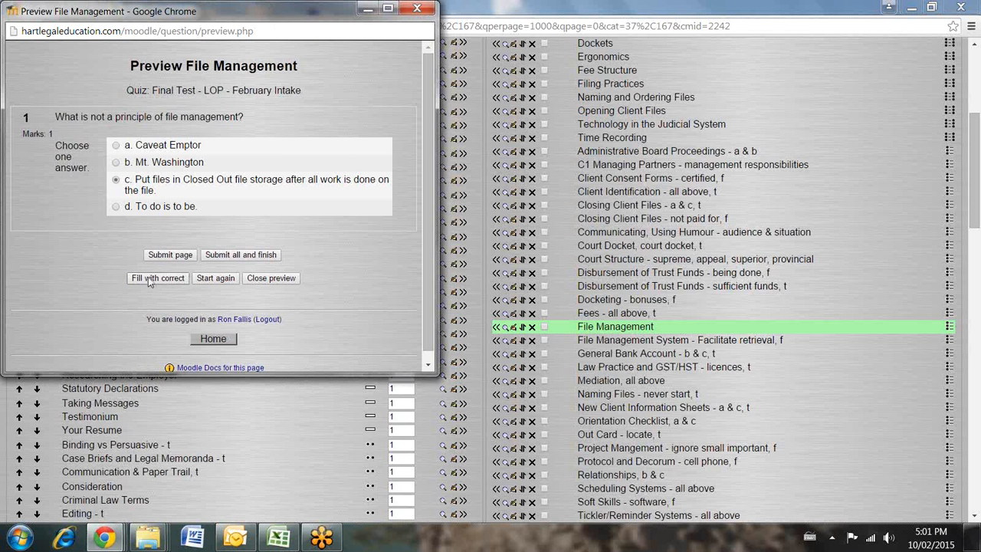
left_click(282, 278)
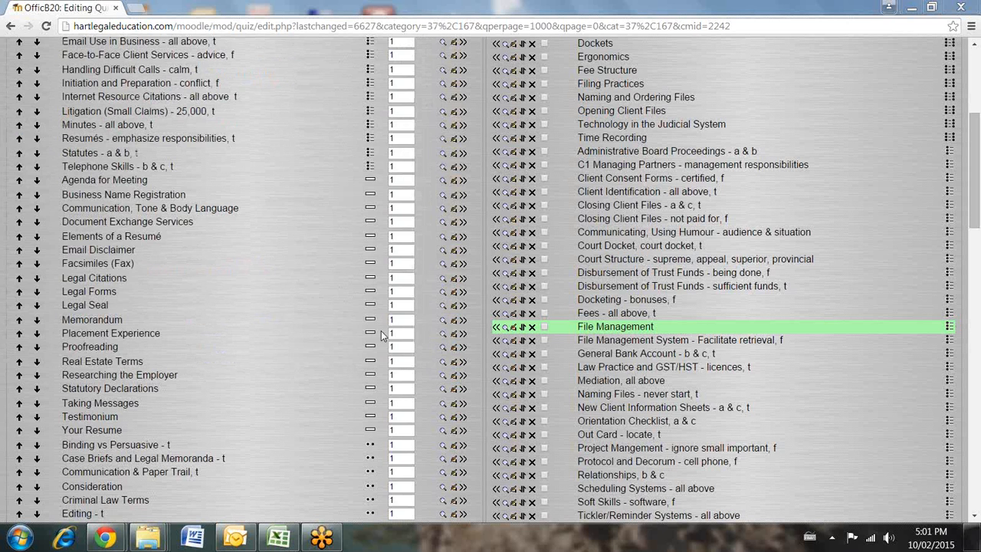
left_click(532, 329)
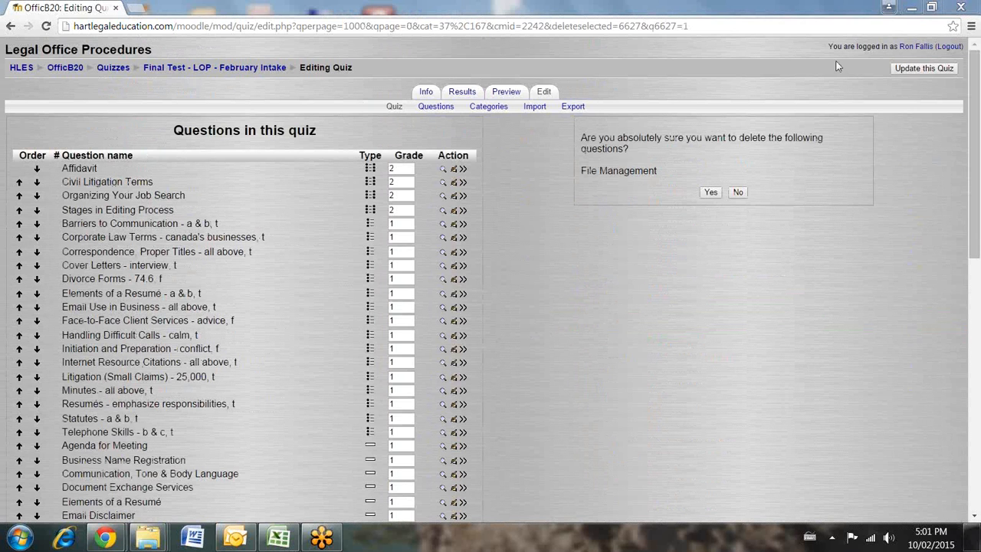
- Confirm deleting the File Management question, returning the First Test bank to 114 questions
left_click(716, 192)
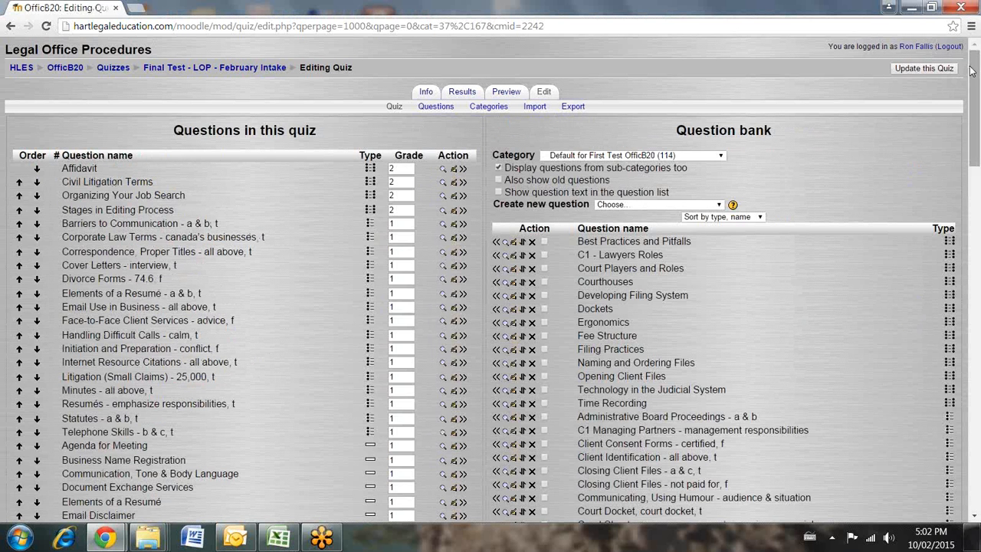
mouse_move(972, 71)
left_mouse_down()
mouse_move(963, 96)
mouse_move(963, 79)
left_mouse_up()
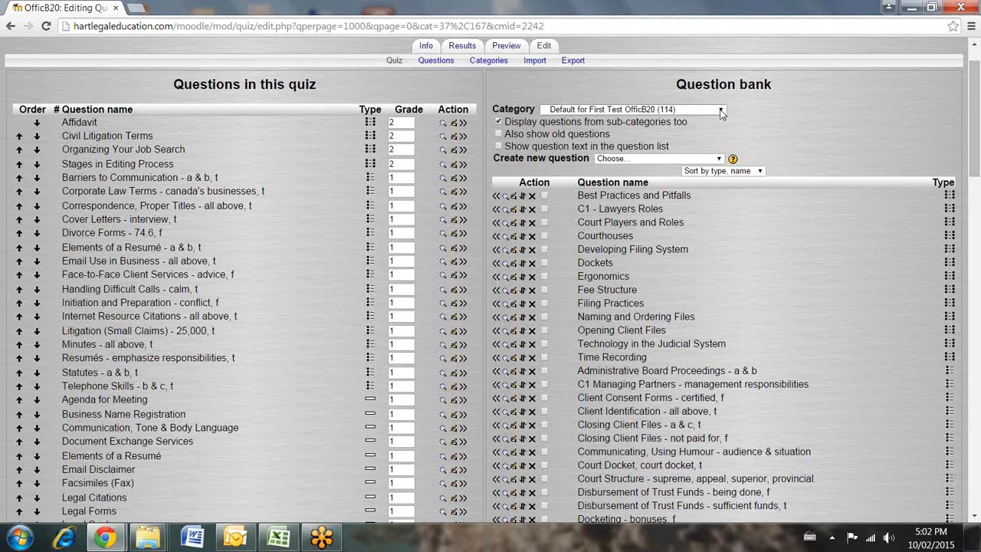
left_click(721, 112)
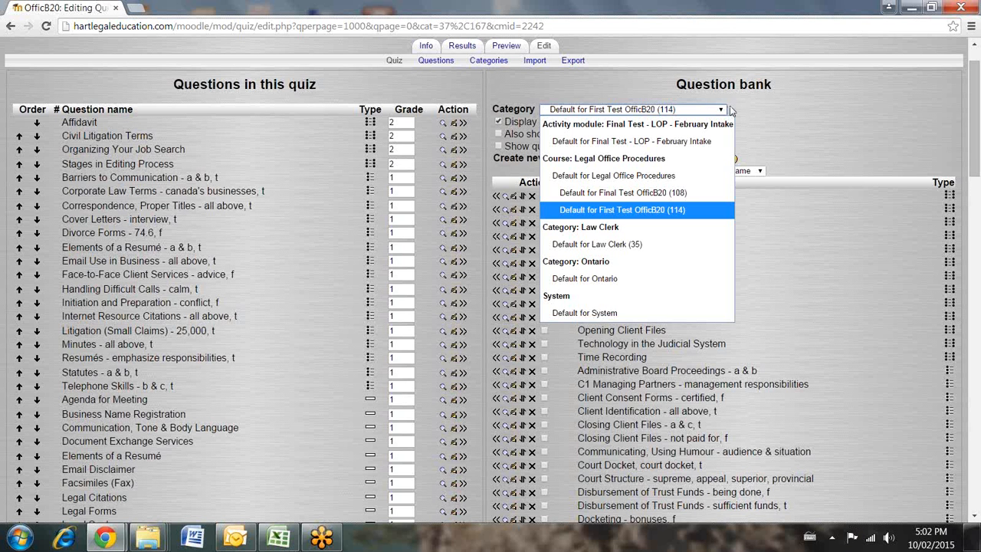
- Leave the Final Test quiz editing page and return to the OfficB20 Legal Office Procedures course page
left_click(762, 101)
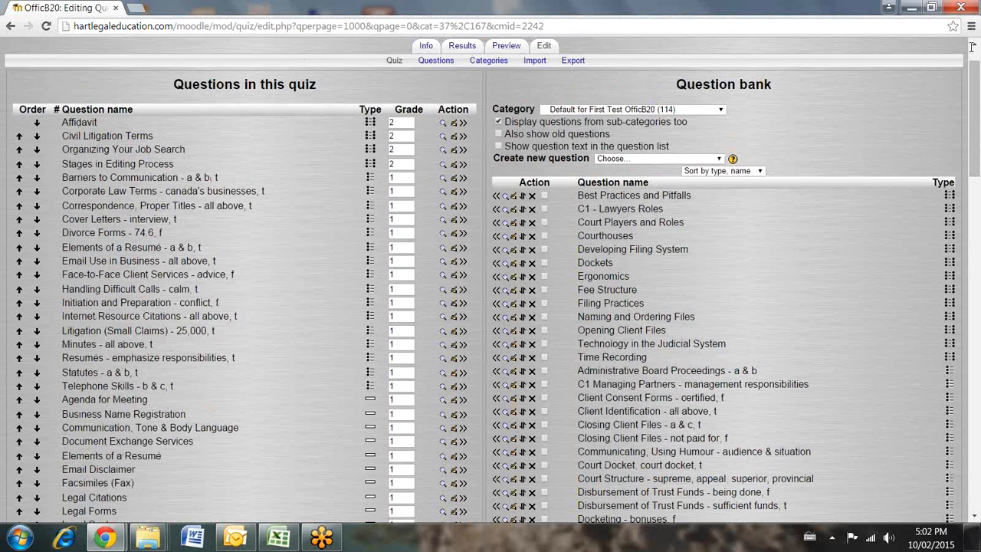
key("ctrl+a")
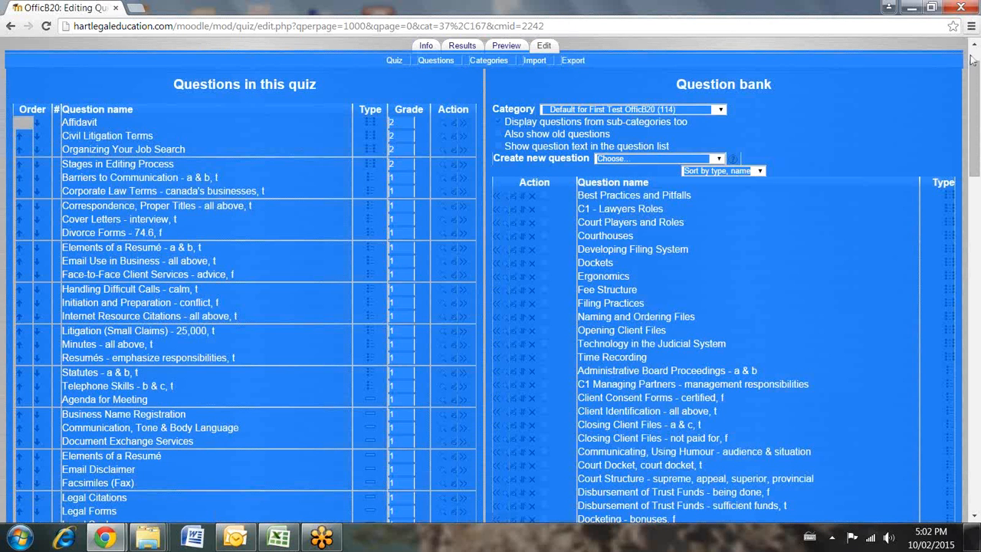
scroll(971, 60, "up", 1)
left_click(65, 68)
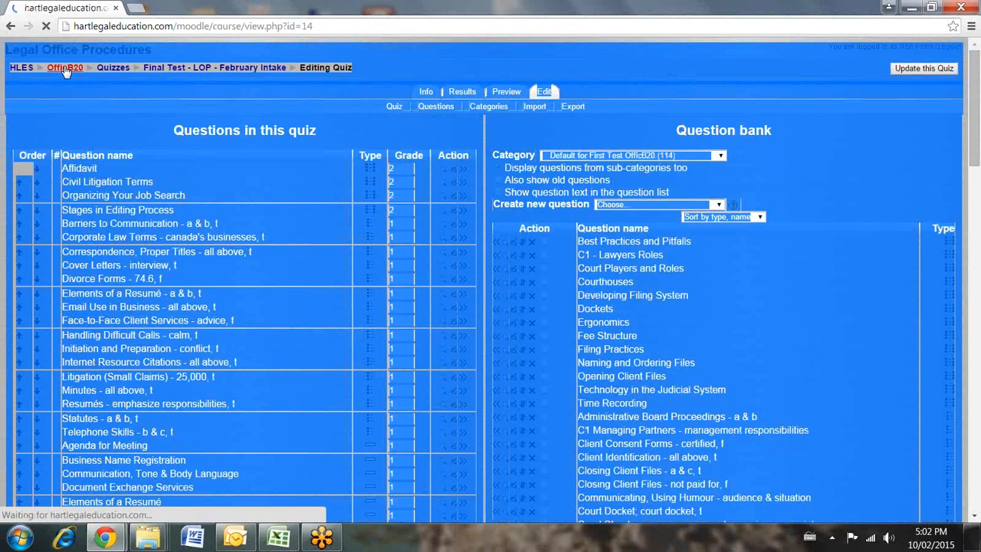